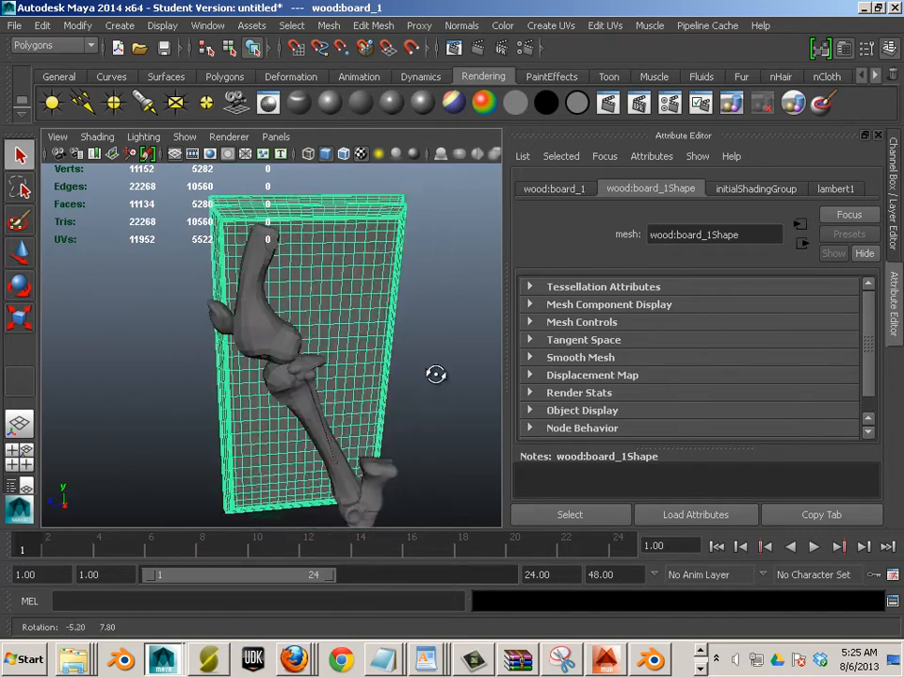
# Select the nail and its washer at the top of the leg bones, framing them with F
pyautogui.click(432, 398)
pyautogui.moveTo(432, 398); pyautogui.dragTo(289, 292)
pyautogui.click(261, 238)
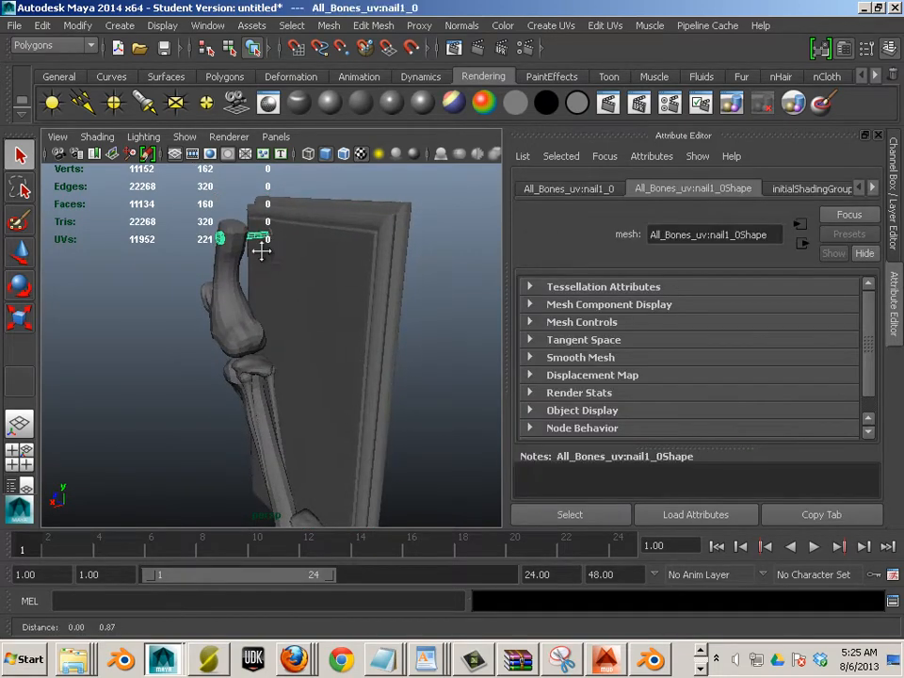
pyautogui.press('f')
pyautogui.scroll(-6, 274, 245)
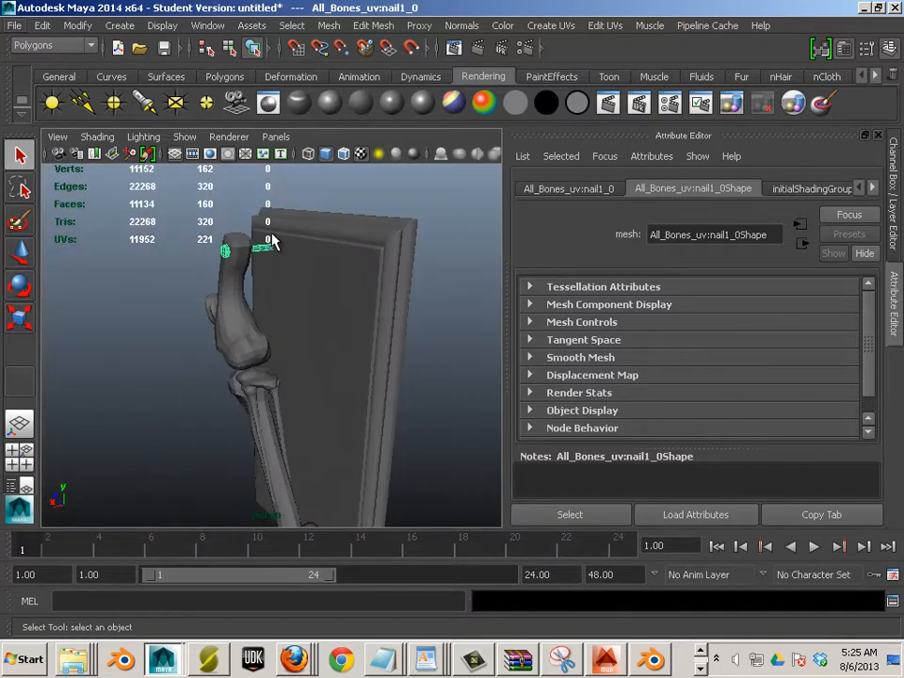
pyautogui.keyDown('shift'); pyautogui.click(275, 249); pyautogui.keyUp('shift')
pyautogui.keyDown('shift'); pyautogui.click(275, 251); pyautogui.keyUp('shift')
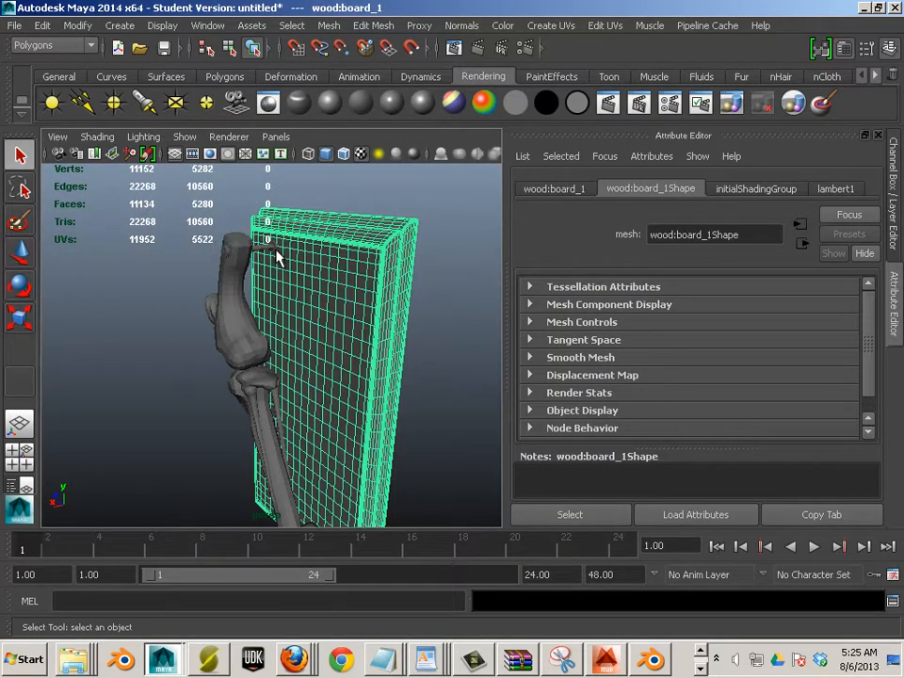
pyautogui.scroll(8, 280, 252)
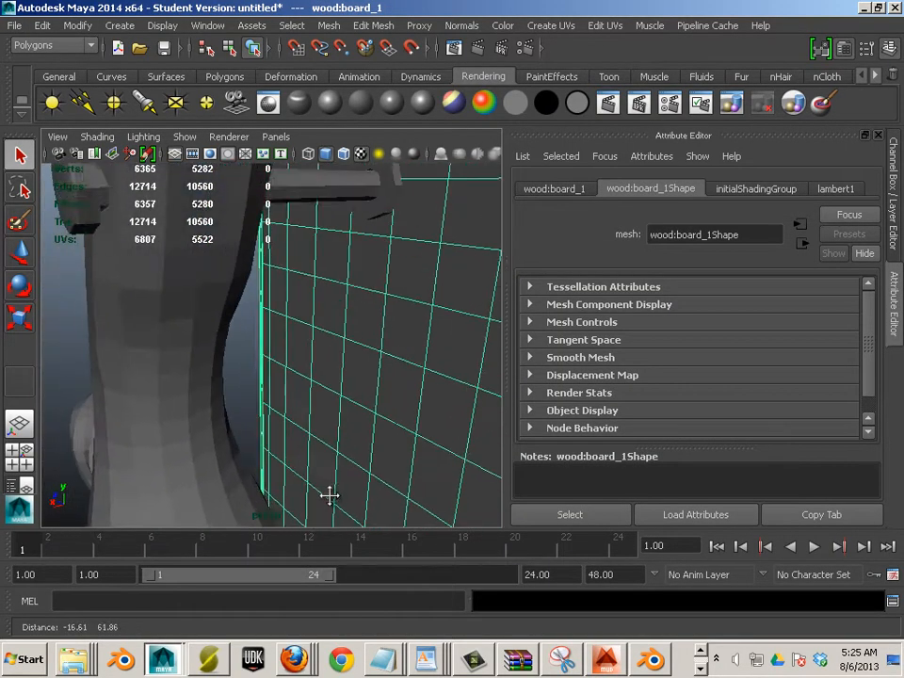
pyautogui.click(361, 240)
pyautogui.click(317, 228)
pyautogui.scroll(-8, 307, 268)
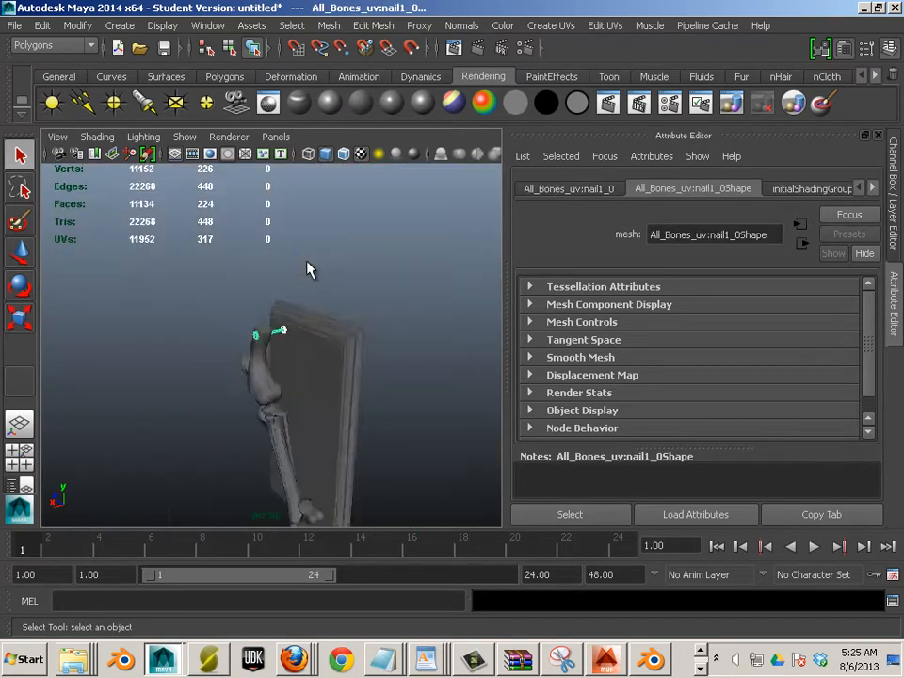
# Duplicate the nail and washer and place the copy further down the leg
pyautogui.click(20, 256)
pyautogui.scroll(4, 170, 339)
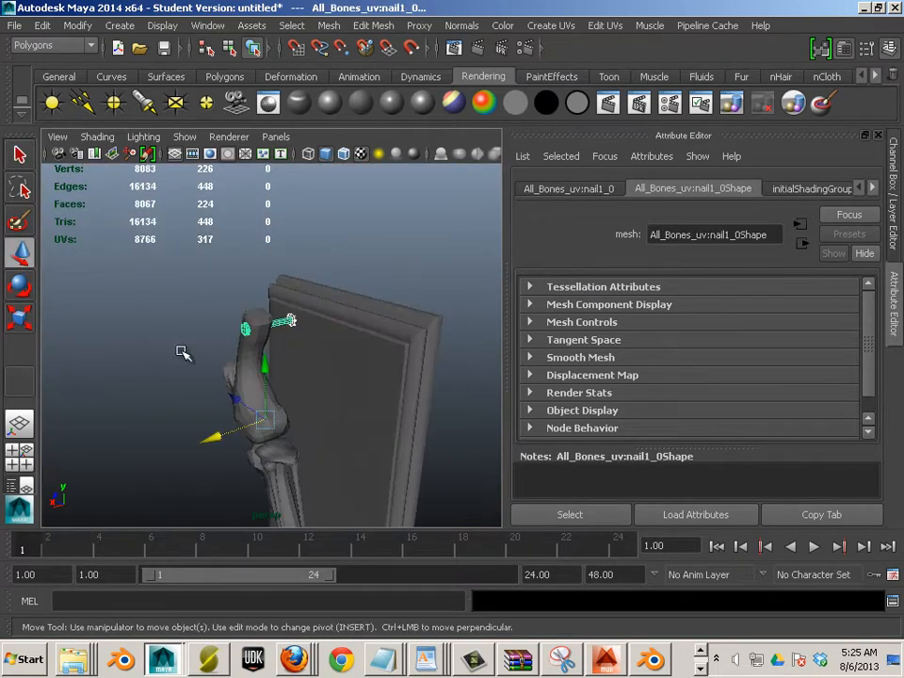
pyautogui.hotkey('ctrl', 'd')
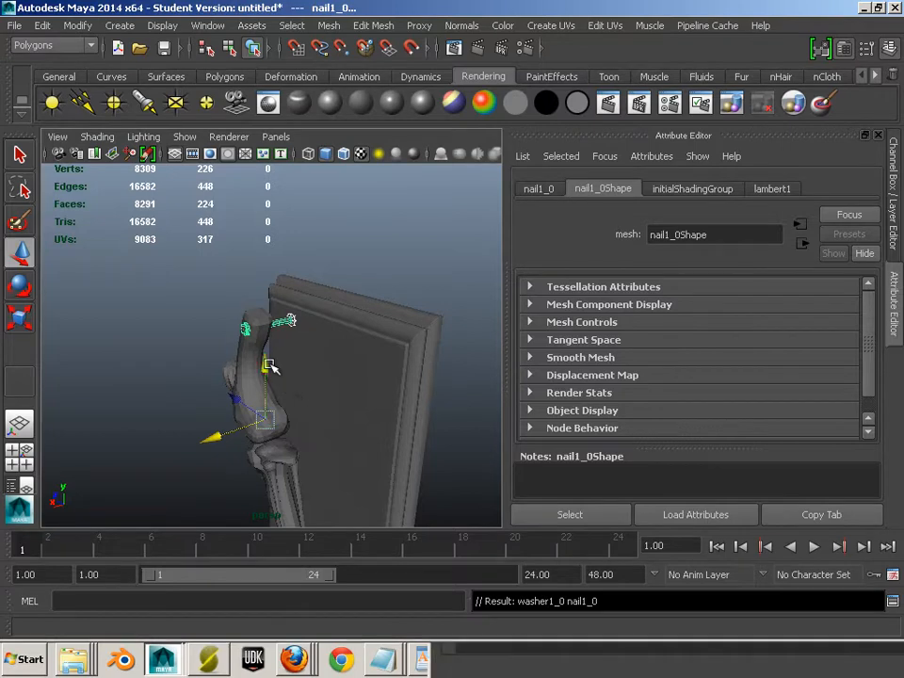
pyautogui.moveTo(266, 418); pyautogui.dragTo(280, 500)
pyautogui.scroll(3, 237, 410)
pyautogui.moveTo(236, 410); pyautogui.dragTo(317, 327)
pyautogui.moveTo(180, 436); pyautogui.dragTo(201, 418)
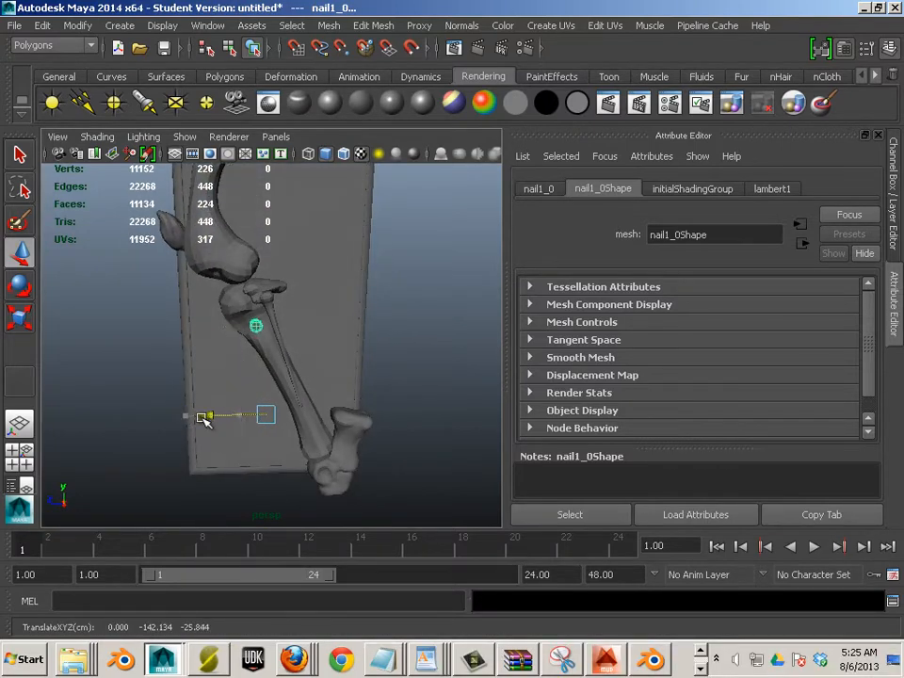
pyautogui.moveTo(374, 447); pyautogui.dragTo(243, 448)
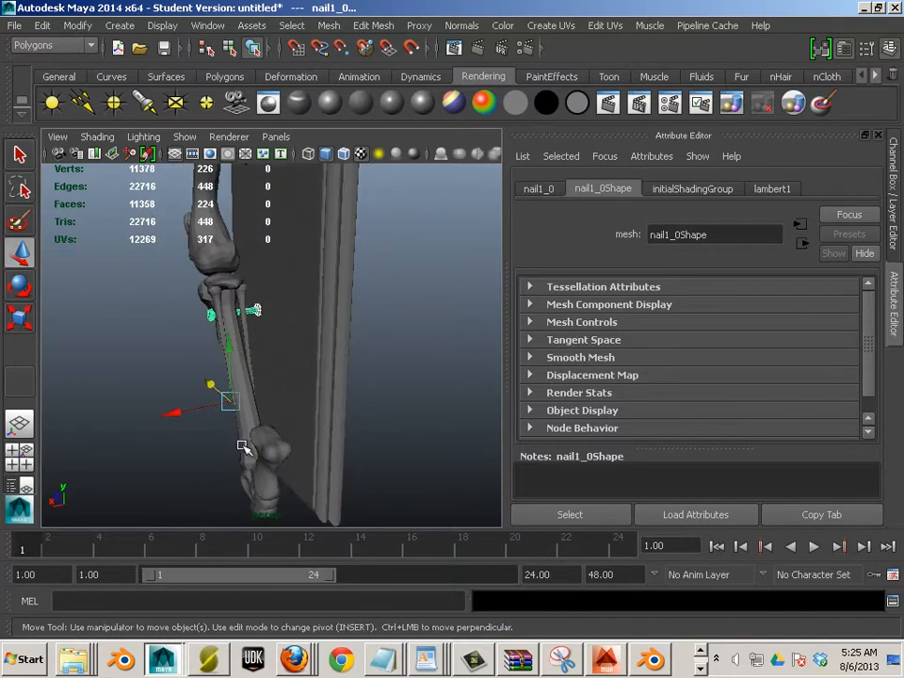
# Duplicate the nail and washer again, move this copy lower, and deselect
pyautogui.hotkey('shift', 'd')
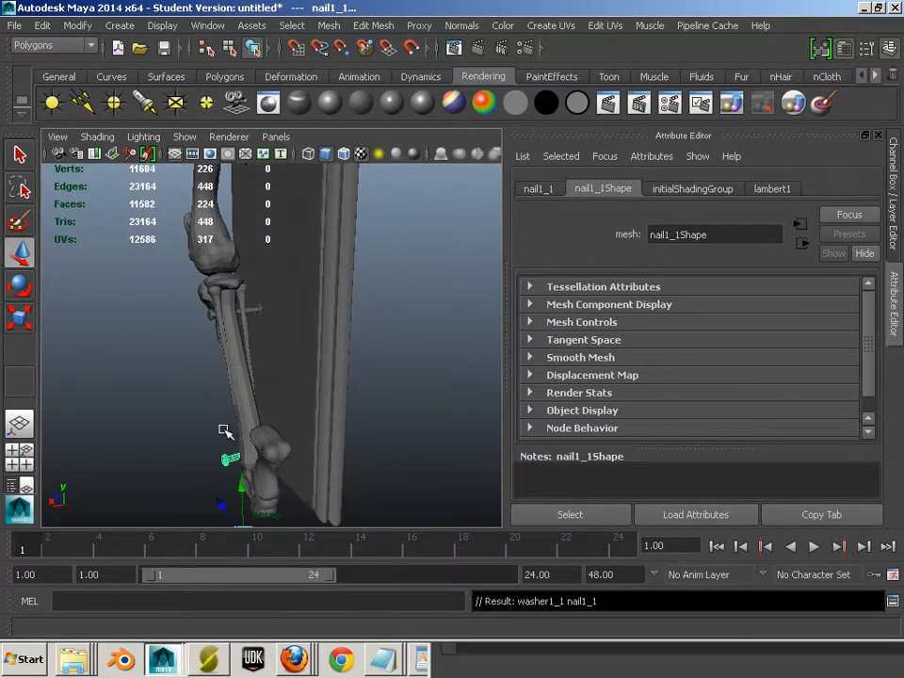
pyautogui.moveTo(222, 478); pyautogui.dragTo(235, 432)
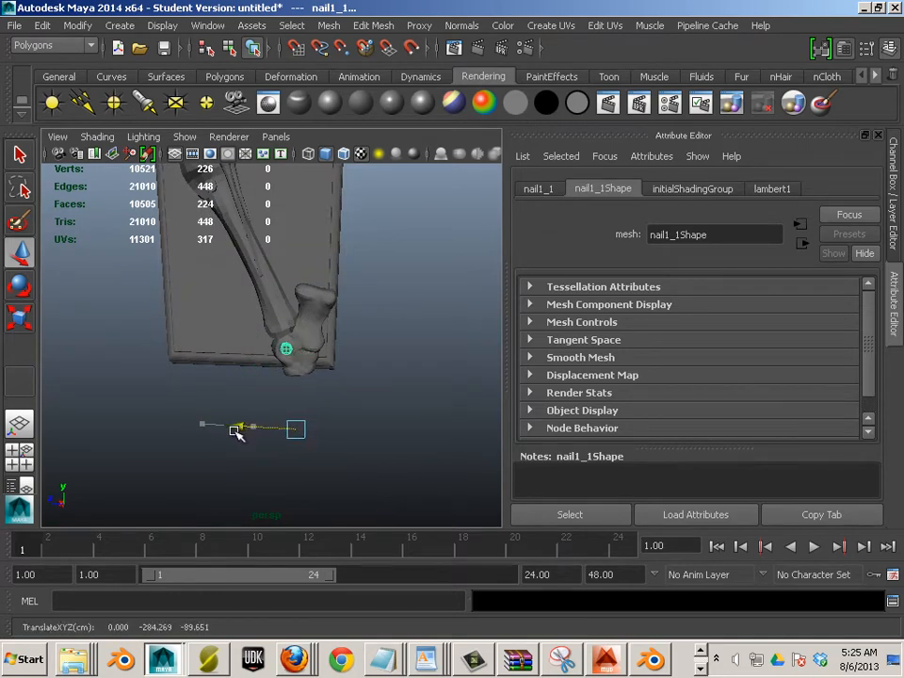
pyautogui.click(396, 381)
pyautogui.moveTo(395, 381); pyautogui.dragTo(325, 337)
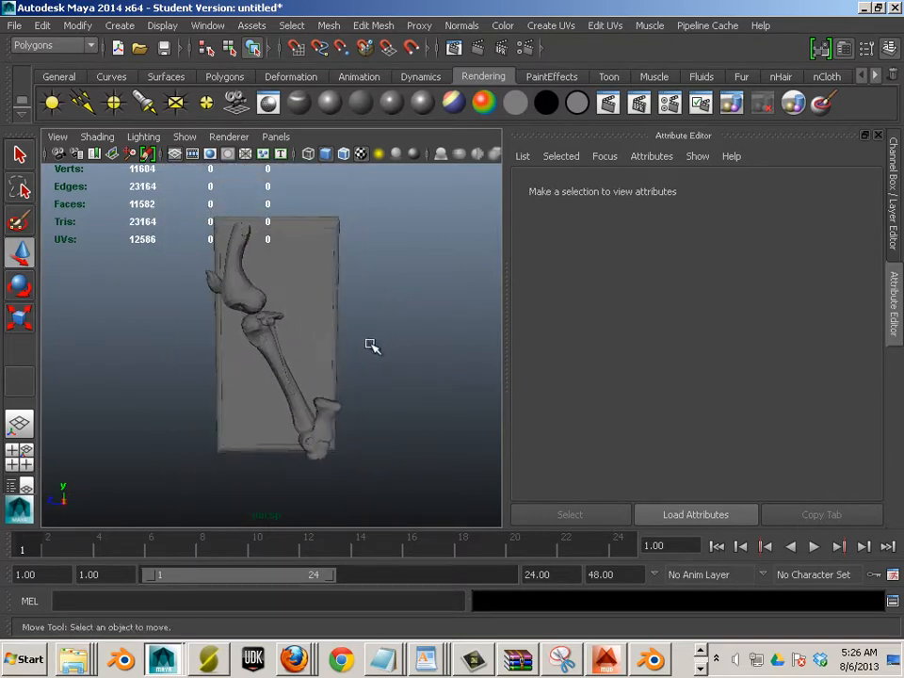
# Open the Hypershade on its Textures tab and browse to the Final_project folder in Explorer
pyautogui.click(207, 25)
pyautogui.moveTo(224, 73)
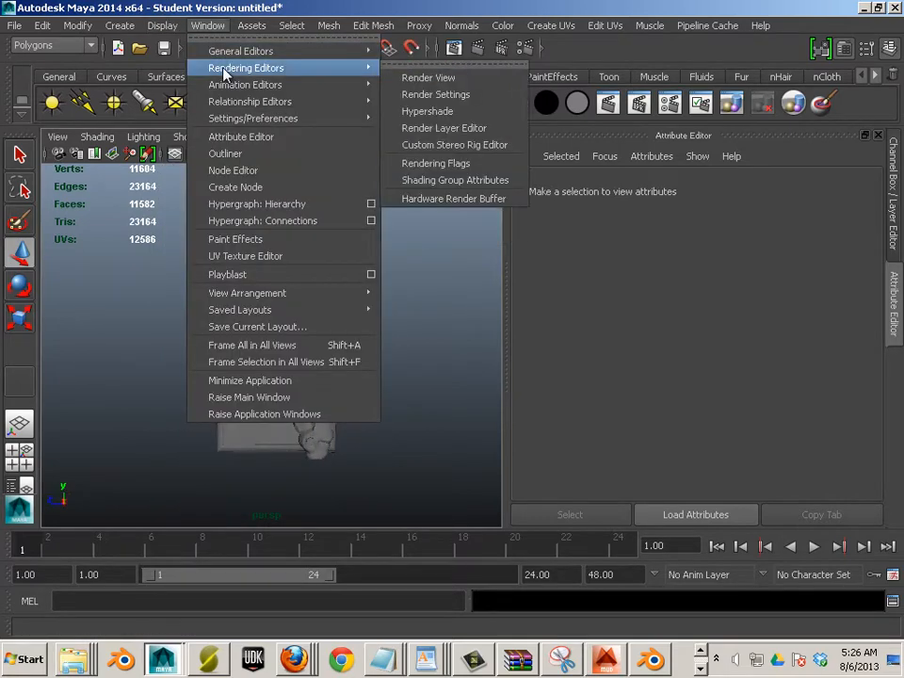
pyautogui.click(245, 256)
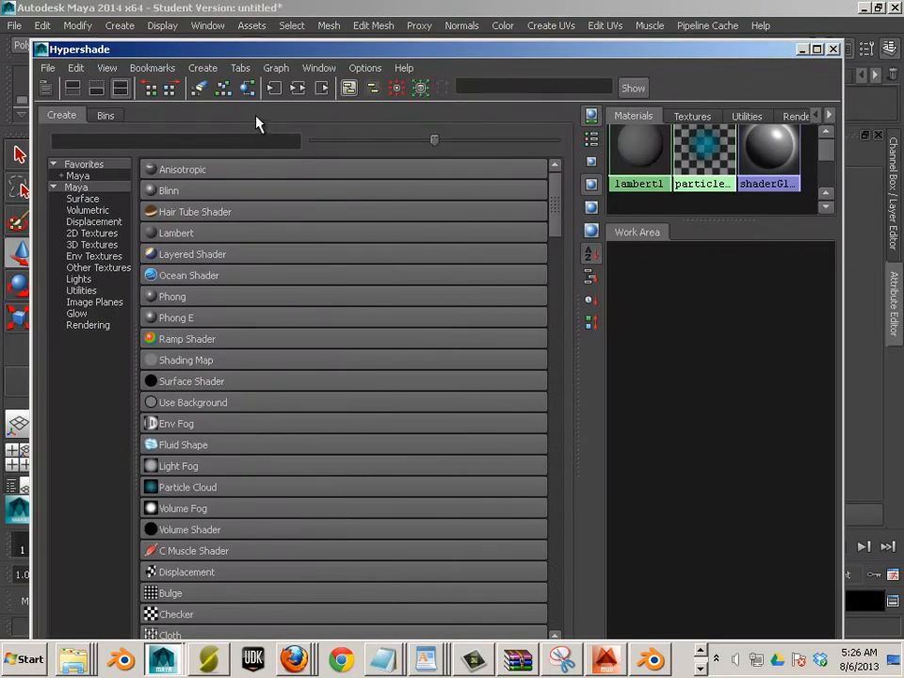
pyautogui.click(705, 118)
pyautogui.click(88, 668)
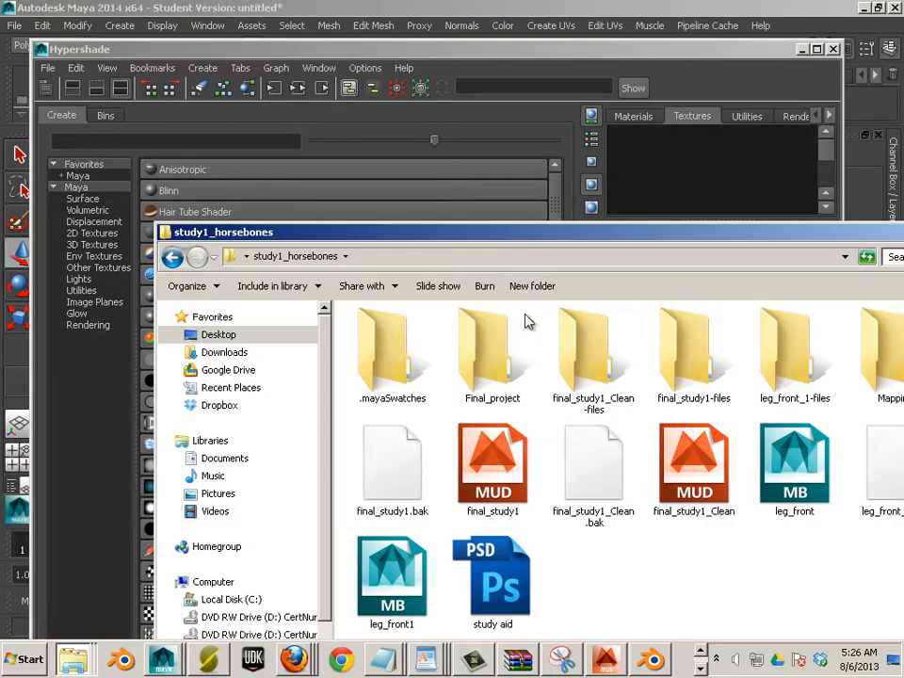
pyautogui.doubleClick(500, 341)
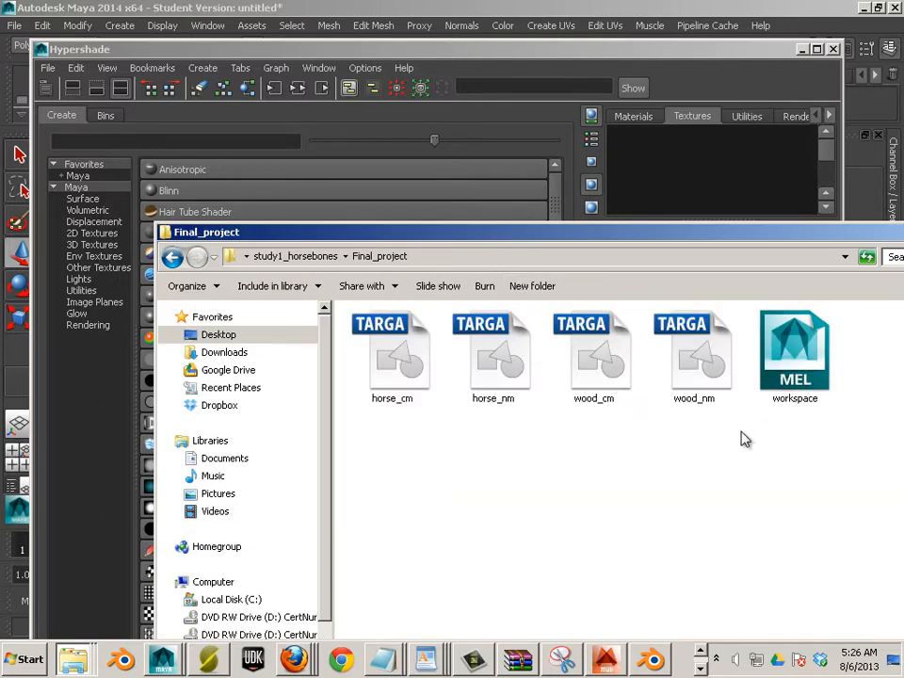
# Drag the four .tga files from Final_project into the Hypershade textures and load each swatch
pyautogui.moveTo(758, 440); pyautogui.dragTo(665, 213)
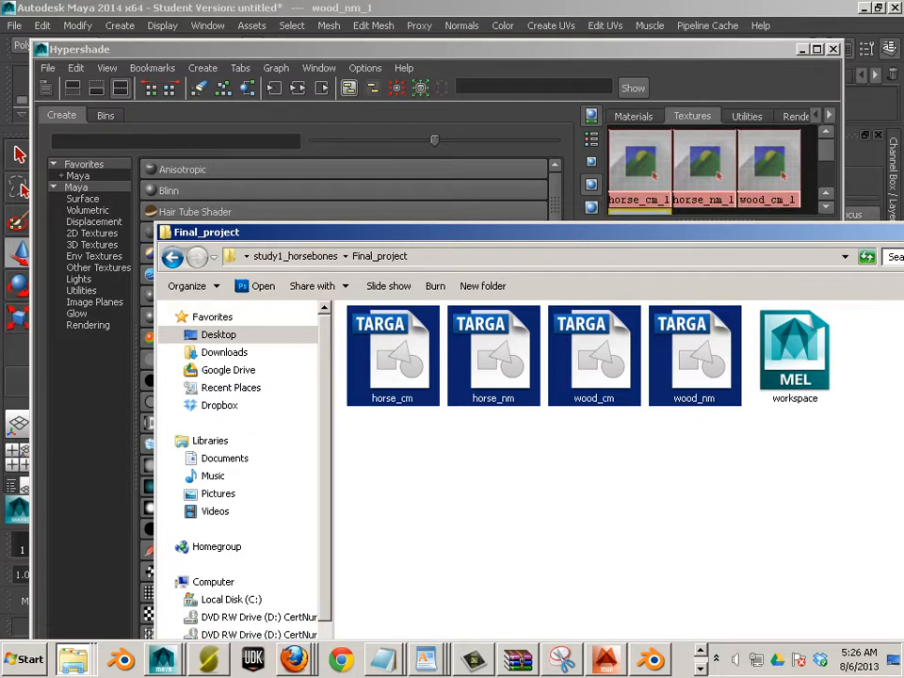
pyautogui.click(784, 89)
pyautogui.moveTo(726, 56); pyautogui.dragTo(460, 74)
pyautogui.click(499, 179)
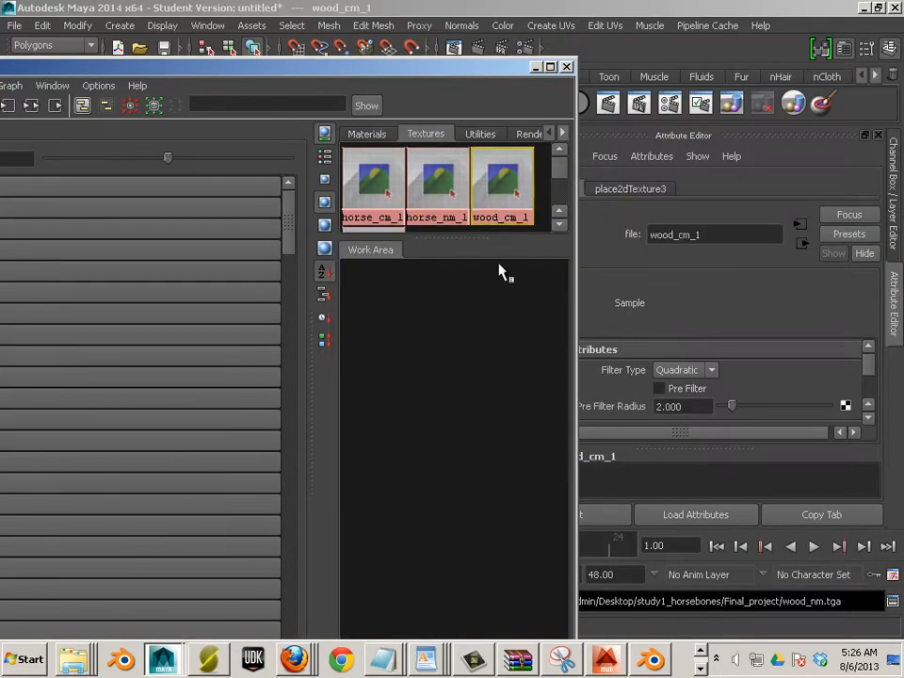
pyautogui.click(438, 179)
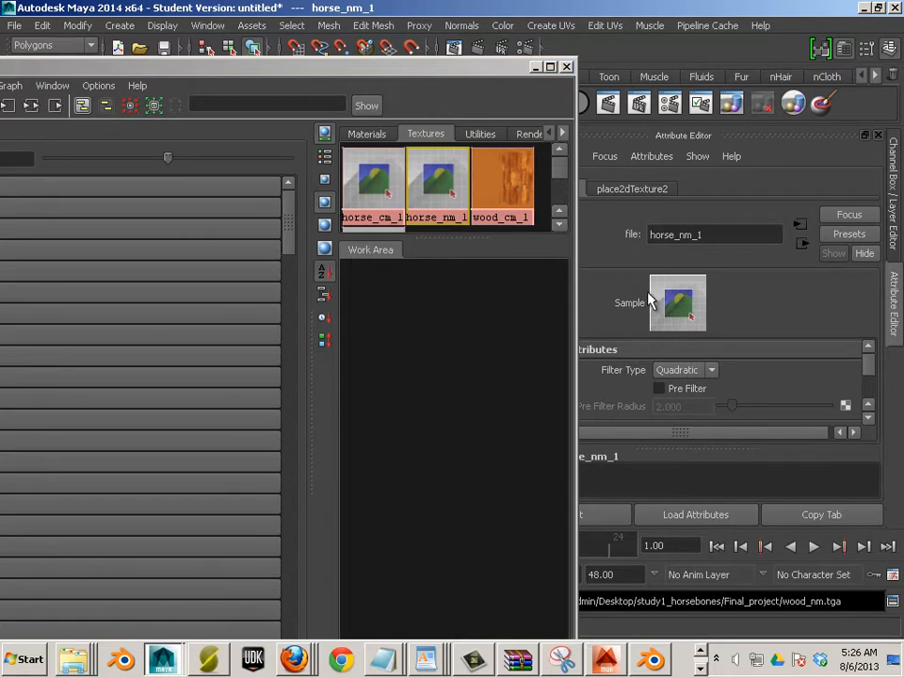
pyautogui.click(374, 179)
pyautogui.click(665, 306)
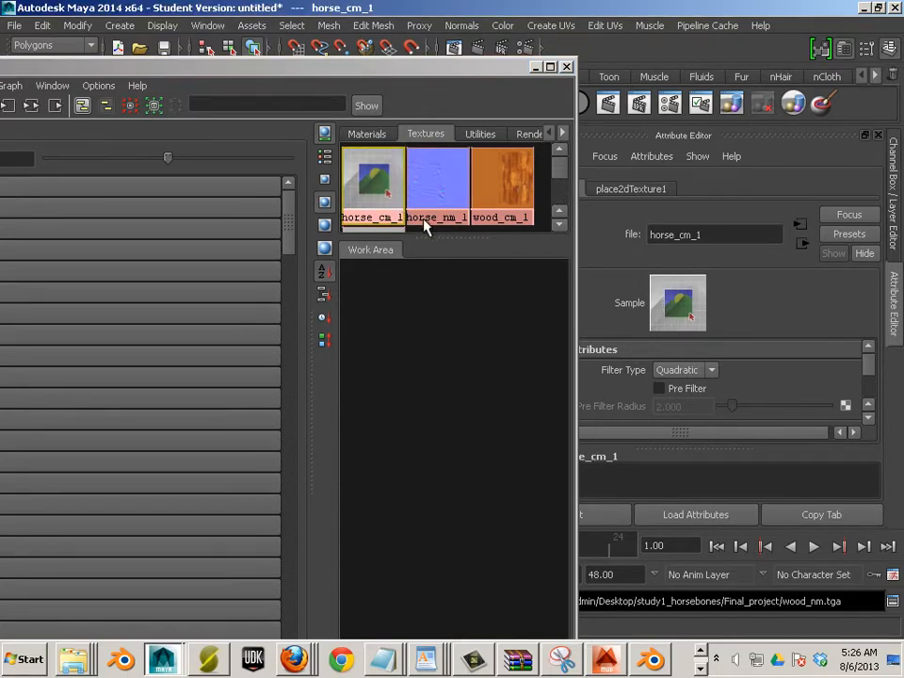
pyautogui.scroll(-2, 422, 222)
pyautogui.click(384, 191)
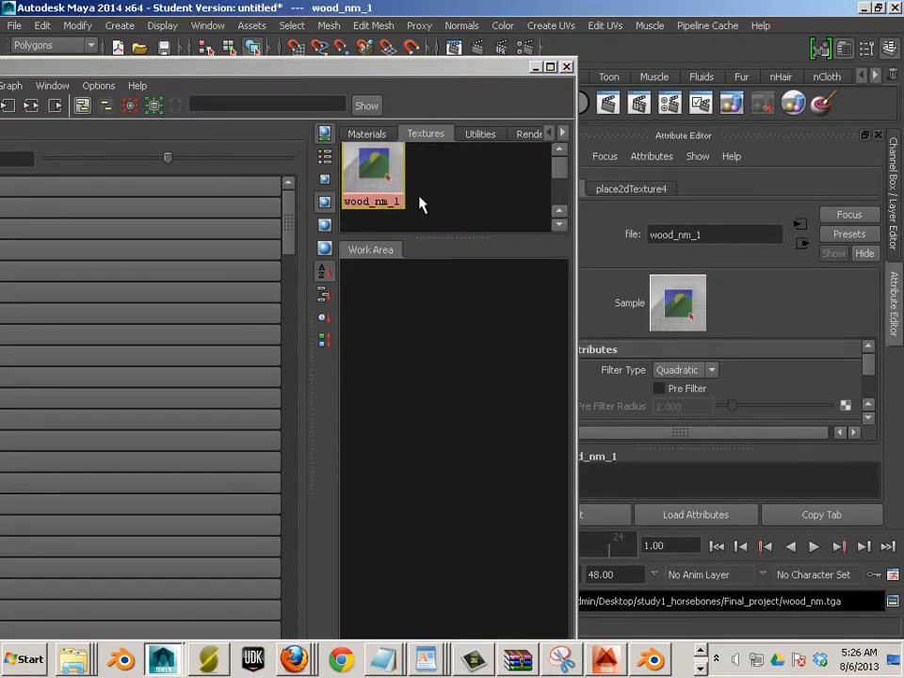
pyautogui.moveTo(285, 71); pyautogui.dragTo(545, 61)
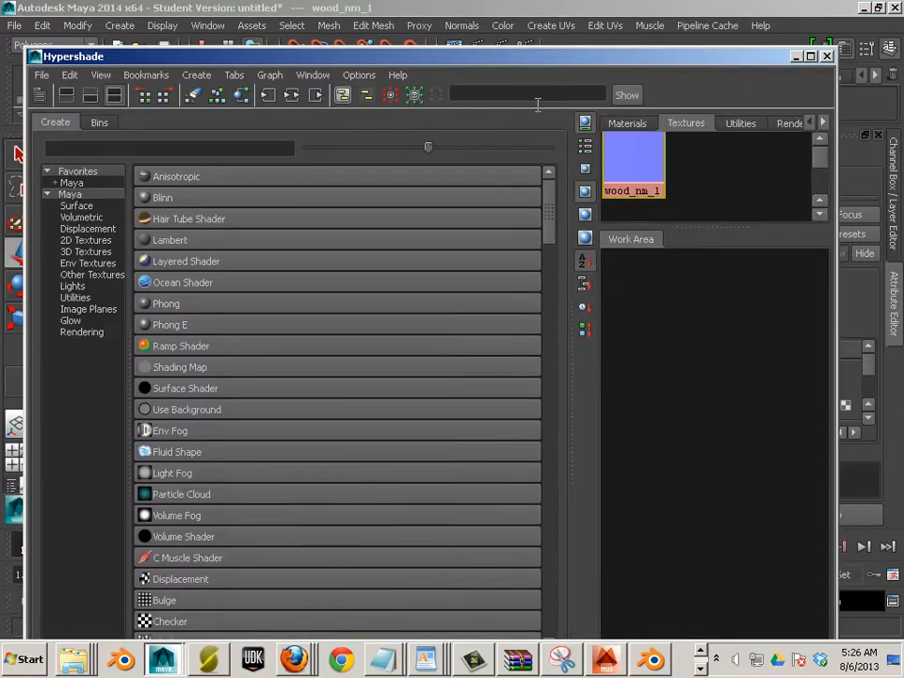
# Create two new Lambert materials in the Hypershade
pyautogui.click(628, 123)
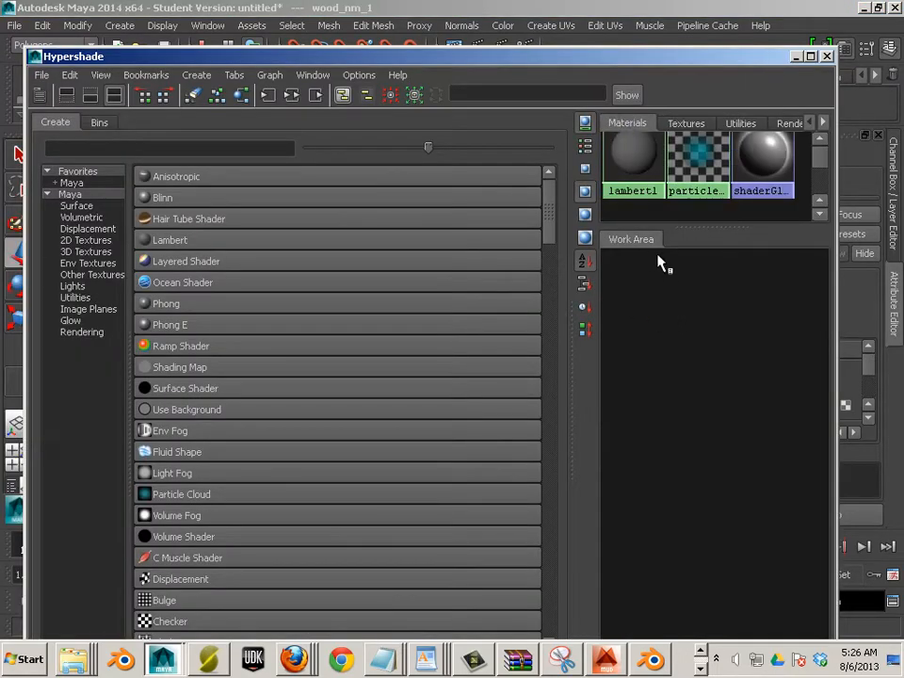
pyautogui.click(146, 242)
pyautogui.click(146, 242)
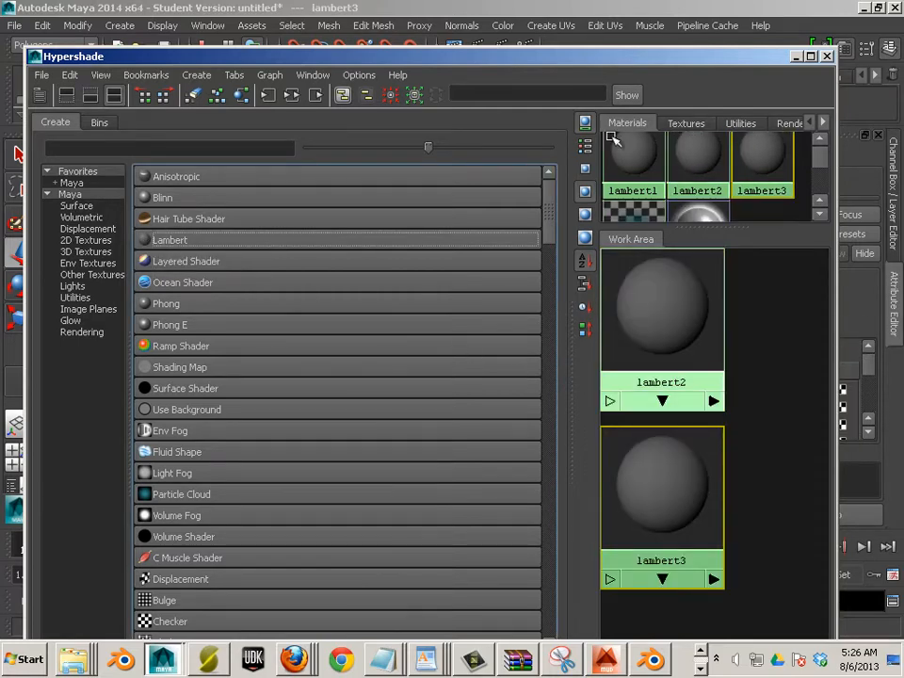
pyautogui.moveTo(365, 59); pyautogui.dragTo(56, 60)
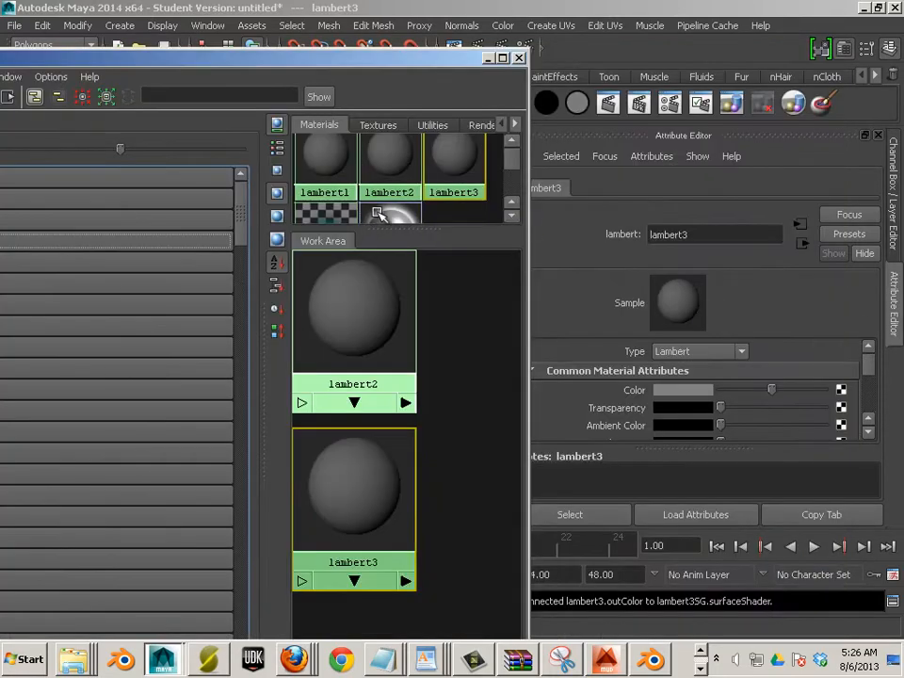
pyautogui.click(378, 124)
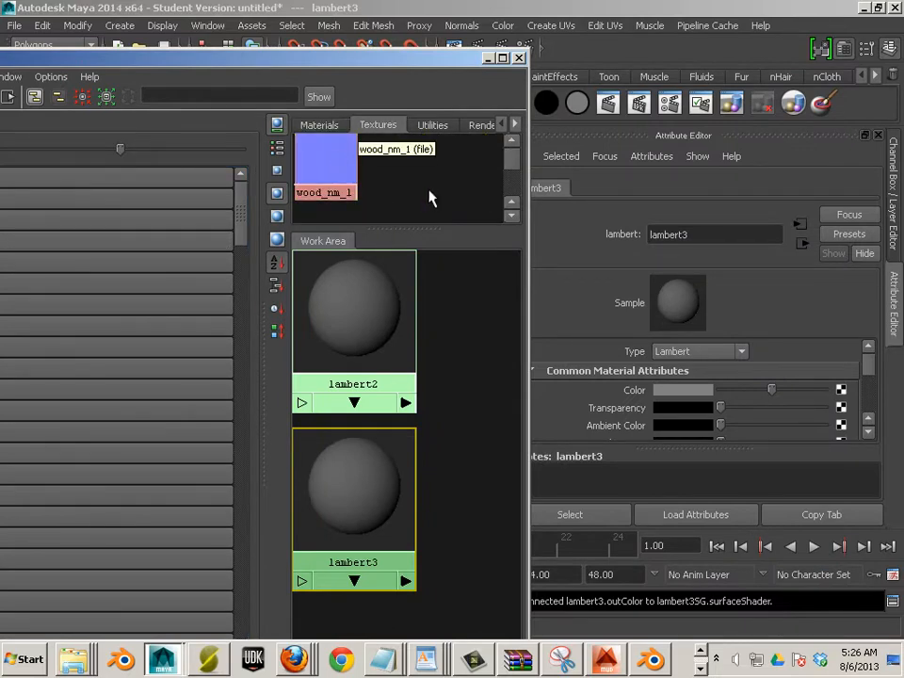
pyautogui.scroll(2, 429, 196)
# Rename lambert2 to wood1 and lambert3 to bone, then deselect
pyautogui.click(404, 362)
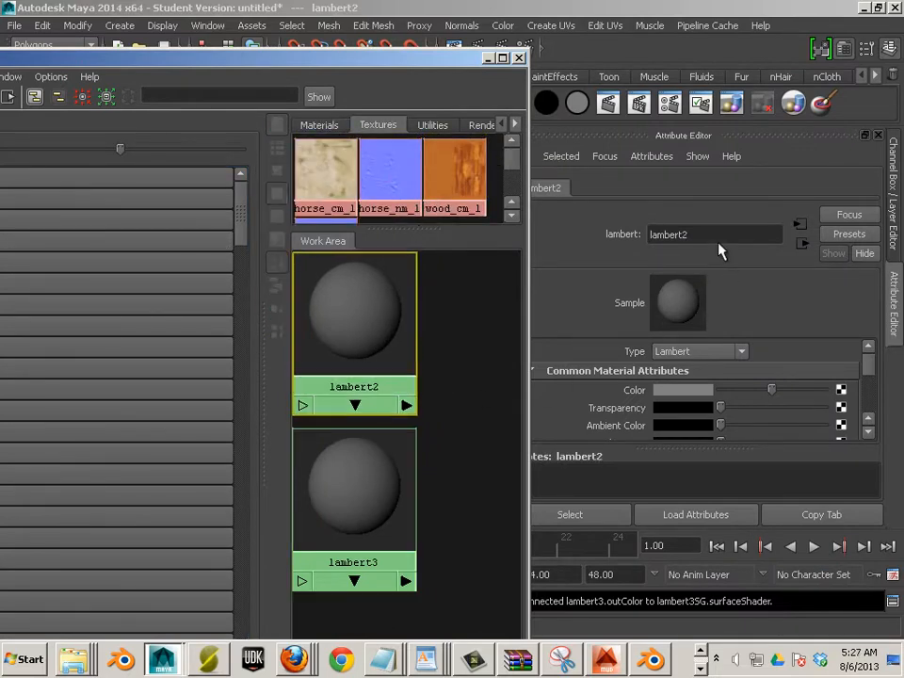
pyautogui.moveTo(719, 241); pyautogui.dragTo(609, 241)
pyautogui.write('wood1')
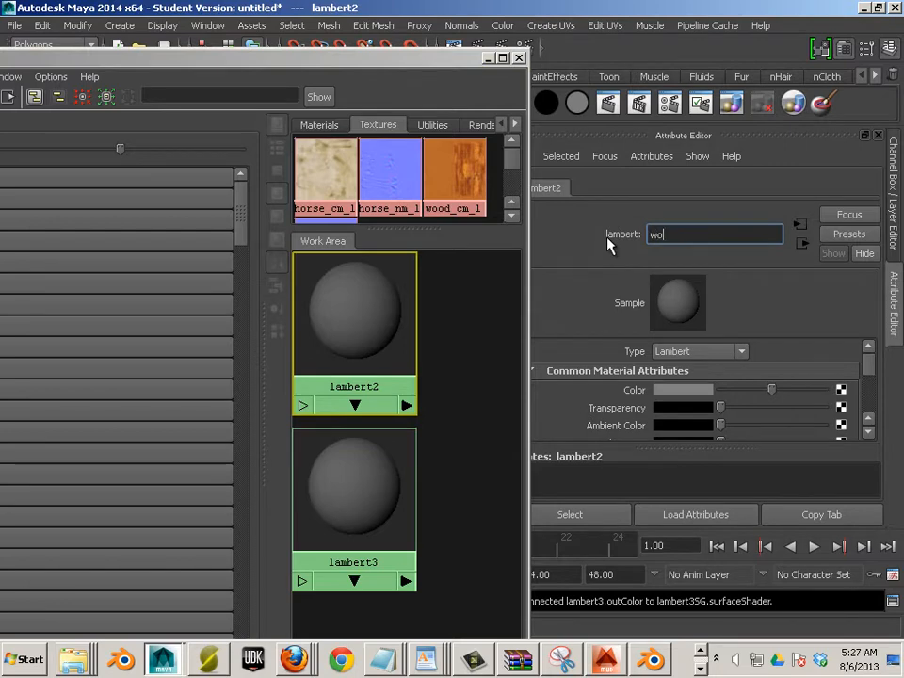
pyautogui.press('Return')
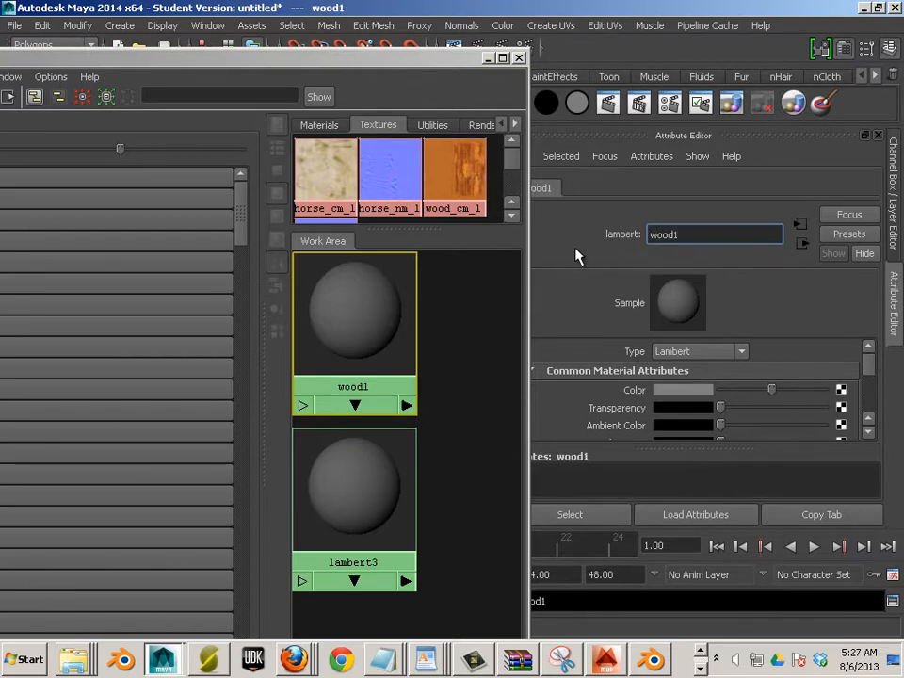
pyautogui.click(412, 450)
pyautogui.moveTo(711, 235); pyautogui.dragTo(589, 241)
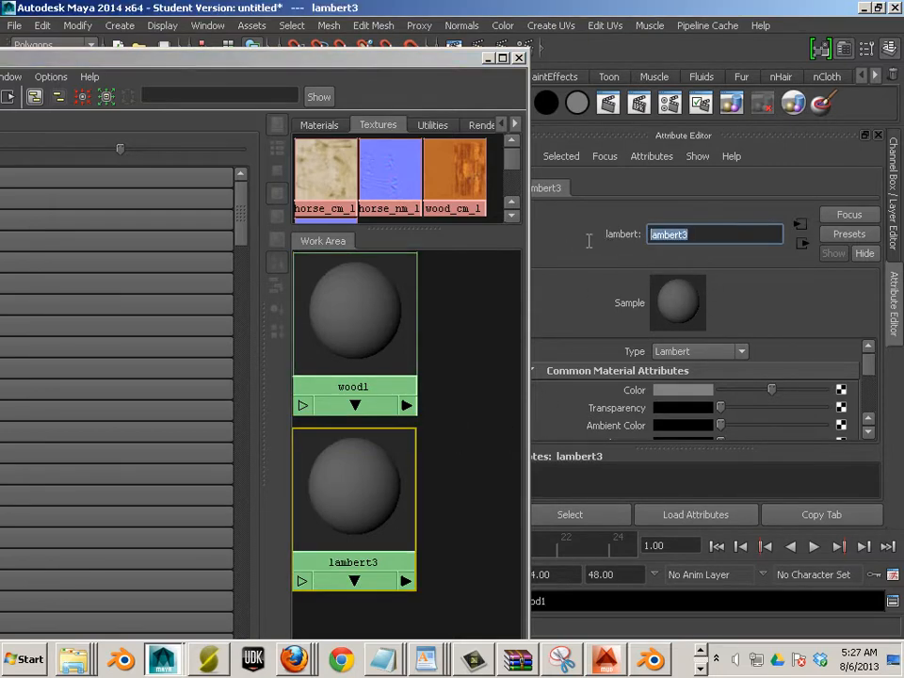
pyautogui.write('bone')
pyautogui.press('Return')
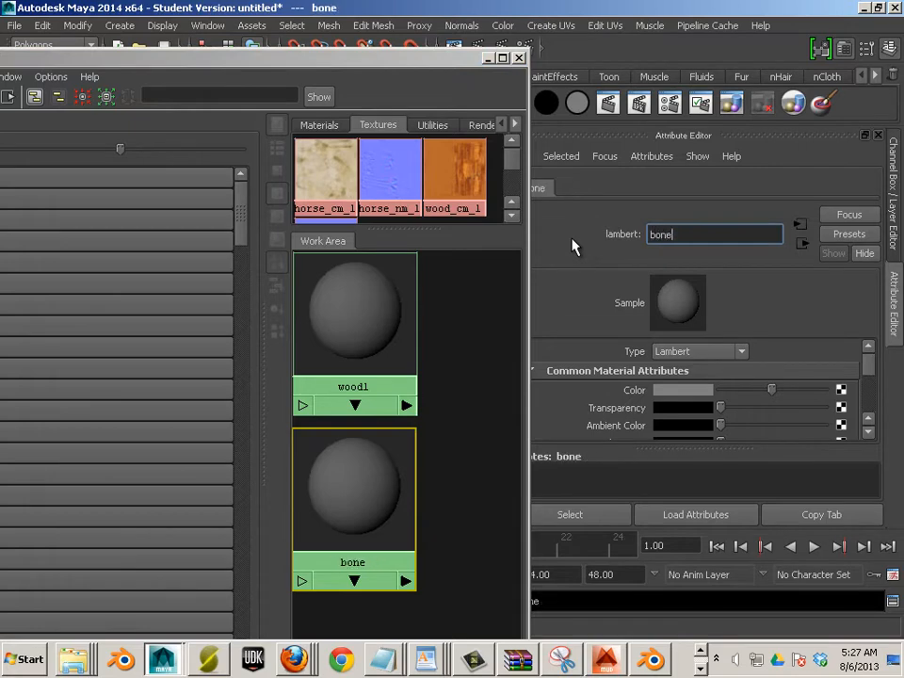
pyautogui.click(448, 303)
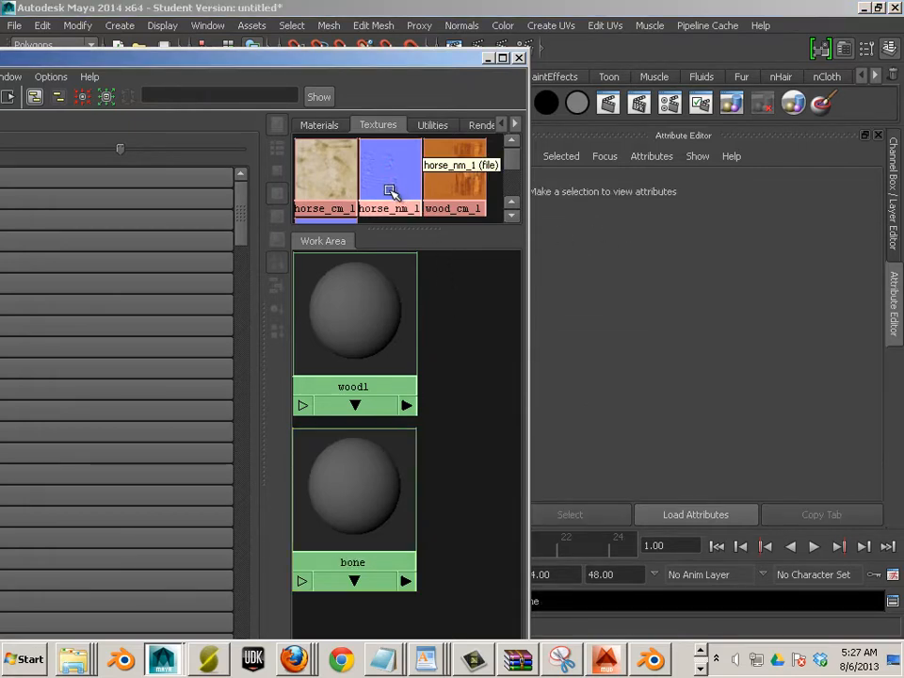
# Connect horse_cm_1 as bone's colour and horse_nm_1 as its tangent-space normal bump map
pyautogui.scroll(-1, 396, 197)
pyautogui.scroll(1, 396, 198)
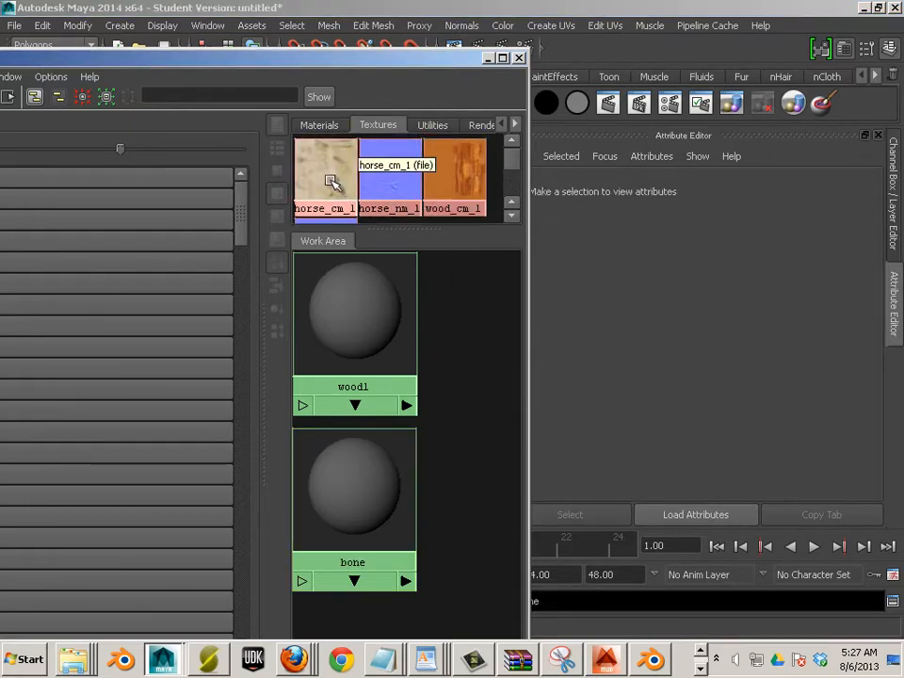
pyautogui.moveTo(330, 177); pyautogui.dragTo(393, 484)
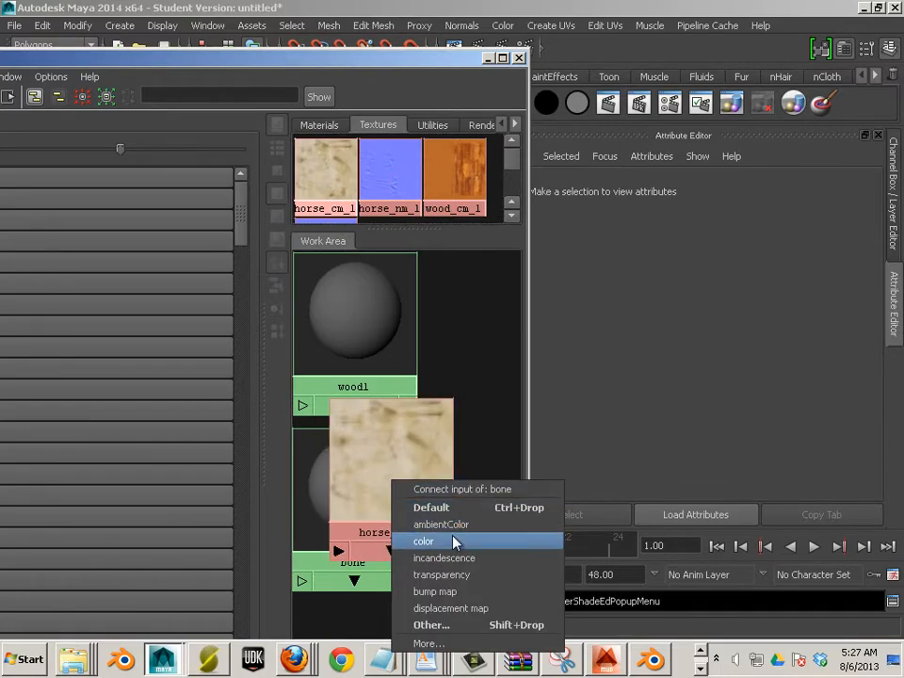
pyautogui.click(449, 508)
pyautogui.moveTo(375, 468); pyautogui.dragTo(411, 571)
pyautogui.moveTo(377, 185); pyautogui.dragTo(383, 467)
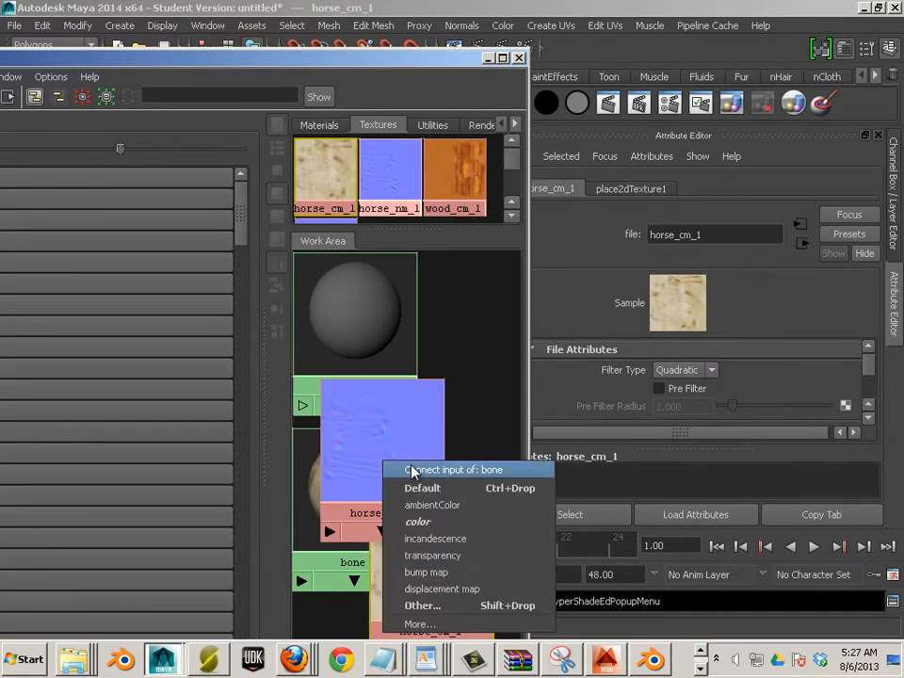
pyautogui.click(447, 574)
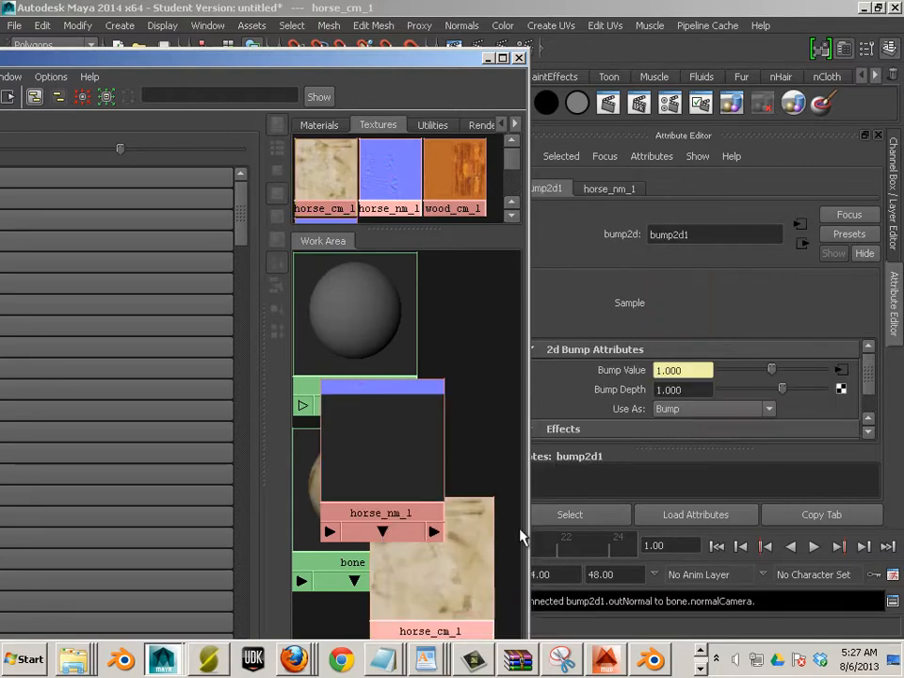
pyautogui.click(695, 410)
pyautogui.click(695, 439)
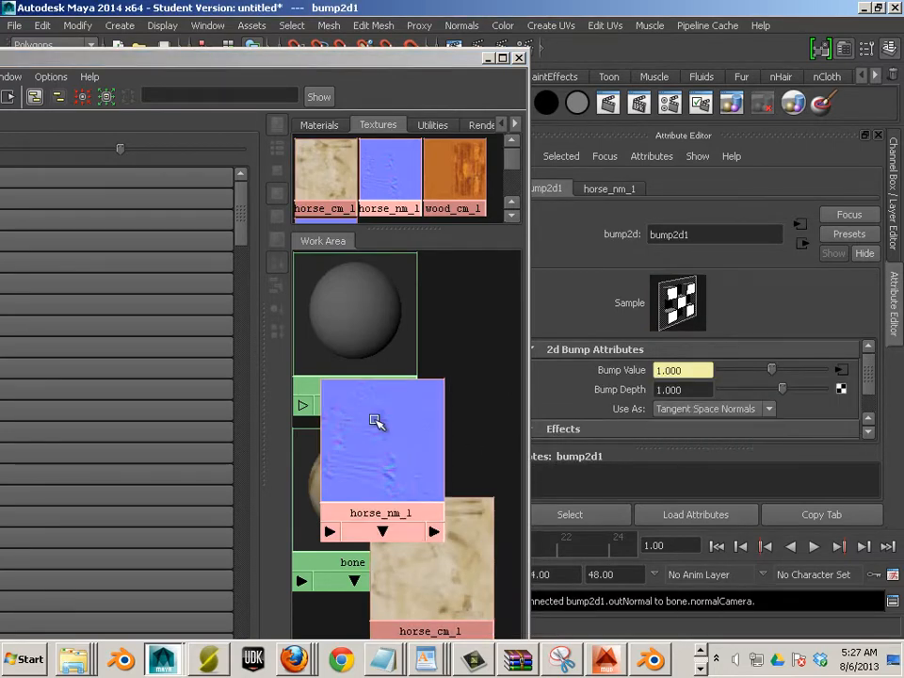
pyautogui.moveTo(388, 432); pyautogui.dragTo(446, 539)
pyautogui.click(354, 472)
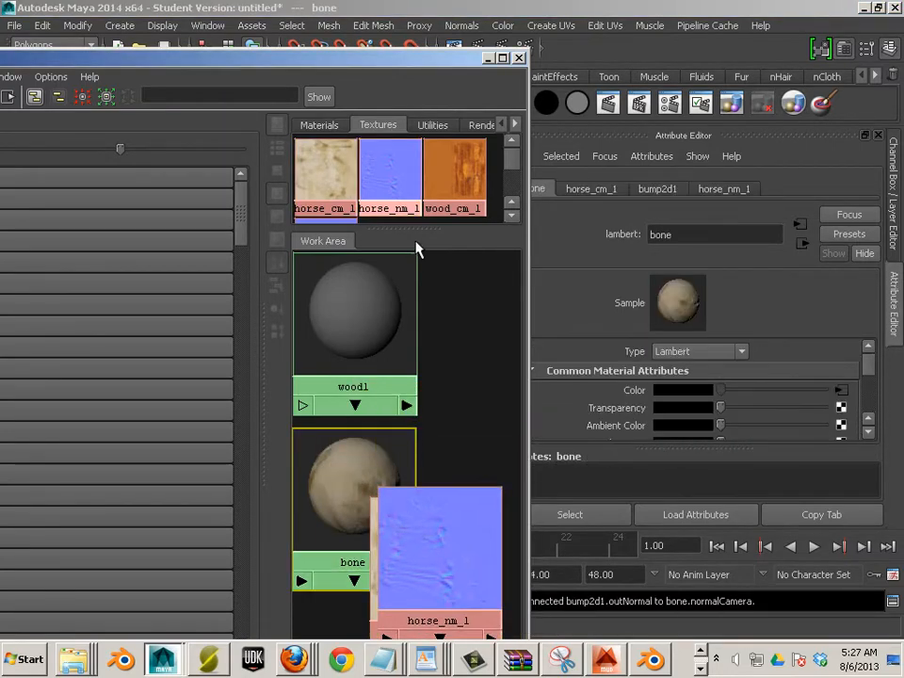
# Connect wood_cm_1 as wood1's colour and wood_nm_1 as its tangent-space normal bump map
pyautogui.scroll(-1, 455, 183)
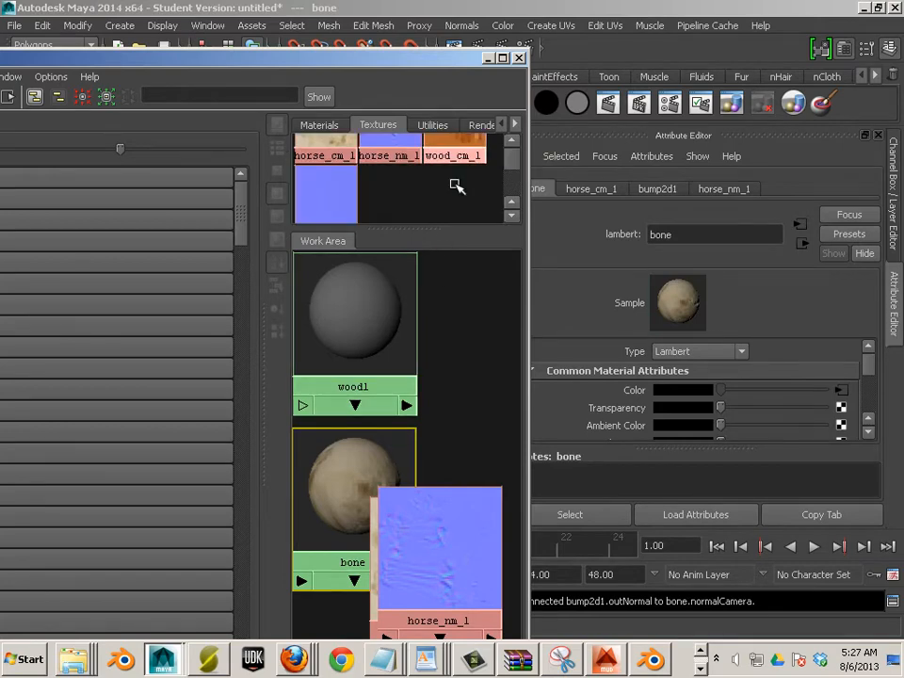
pyautogui.scroll(1, 449, 185)
pyautogui.moveTo(453, 180); pyautogui.dragTo(401, 320)
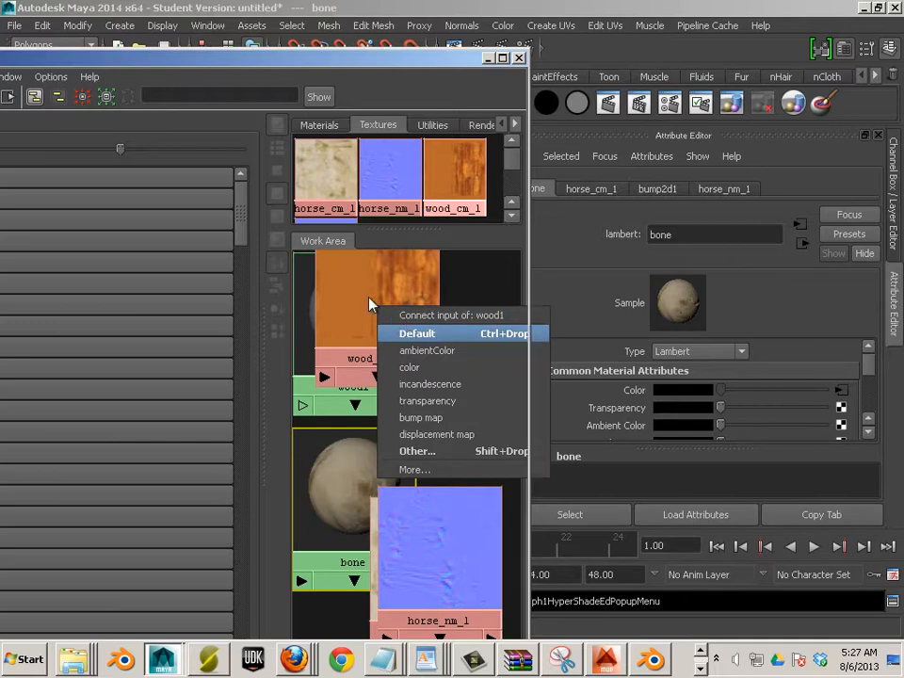
pyautogui.click(434, 333)
pyautogui.scroll(-1, 389, 207)
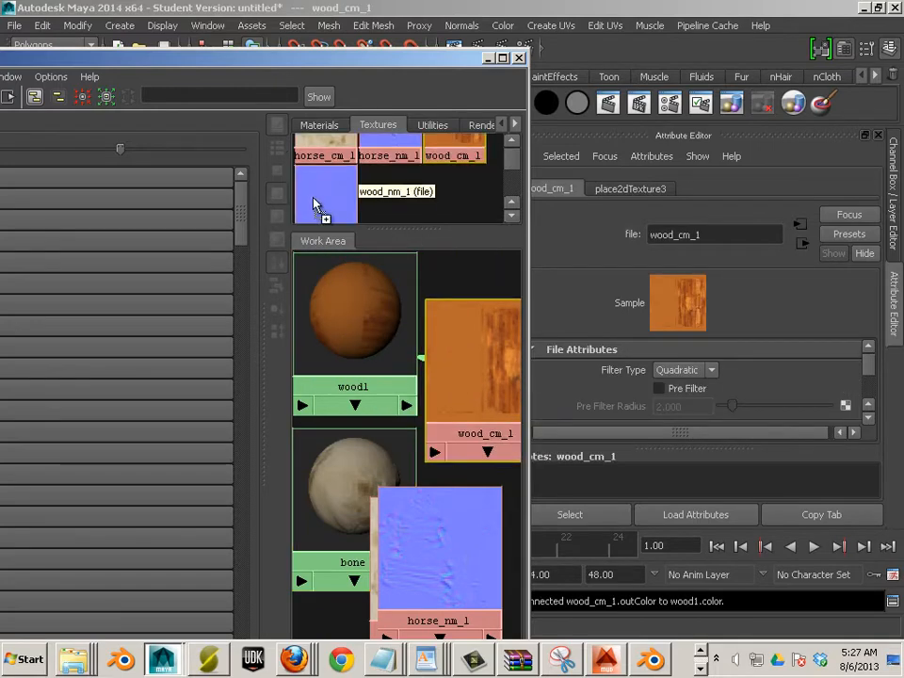
pyautogui.moveTo(316, 201); pyautogui.dragTo(370, 346)
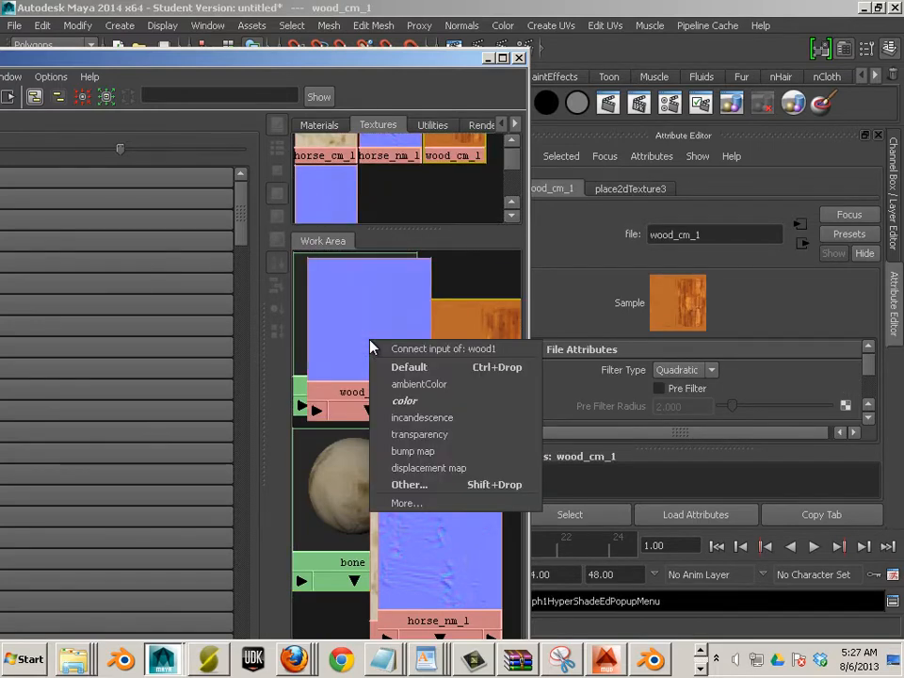
pyautogui.click(445, 453)
pyautogui.click(676, 409)
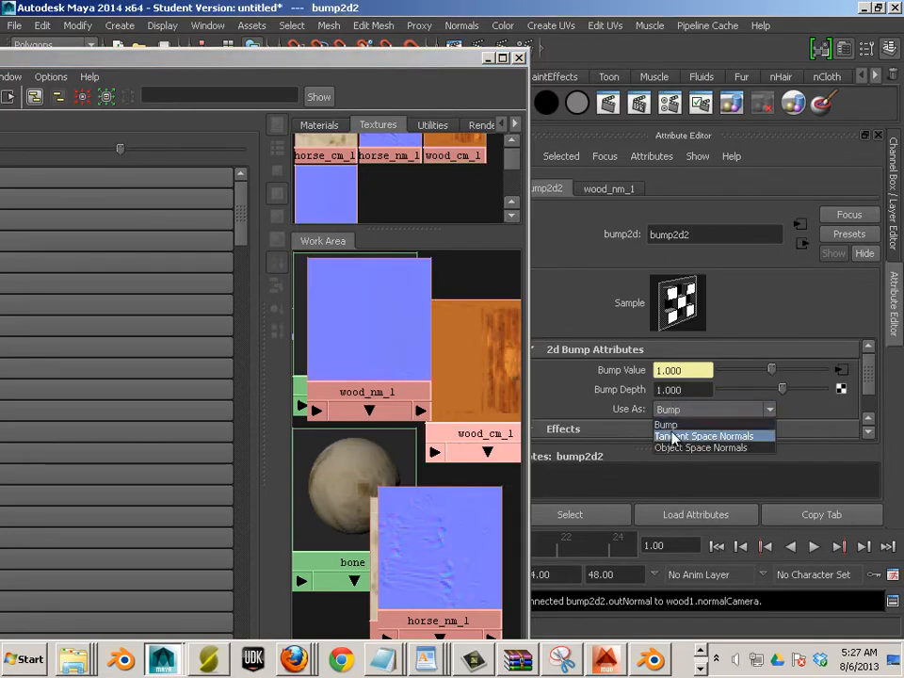
pyautogui.click(655, 433)
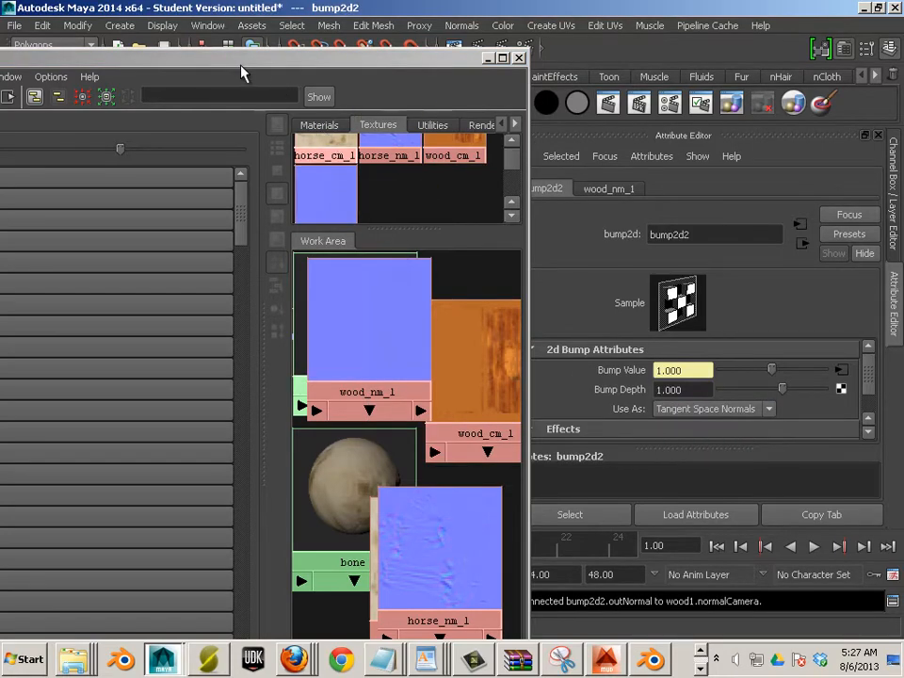
pyautogui.click(232, 62)
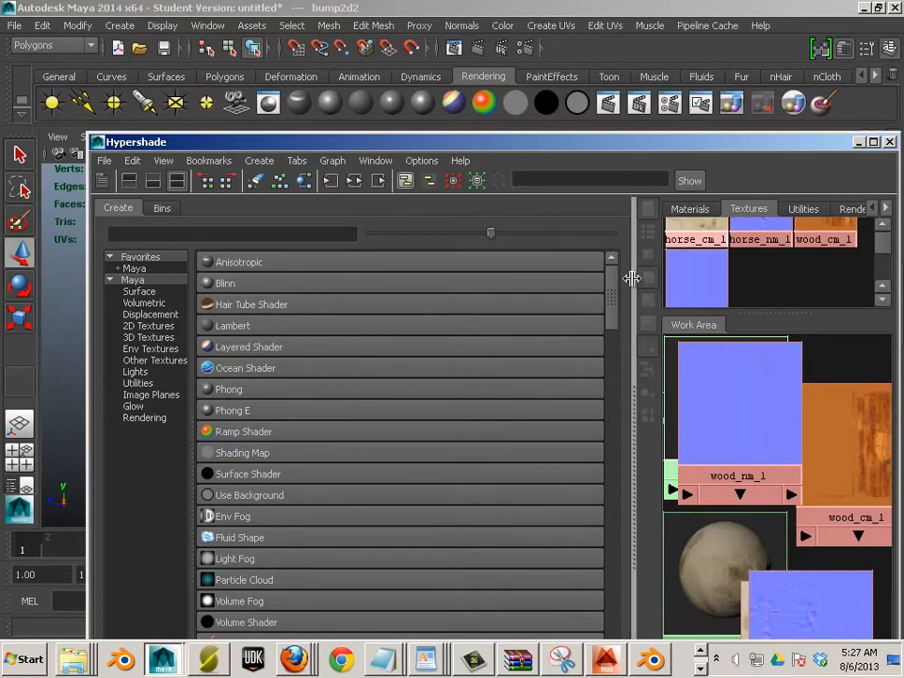
# Show the material swatches and shift the Hypershade right to reveal the leg model
pyautogui.moveTo(632, 277); pyautogui.dragTo(214, 272)
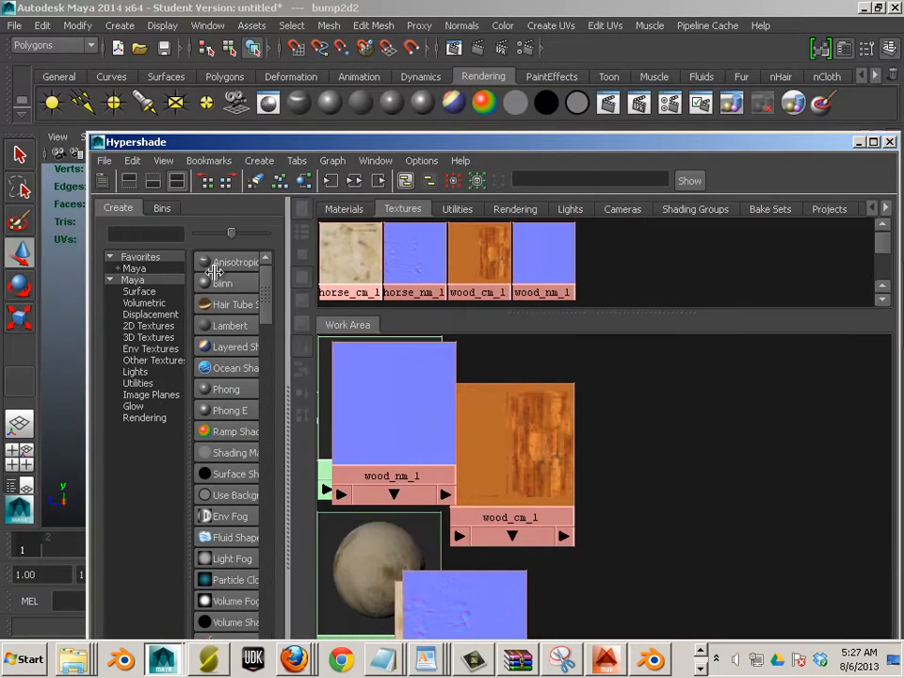
pyautogui.click(345, 209)
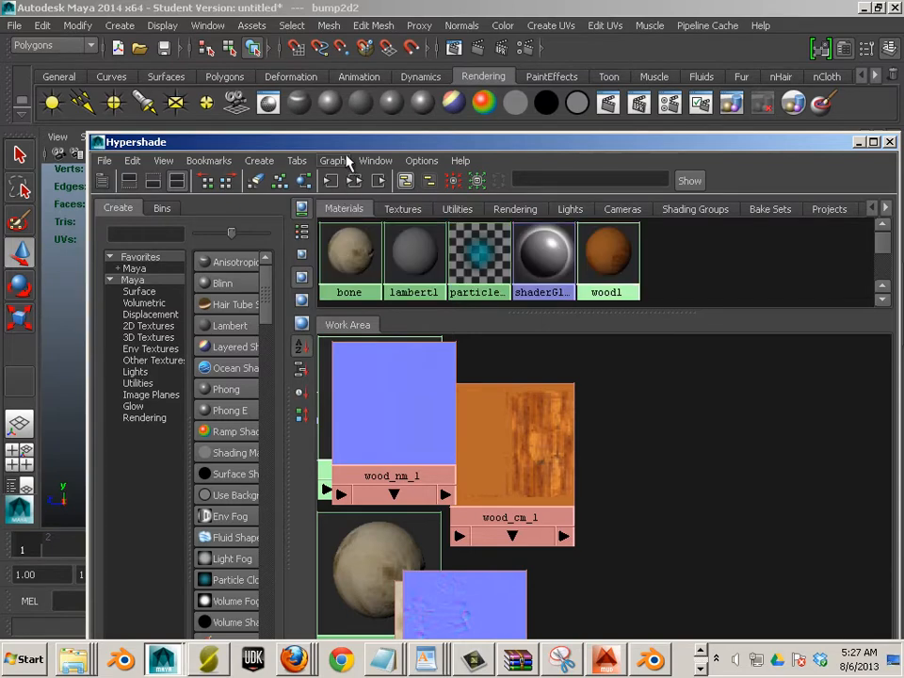
pyautogui.moveTo(584, 142); pyautogui.dragTo(882, 137)
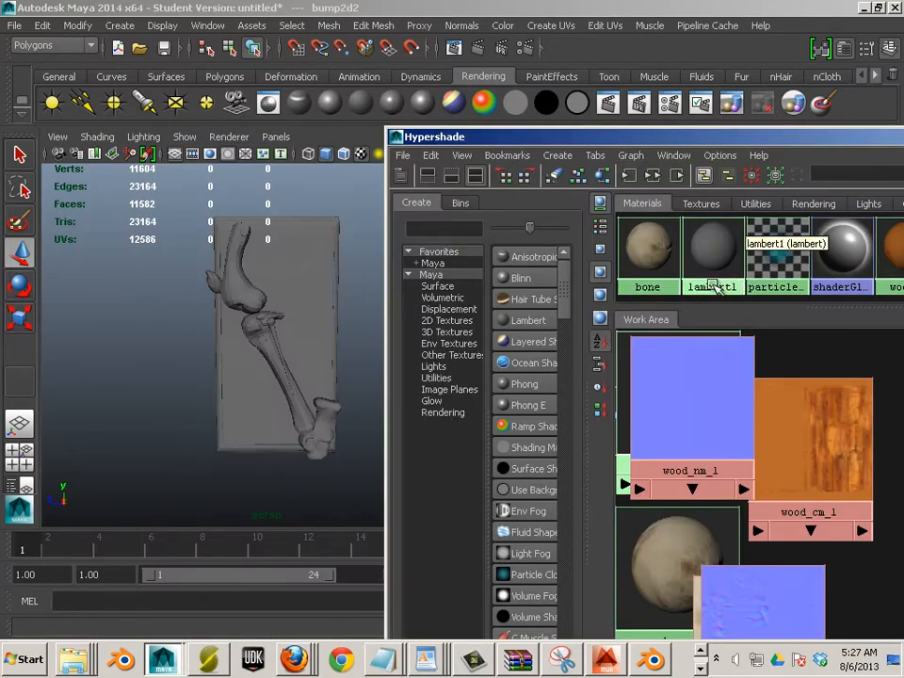
pyautogui.moveTo(645, 252); pyautogui.dragTo(240, 273)
pyautogui.scroll(5, 160, 270)
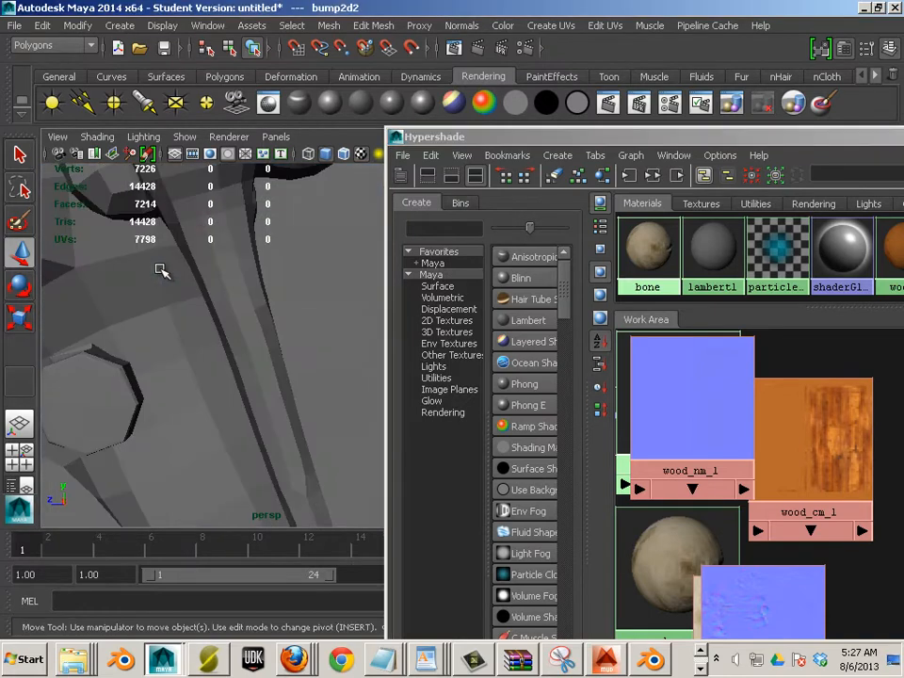
pyautogui.scroll(-3, 179, 265)
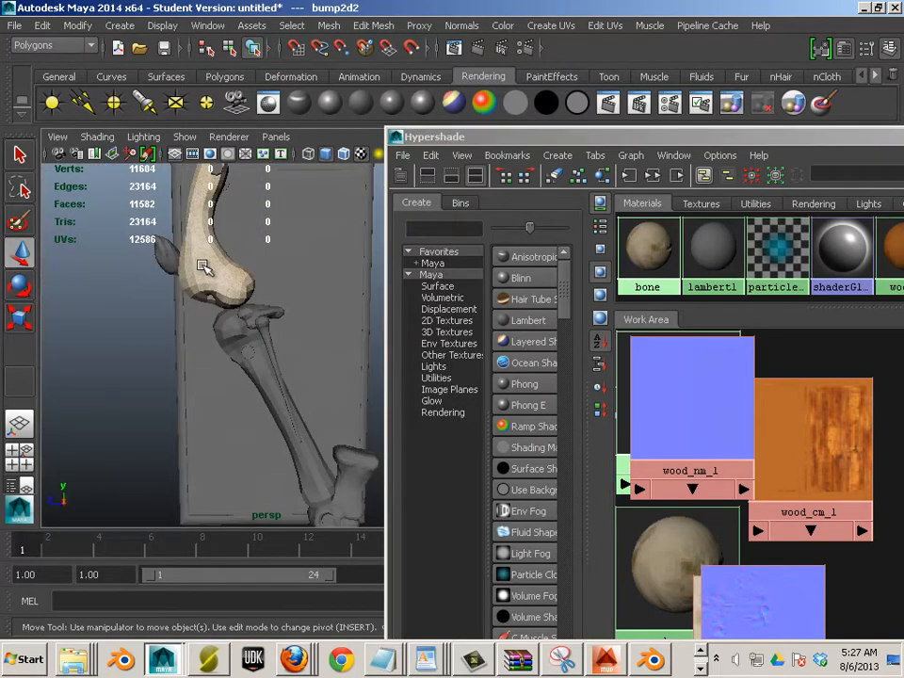
# Select every bone piece, from the upper bone and knee-cap down to the fibula and foot
pyautogui.click(205, 267)
pyautogui.keyDown('shift'); pyautogui.click(177, 272); pyautogui.keyUp('shift')
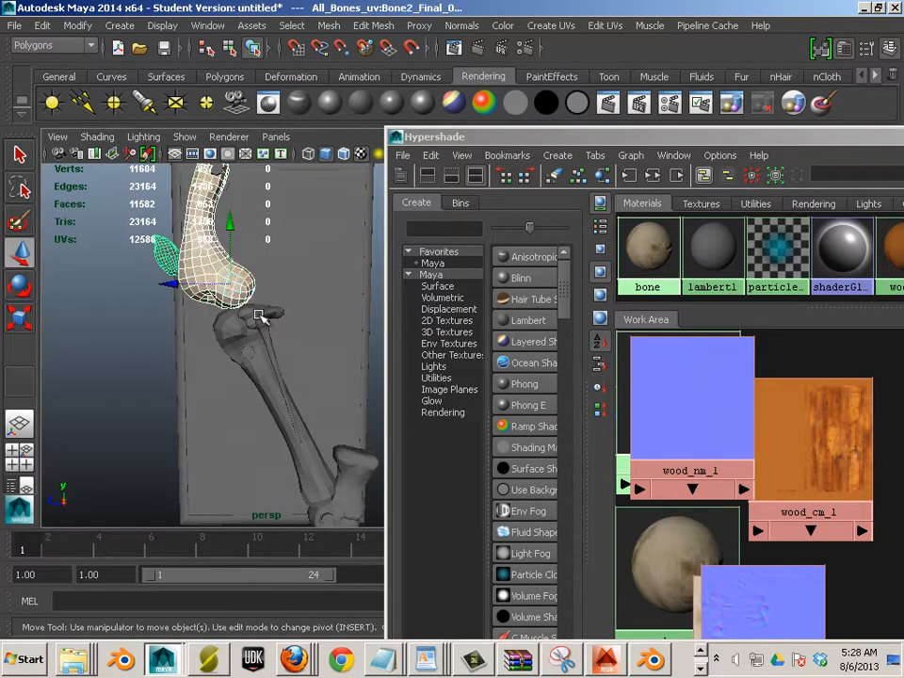
pyautogui.keyDown('shift'); pyautogui.click(239, 337); pyautogui.keyUp('shift')
pyautogui.keyDown('shift'); pyautogui.click(250, 311); pyautogui.keyUp('shift')
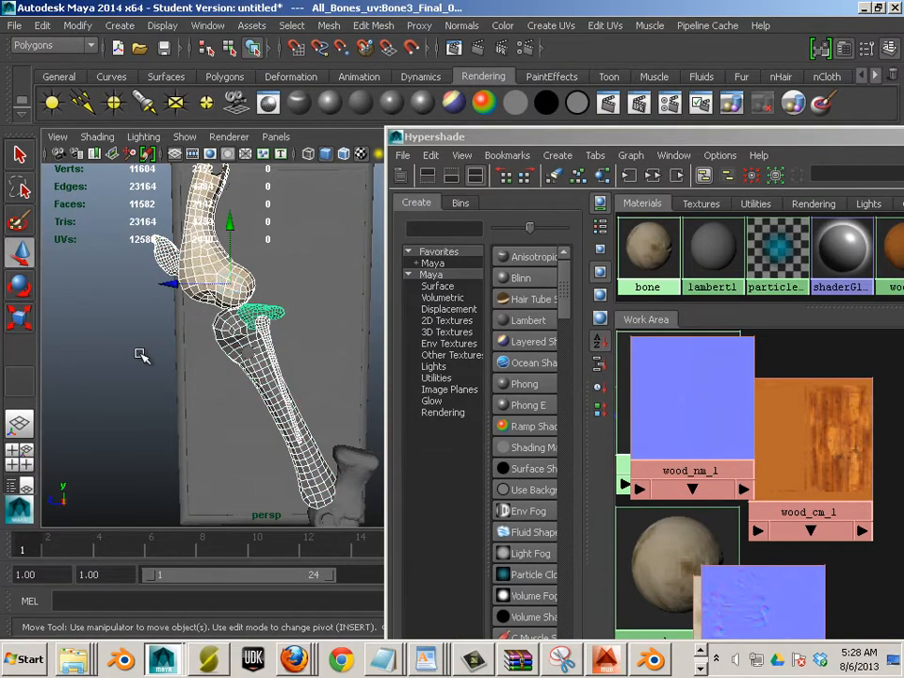
pyautogui.moveTo(141, 355); pyautogui.dragTo(43, 378)
pyautogui.click(243, 396)
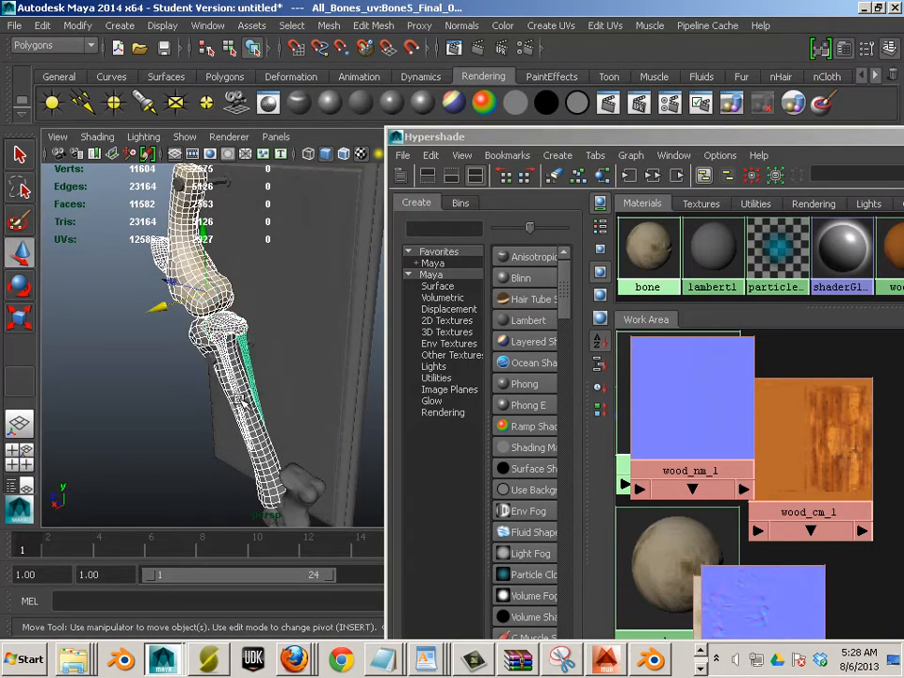
pyautogui.moveTo(278, 410); pyautogui.dragTo(278, 379)
pyautogui.click(273, 431)
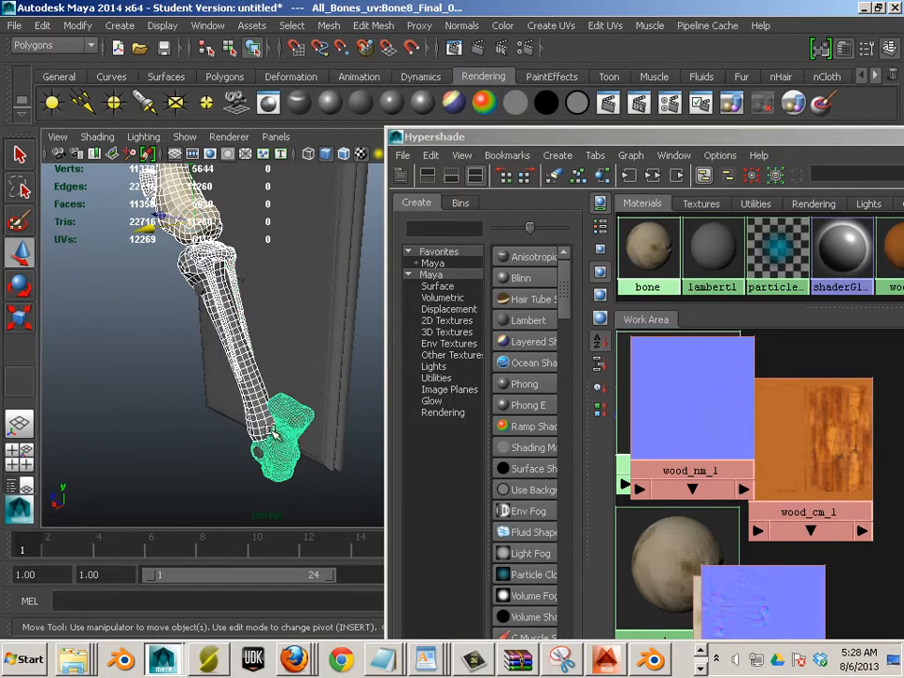
pyautogui.moveTo(179, 365); pyautogui.dragTo(180, 420)
pyautogui.moveTo(135, 359); pyautogui.dragTo(203, 331)
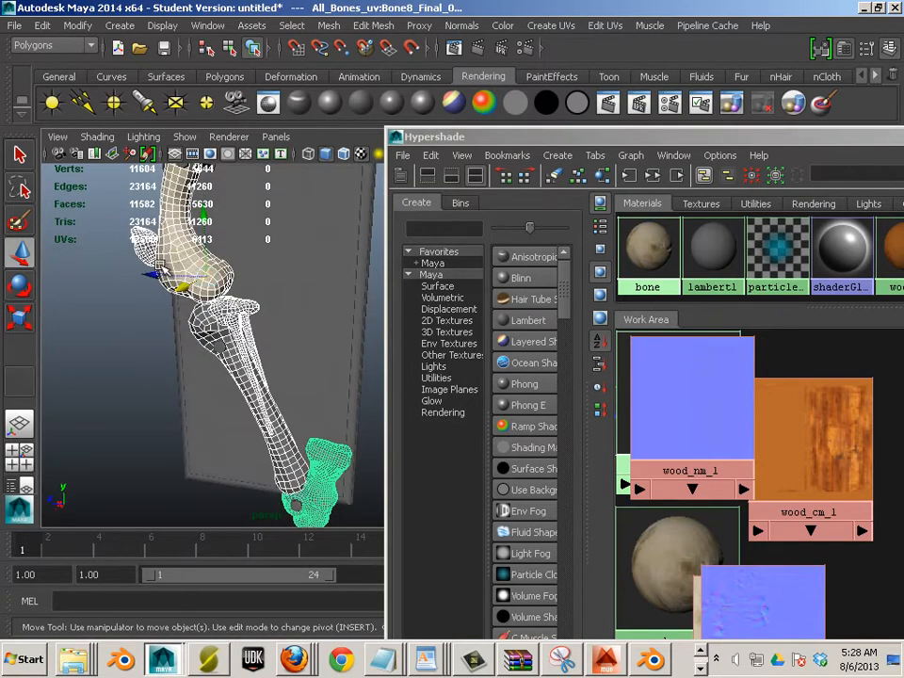
pyautogui.moveTo(212, 273); pyautogui.dragTo(215, 334)
pyautogui.click(329, 25)
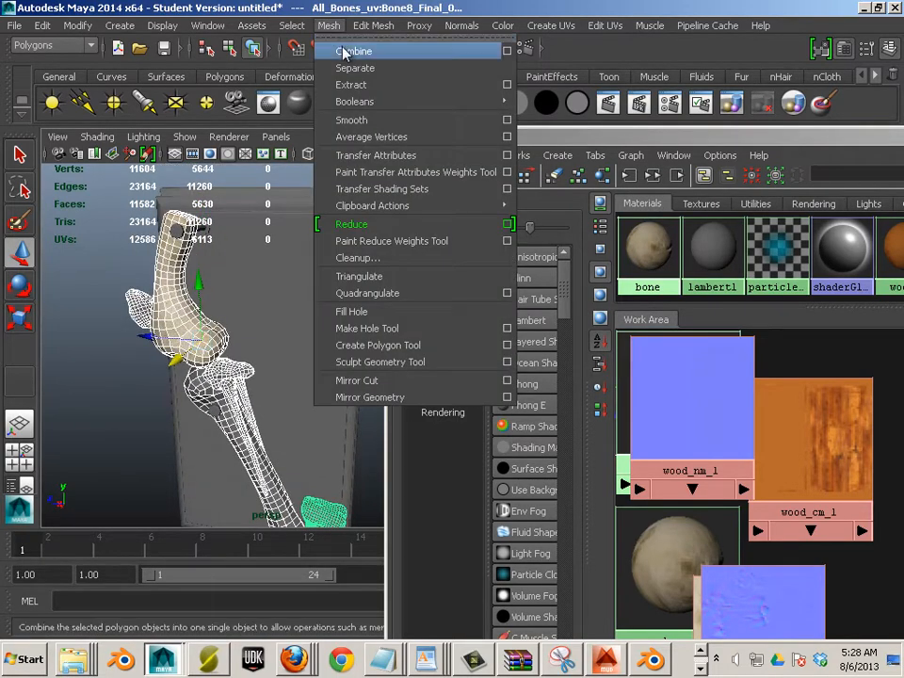
# Combine the selected bones into one mesh and apply the bone material to it
pyautogui.click(305, 293)
pyautogui.click(116, 332)
pyautogui.moveTo(172, 326); pyautogui.dragTo(169, 289)
pyautogui.click(170, 293)
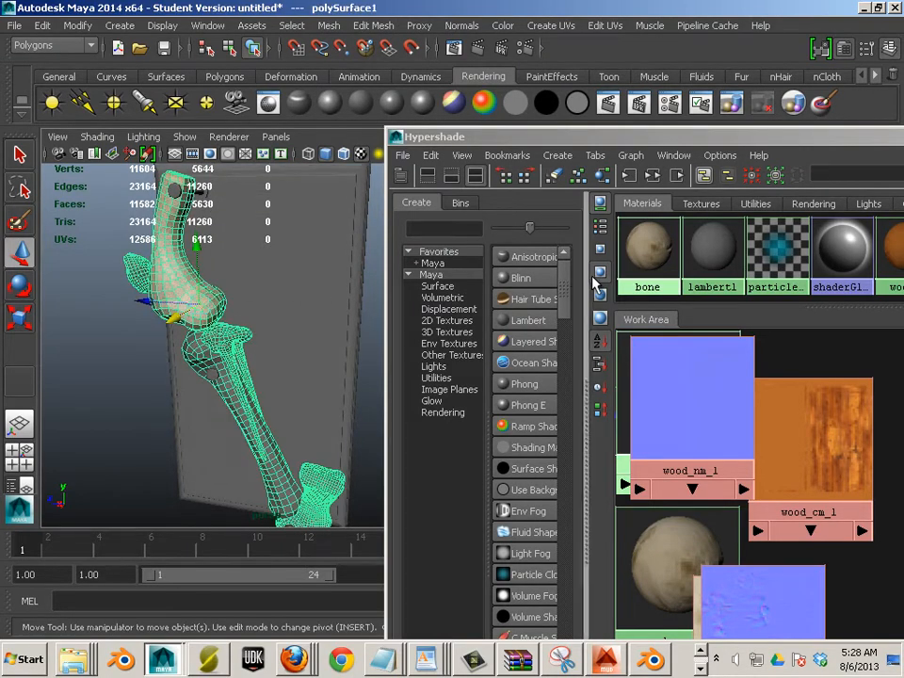
pyautogui.moveTo(648, 262); pyautogui.dragTo(190, 296)
pyautogui.click(125, 411)
pyautogui.moveTo(125, 408); pyautogui.dragTo(218, 362)
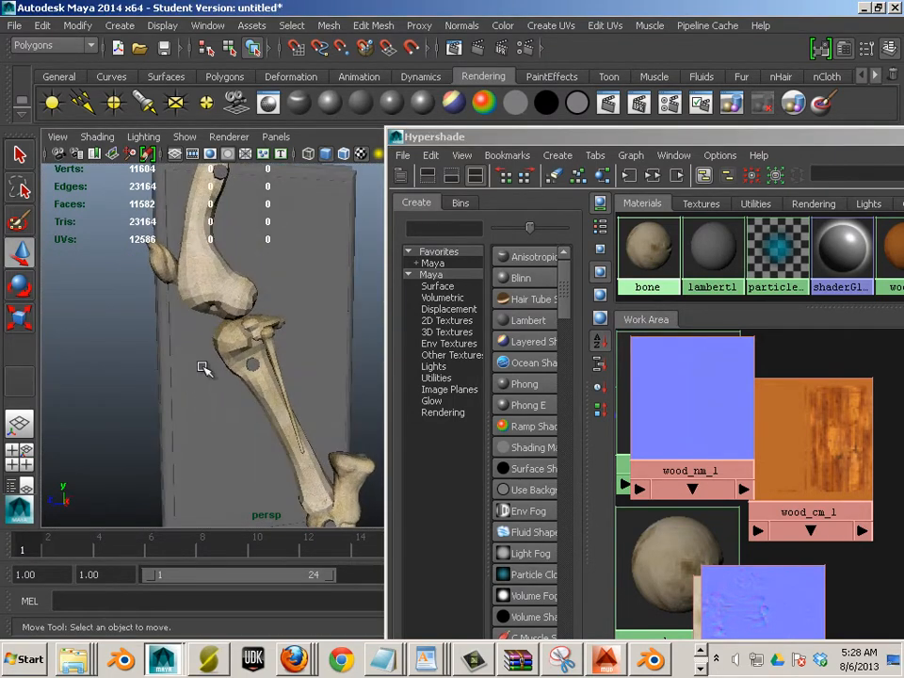
# Apply Soften Edge to the combined bone mesh and clear the selection
pyautogui.click(226, 345)
pyautogui.click(462, 25)
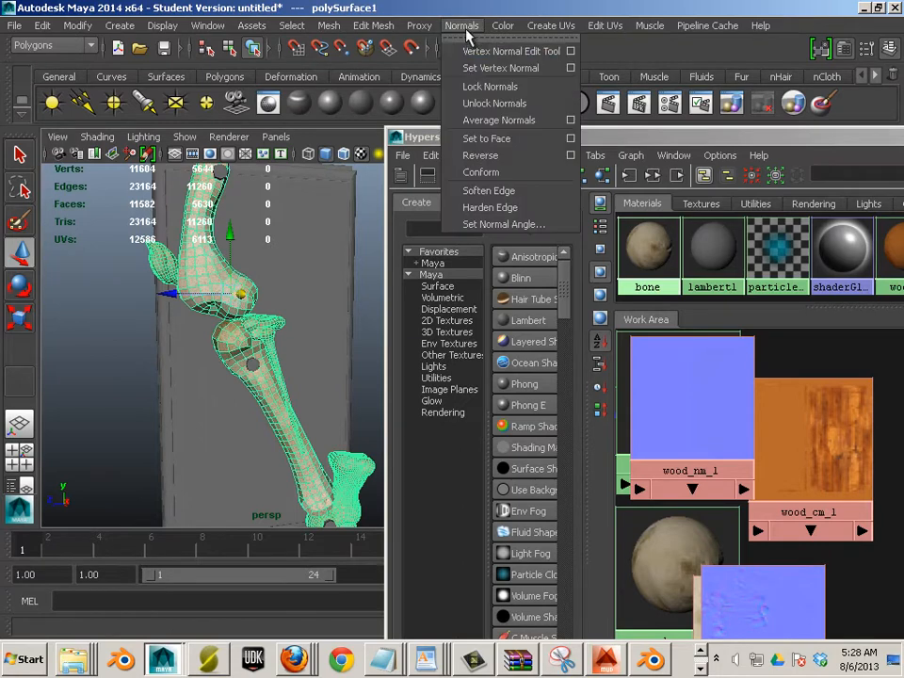
pyautogui.click(496, 193)
pyautogui.click(112, 355)
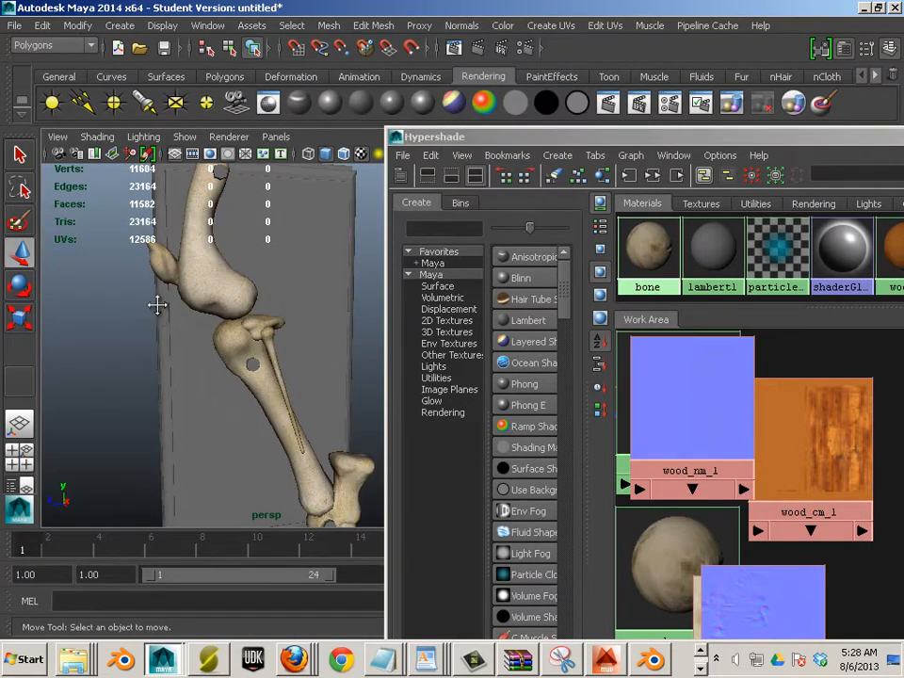
pyautogui.moveTo(158, 304)
pyautogui.mouseDown()
pyautogui.moveTo(119, 309)
pyautogui.moveTo(152, 325)
pyautogui.moveTo(194, 325)
pyautogui.moveTo(254, 357)
pyautogui.moveTo(181, 339)
pyautogui.moveTo(134, 318)
pyautogui.moveTo(141, 312)
pyautogui.mouseUp()
pyautogui.scroll(5, 153, 322)
pyautogui.scroll(-6, 252, 354)
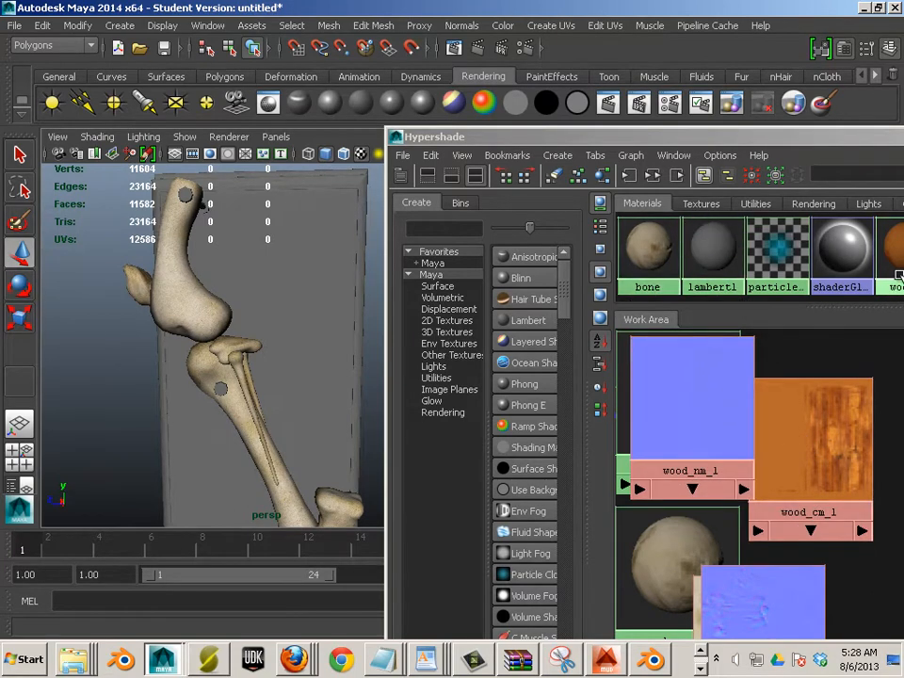
# Drag the wood1 material onto the board and switch the viewport to High Quality Rendering
pyautogui.moveTo(660, 265); pyautogui.dragTo(292, 270)
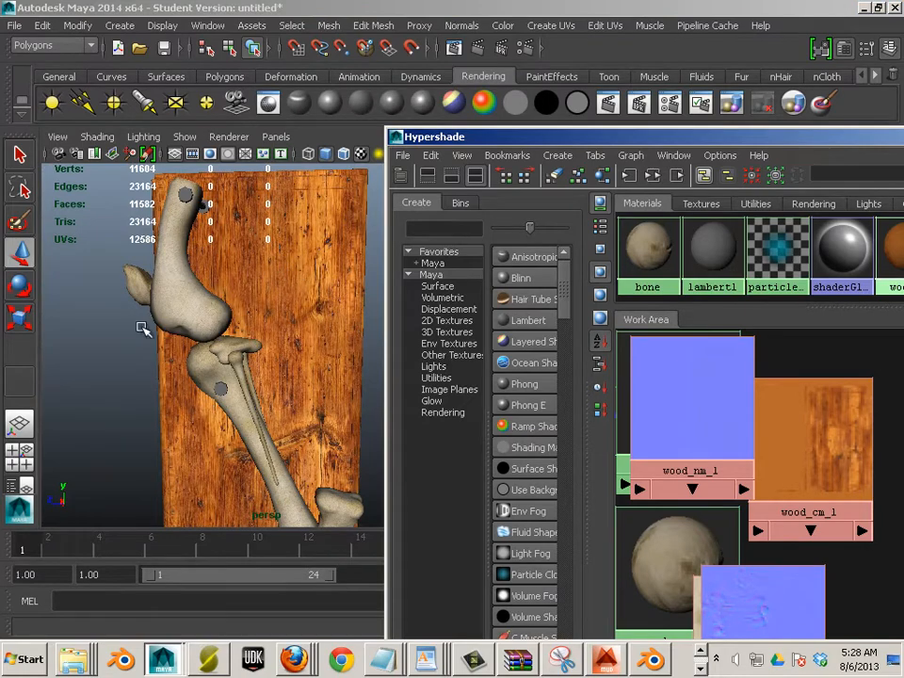
pyautogui.moveTo(432, 143); pyautogui.dragTo(769, 236)
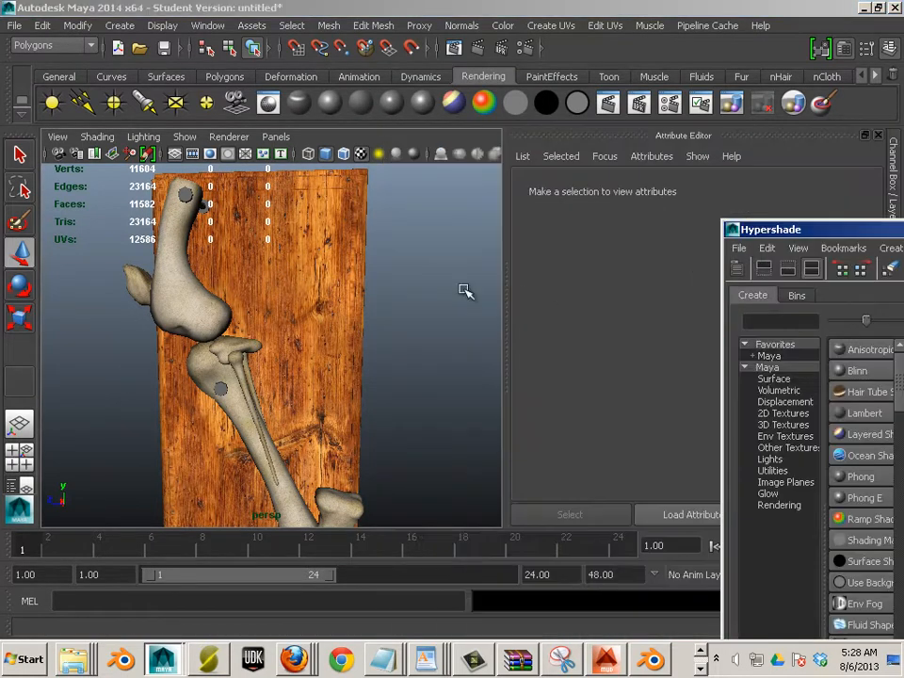
pyautogui.moveTo(389, 303); pyautogui.dragTo(349, 325)
pyautogui.keyDown('alt'); pyautogui.moveTo(268, 354); pyautogui.dragTo(317, 329); pyautogui.keyUp('alt')
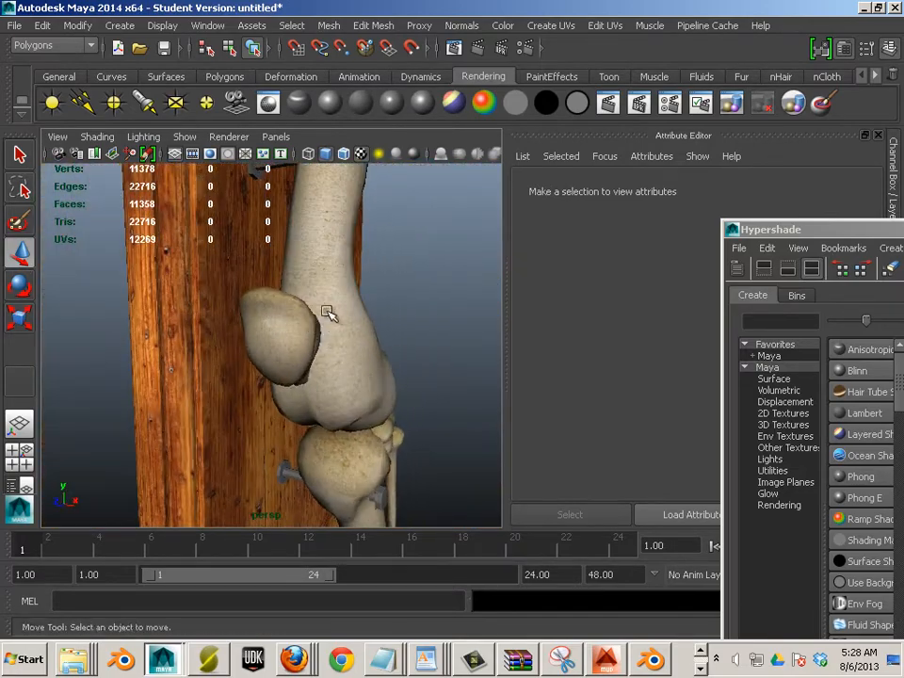
pyautogui.click(229, 137)
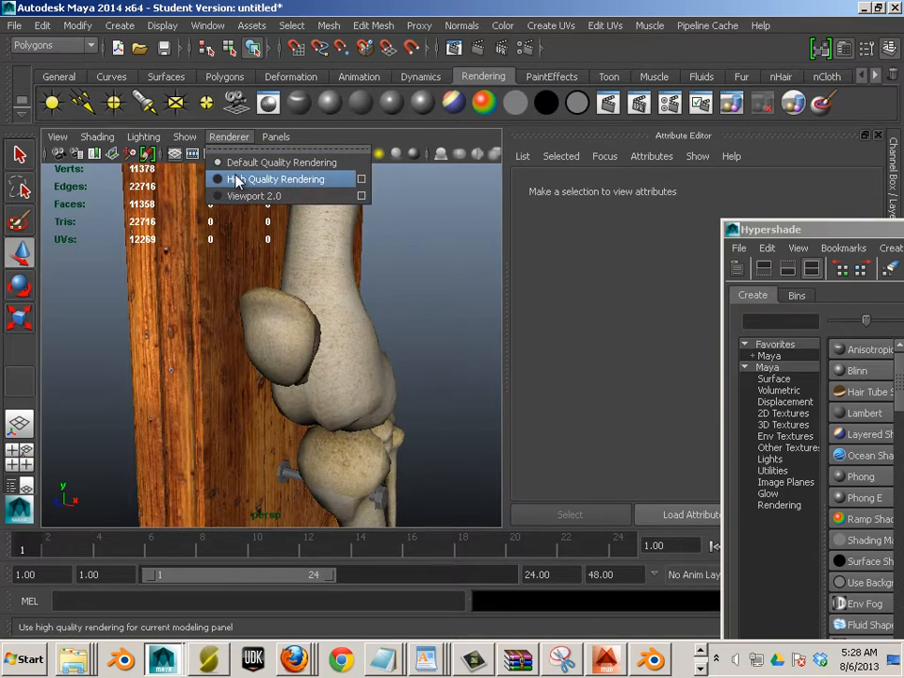
pyautogui.click(237, 178)
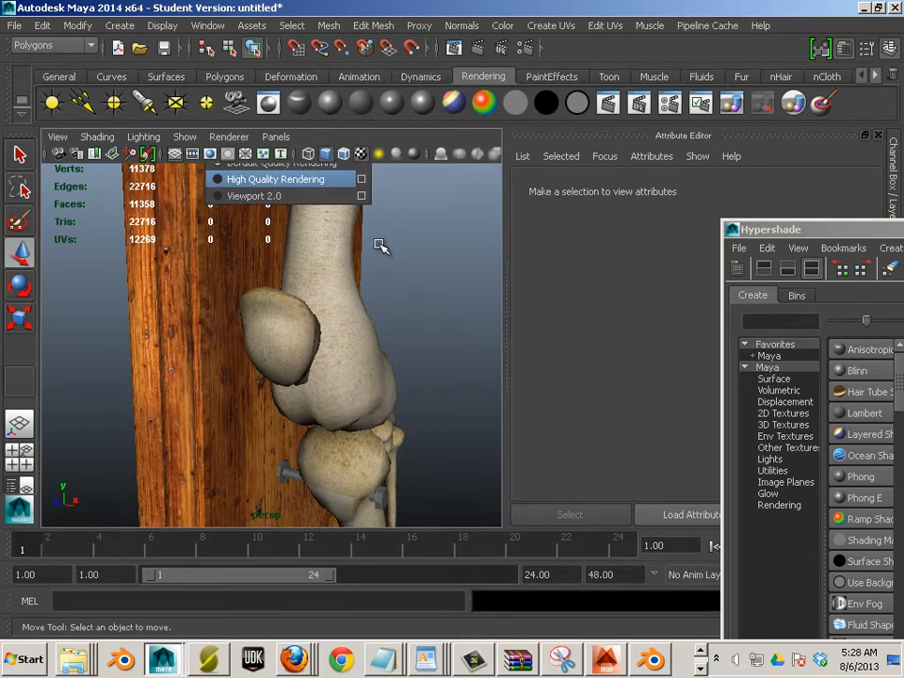
pyautogui.keyDown('alt'); pyautogui.moveTo(446, 256); pyautogui.dragTo(258, 261); pyautogui.keyUp('alt')
pyautogui.keyDown('alt'); pyautogui.moveTo(366, 282); pyautogui.dragTo(386, 256); pyautogui.keyUp('alt')
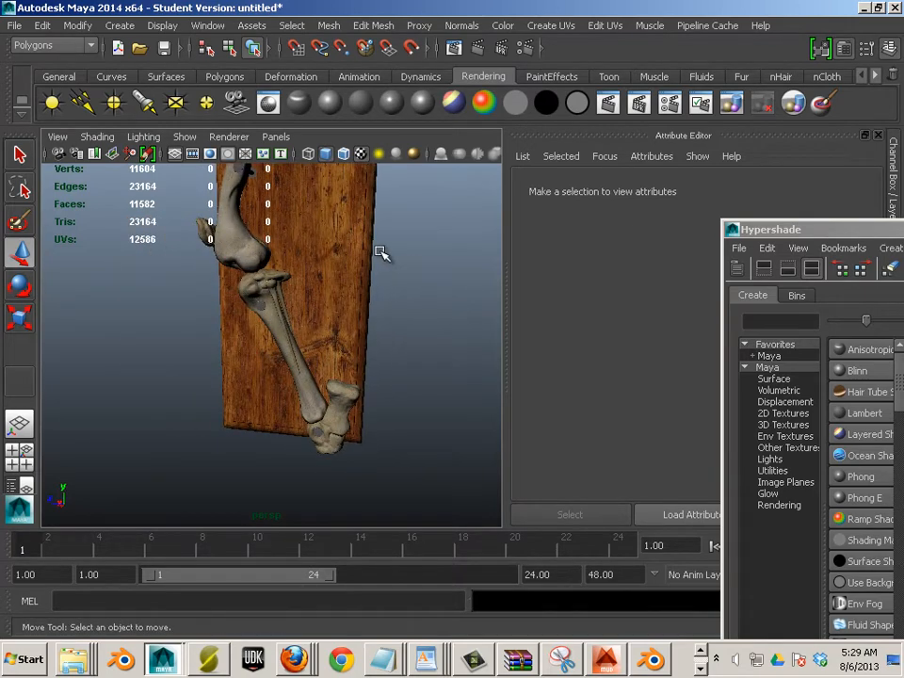
pyautogui.keyDown('alt'); pyautogui.moveTo(313, 202); pyautogui.dragTo(296, 299); pyautogui.keyUp('alt')
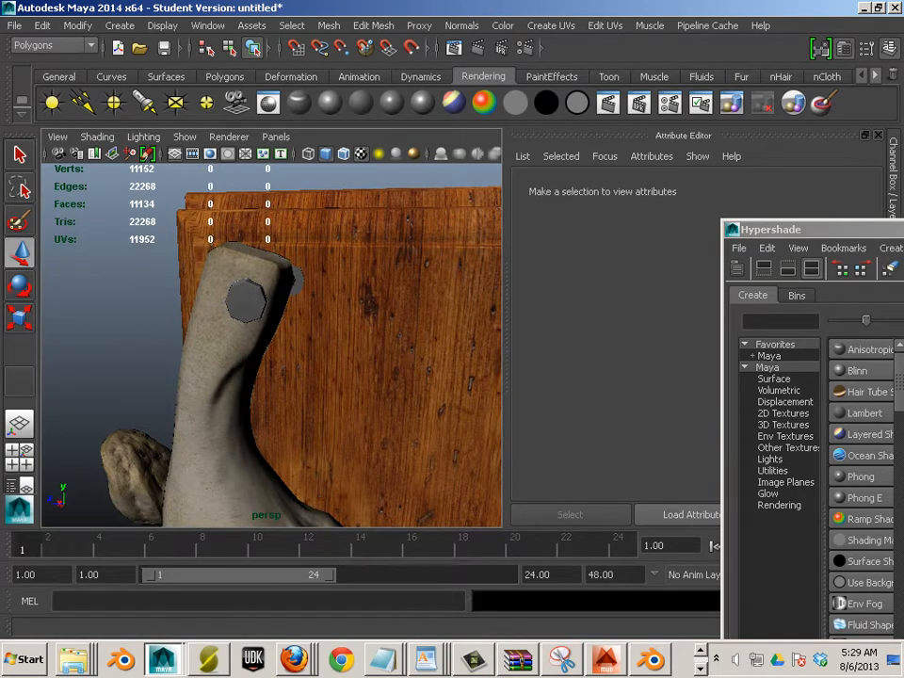
pyautogui.click(279, 327)
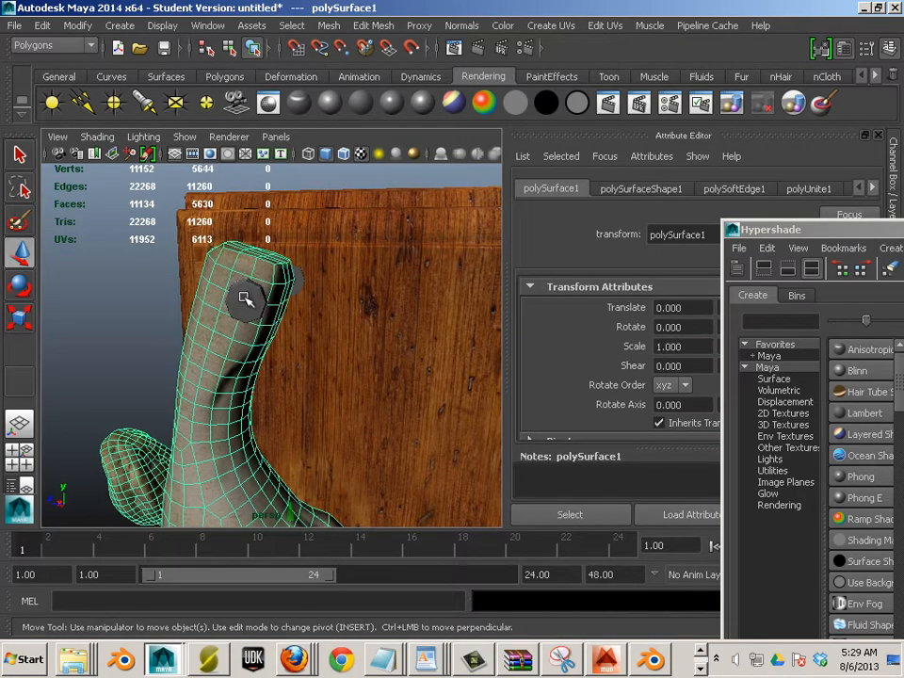
pyautogui.click(271, 306)
pyautogui.keyDown('alt'); pyautogui.moveTo(300, 316); pyautogui.dragTo(218, 316); pyautogui.keyUp('alt')
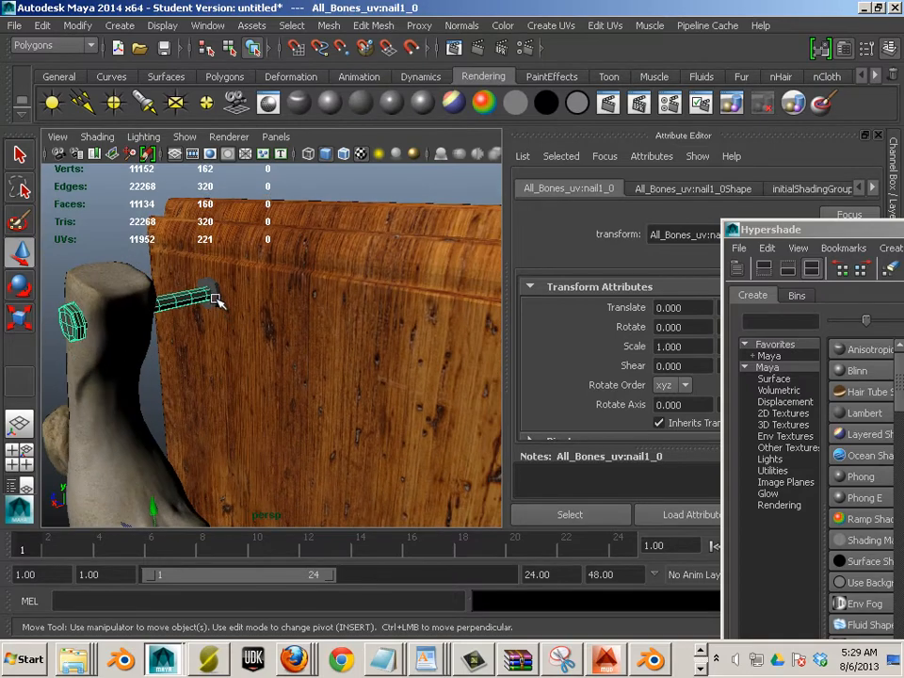
pyautogui.click(215, 300)
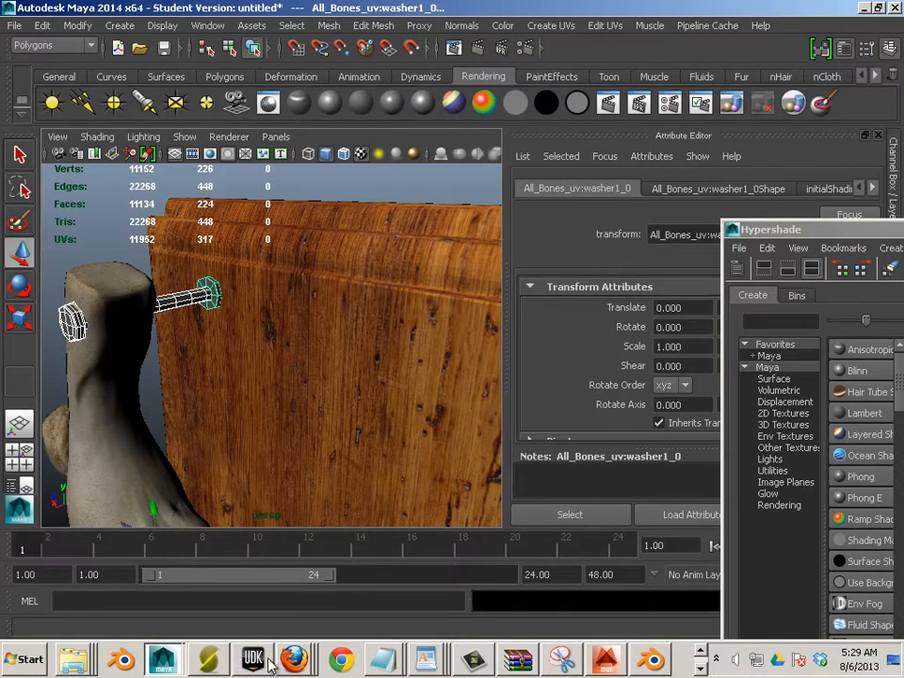
pyautogui.click(702, 668)
# Bring Photoshop forward and show the bone1_occ.png document zoomed in
pyautogui.click(64, 663)
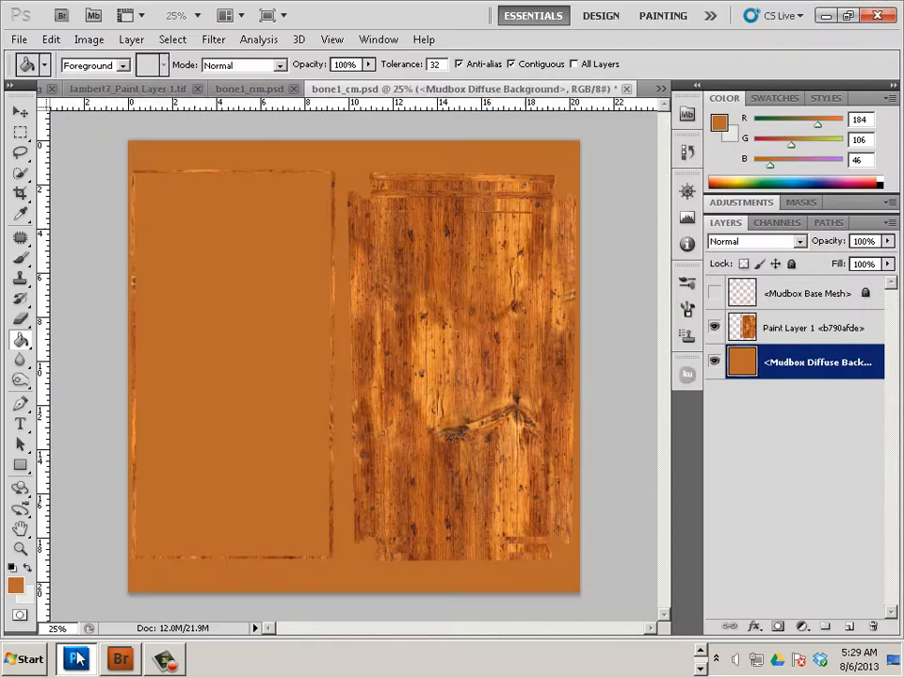
pyautogui.click(242, 91)
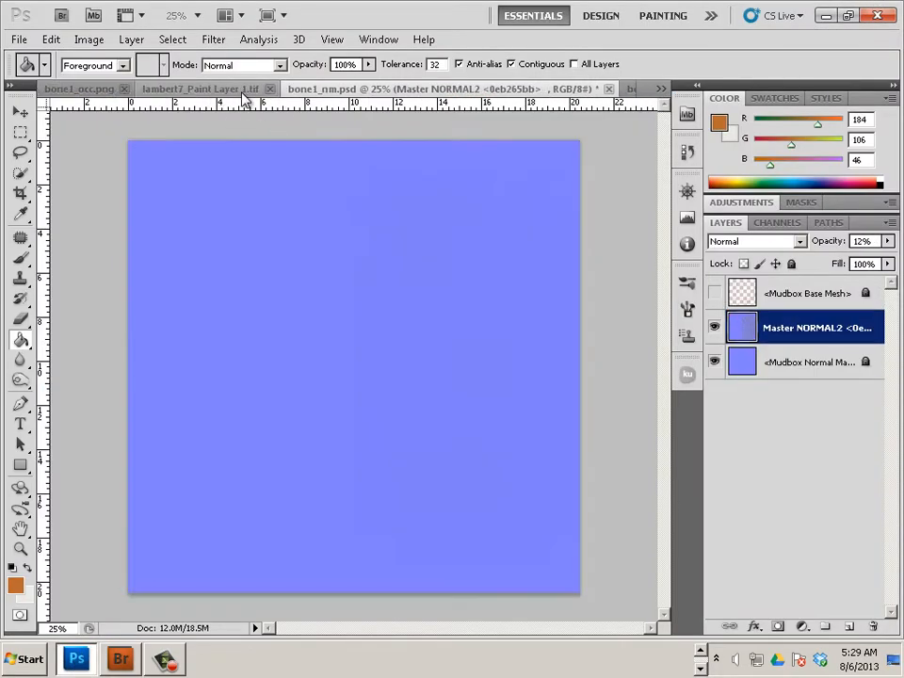
pyautogui.click(87, 89)
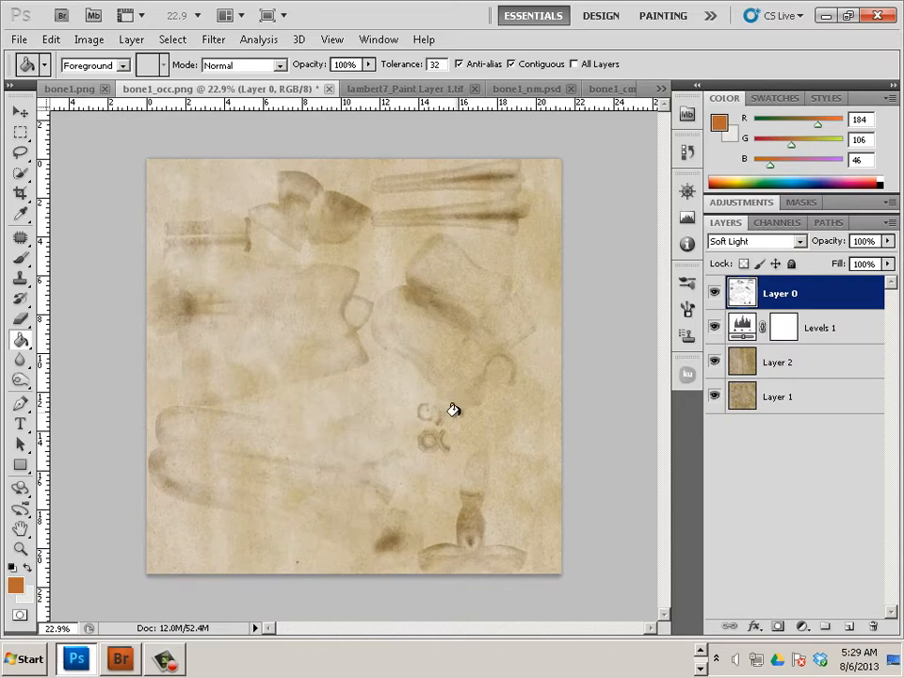
pyautogui.scroll(5, 459, 438)
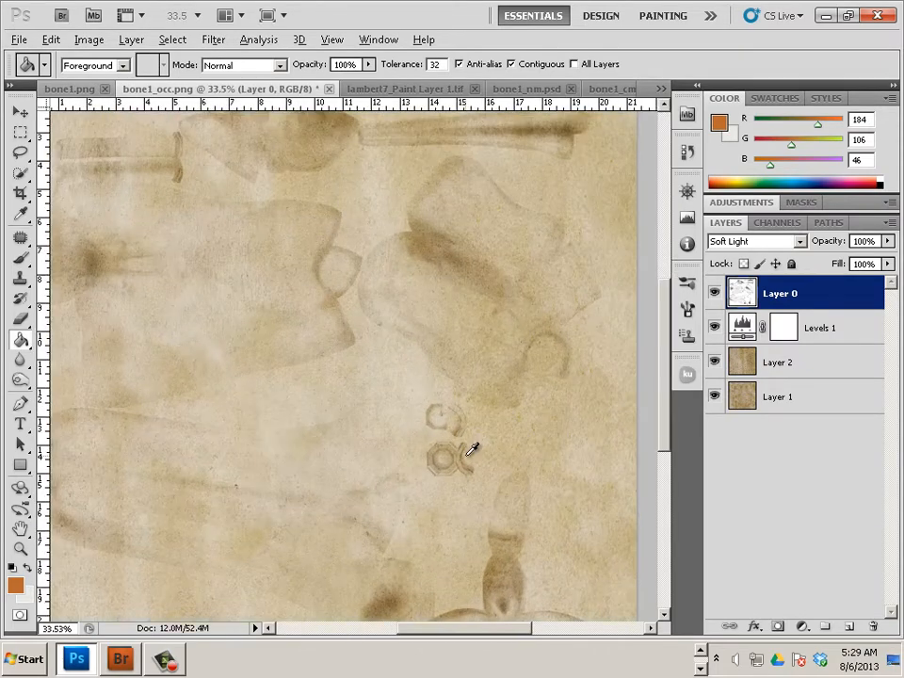
pyautogui.scroll(1, 471, 448)
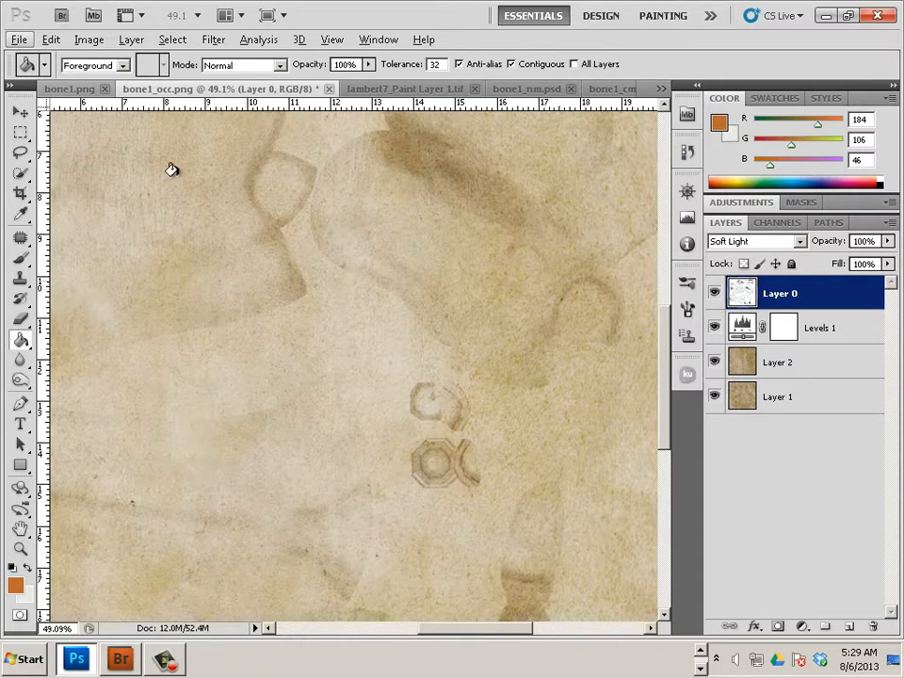
pyautogui.click(28, 659)
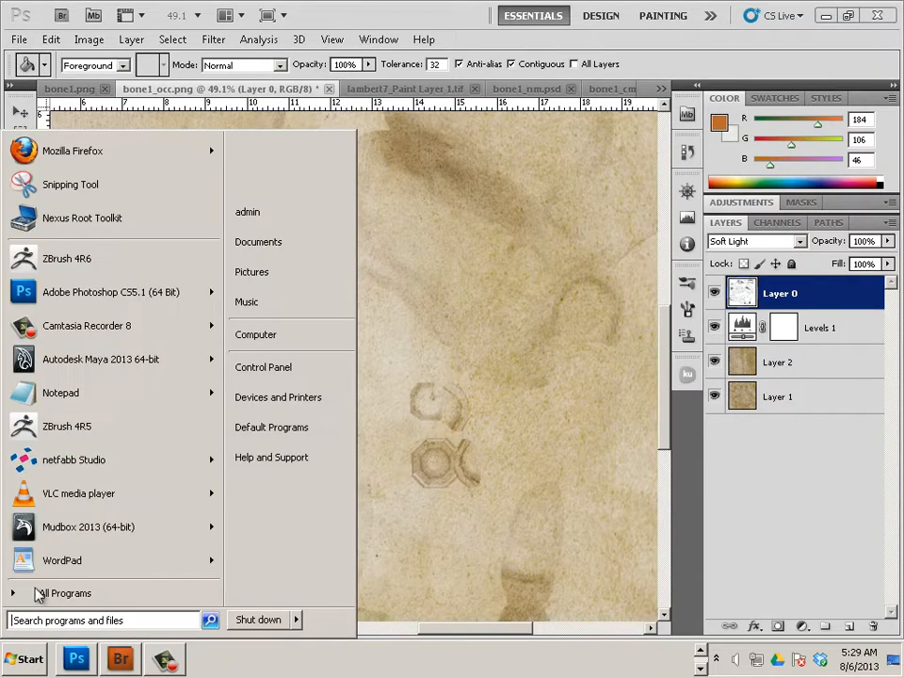
# Search Google Images for 'rust texture' in Firefox
pyautogui.press('Escape')
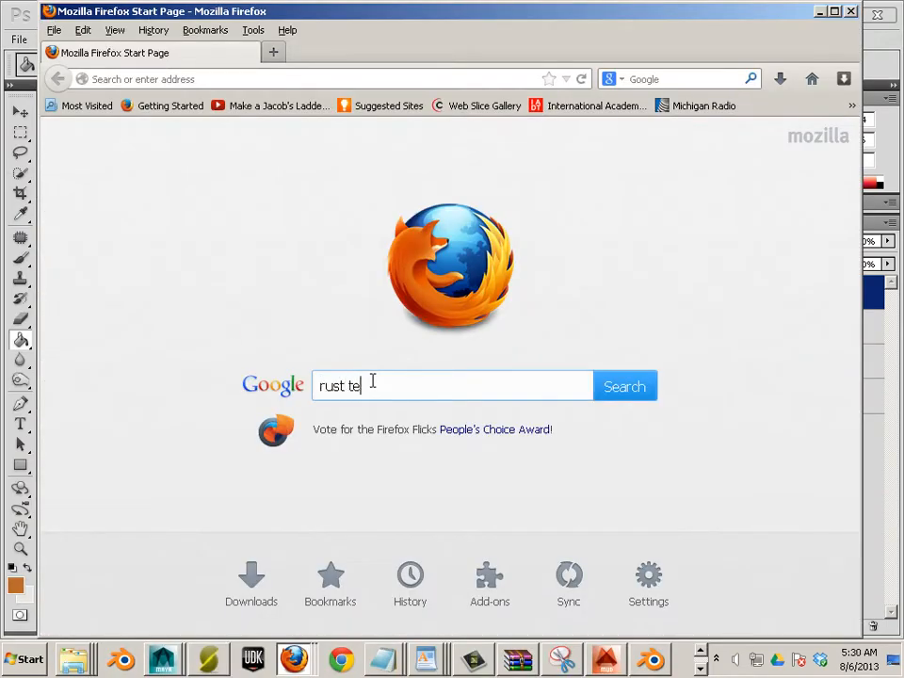
pyautogui.write('e')
pyautogui.press('Return')
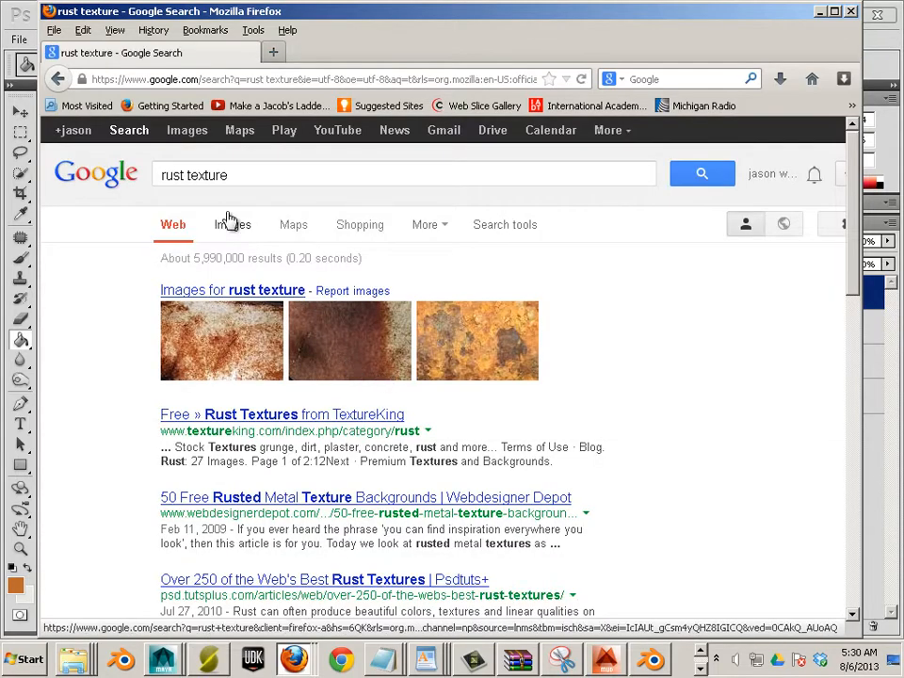
pyautogui.click(231, 222)
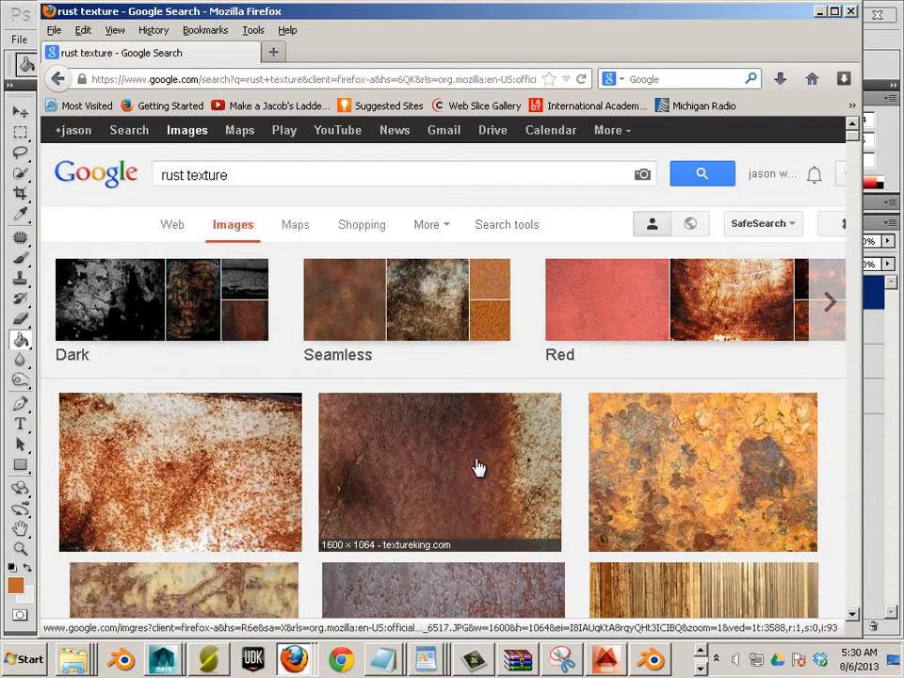
# Open the full-size Rust_Texture_5_by_Falln_Stock.jpg image and copy it to the clipboard
pyautogui.scroll(-5, 476, 460)
pyautogui.scroll(-3, 475, 459)
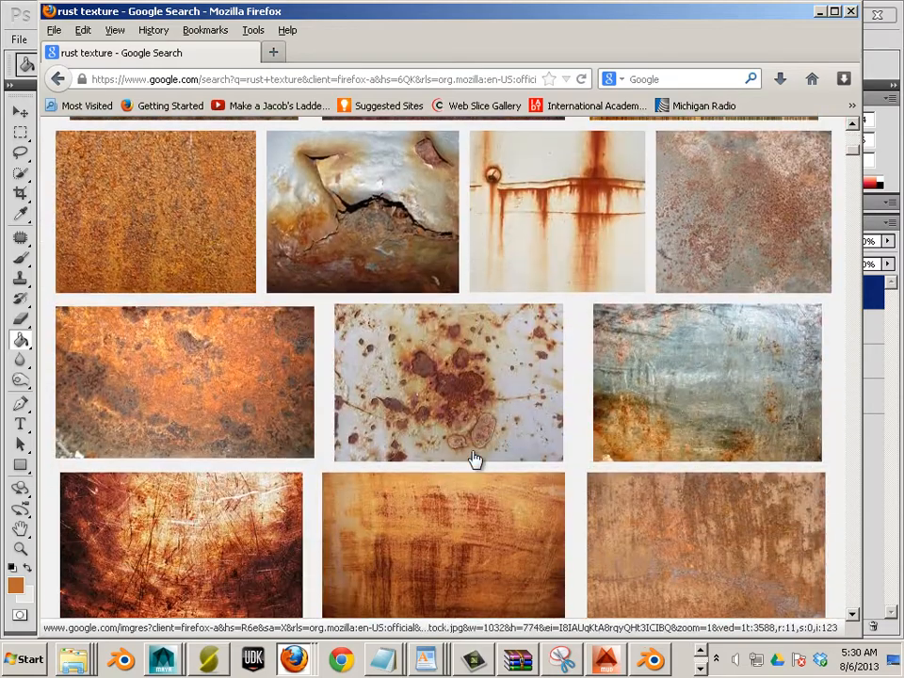
pyautogui.click(263, 390)
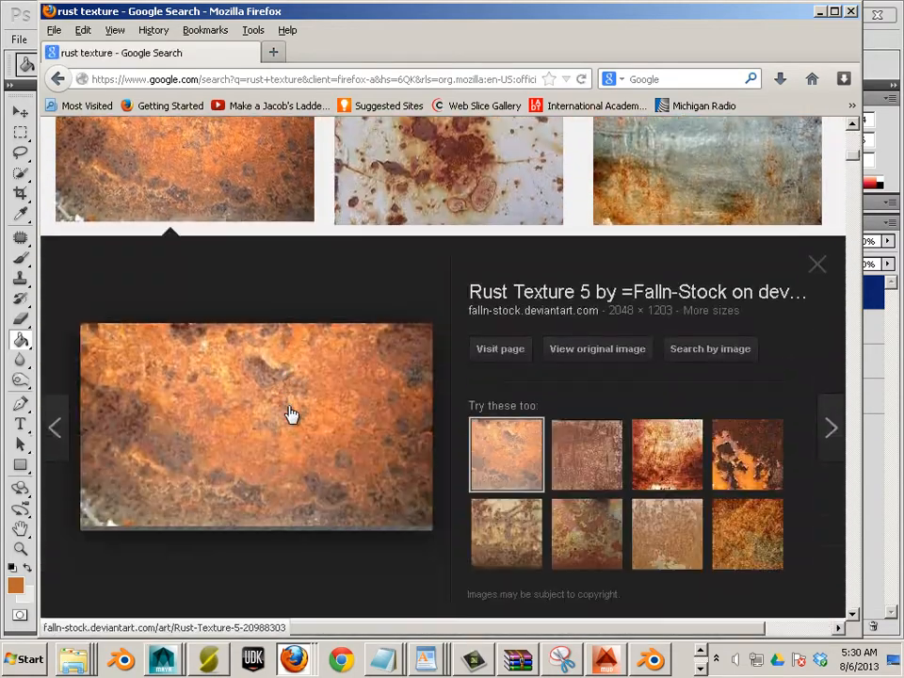
pyautogui.click(549, 363)
pyautogui.rightClick(477, 367)
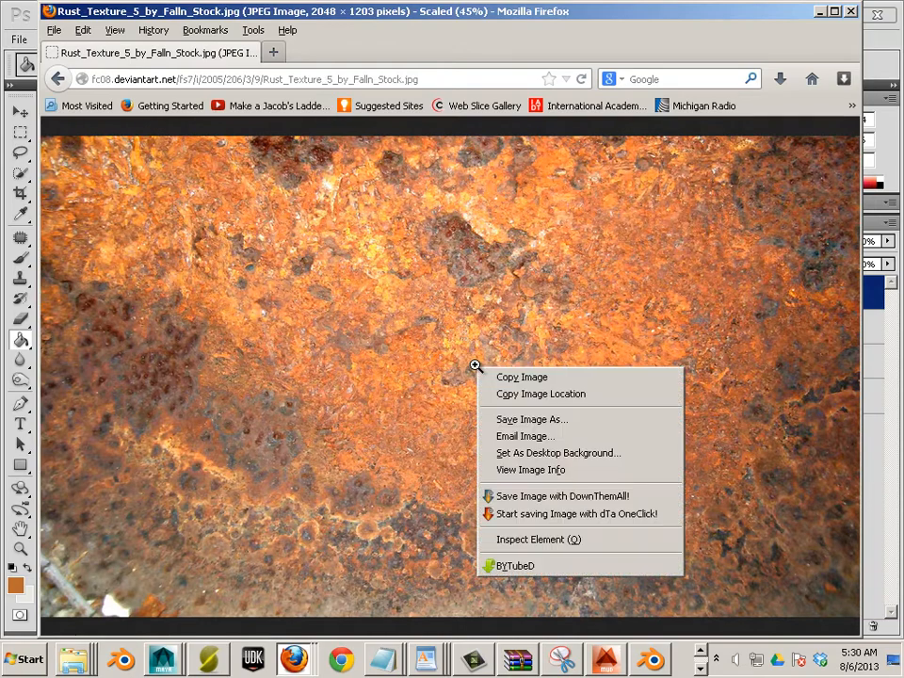
pyautogui.click(502, 379)
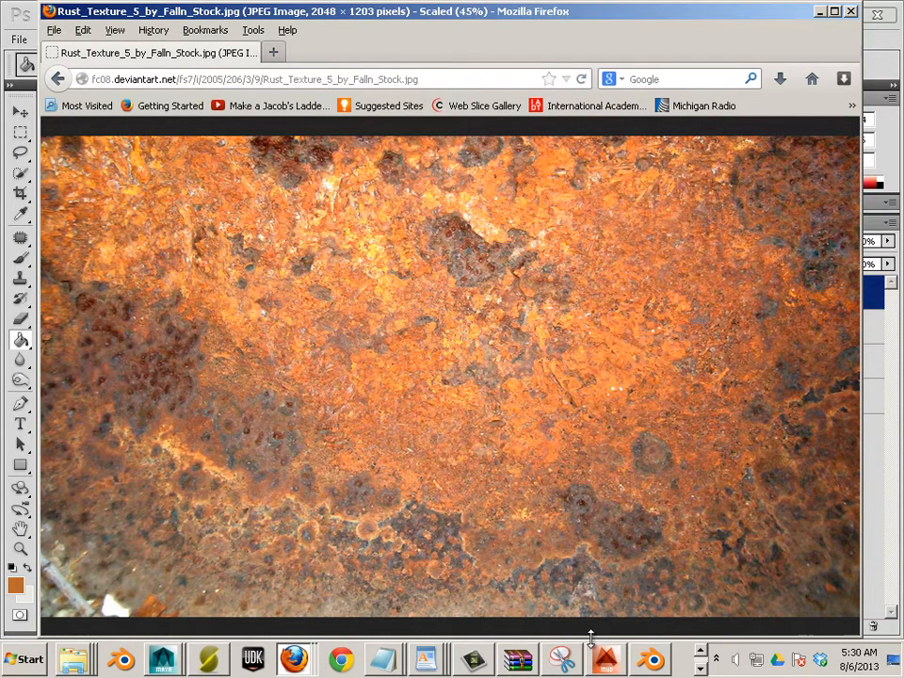
# Paste the rust texture into bone1_occ.png in Photoshop, then undo the paste
pyautogui.click(701, 668)
pyautogui.click(90, 668)
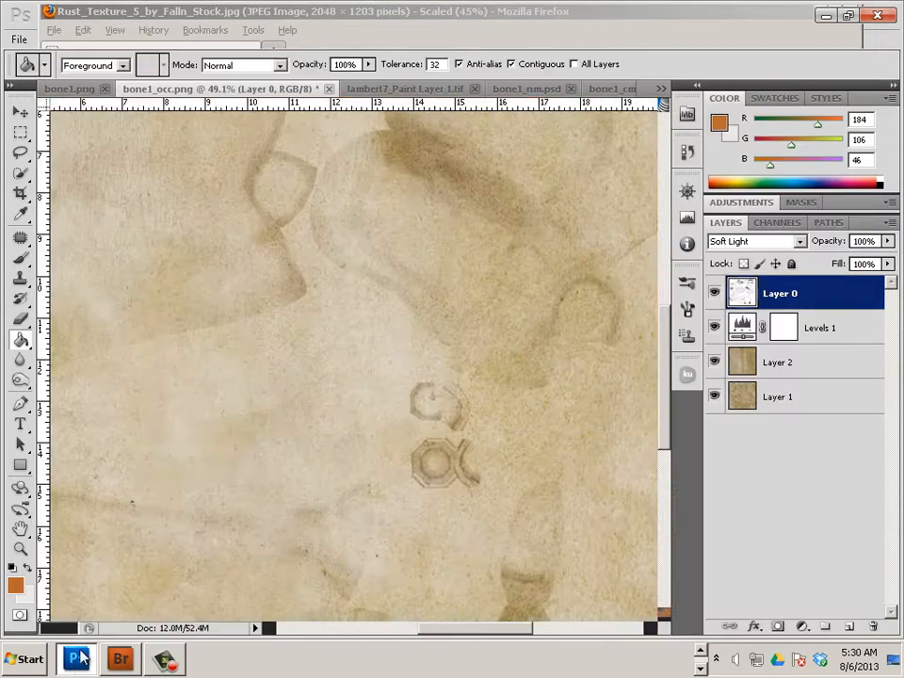
pyautogui.scroll(-4, 264, 307)
pyautogui.scroll(3, 285, 314)
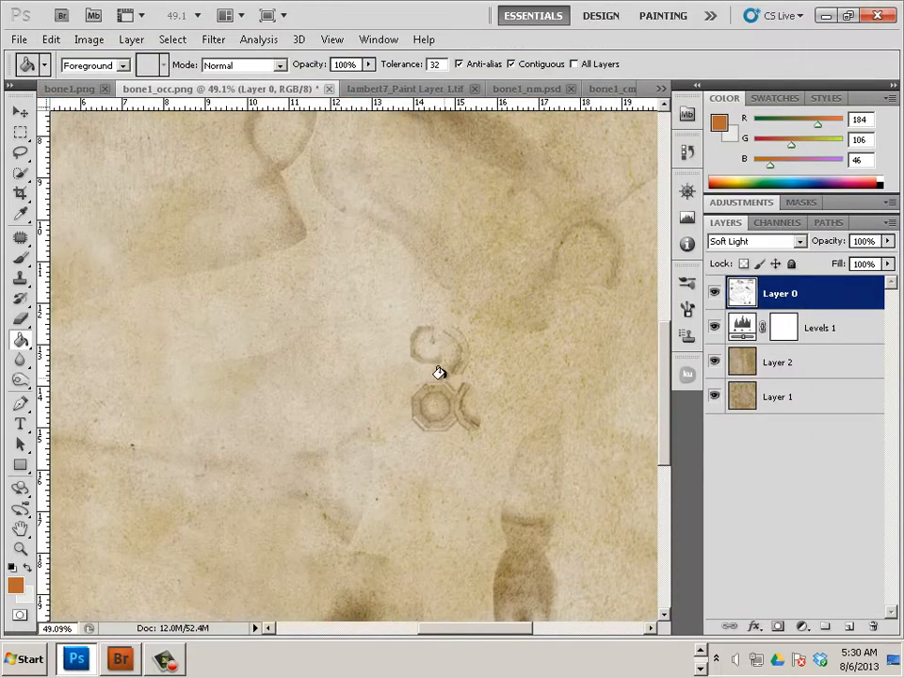
pyautogui.click(54, 39)
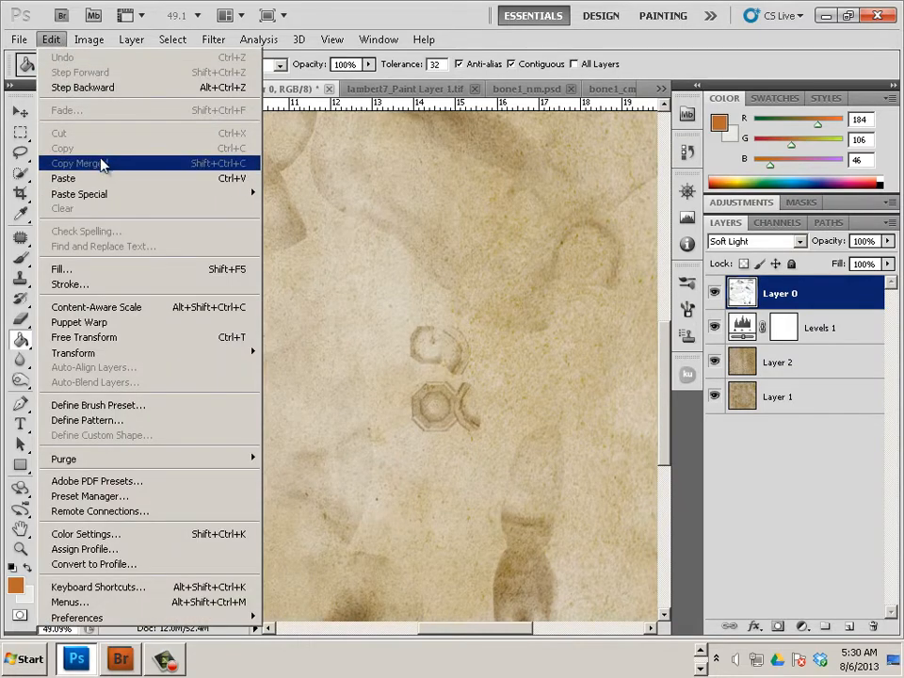
pyautogui.click(98, 179)
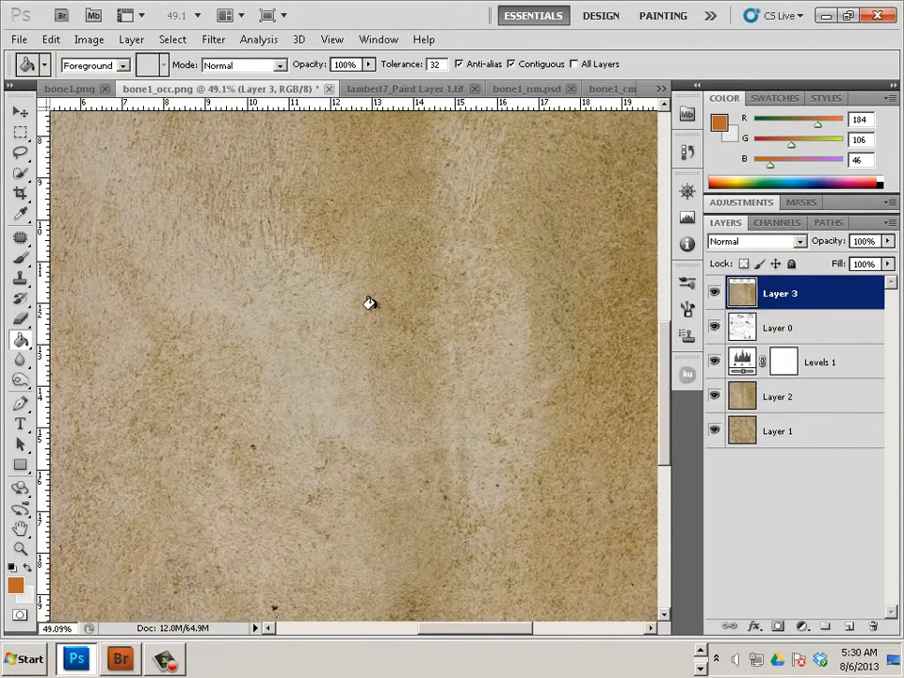
pyautogui.hotkey('ctrl', 'z')
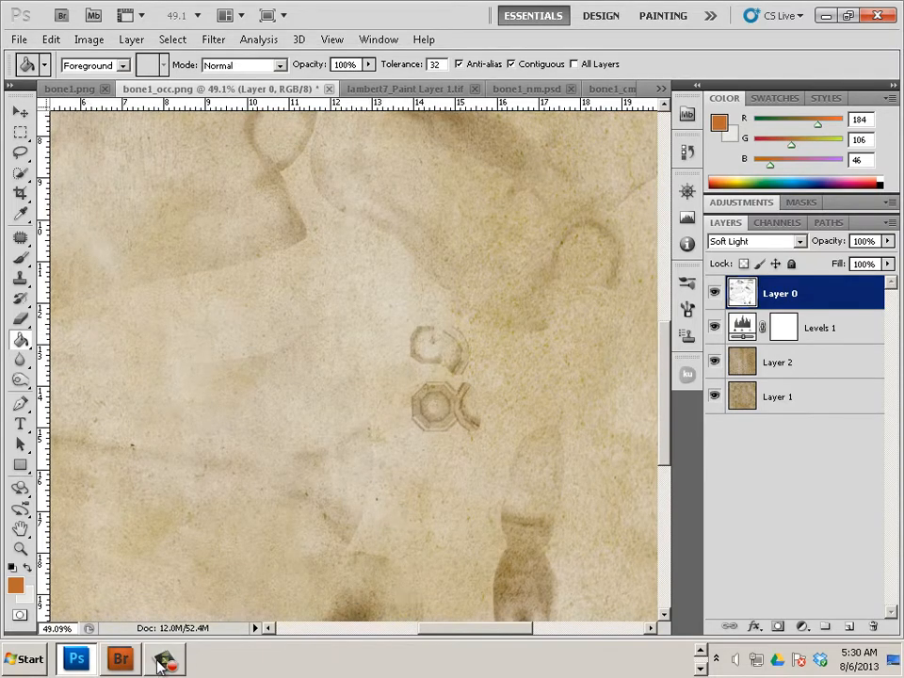
# Recopy the rust image and paste it into bone1_occ.png as Layer 3, then return to Firefox
pyautogui.hotkey('alt', 'Tab')
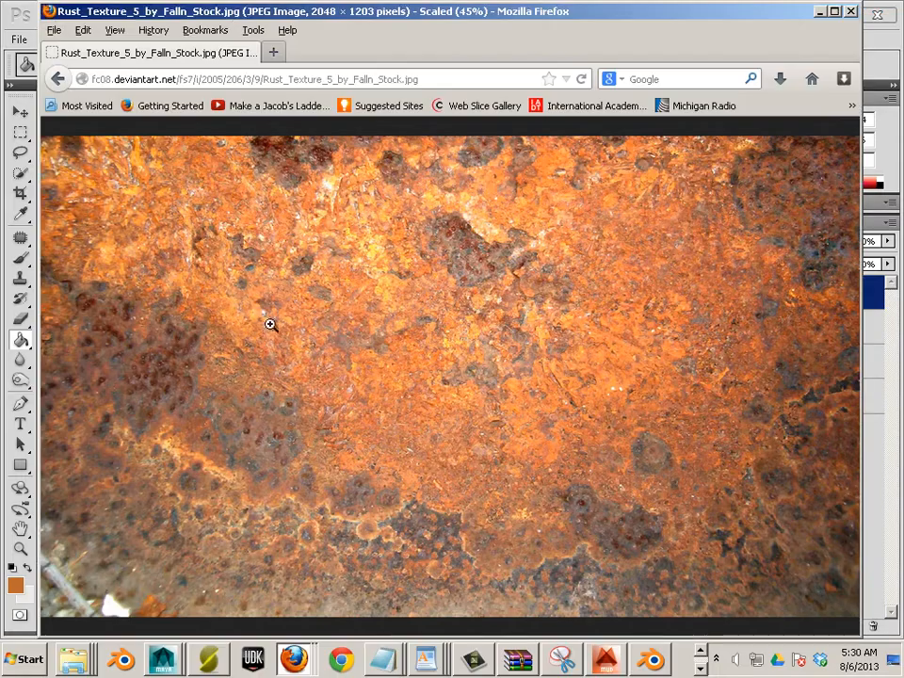
pyautogui.rightClick(280, 330)
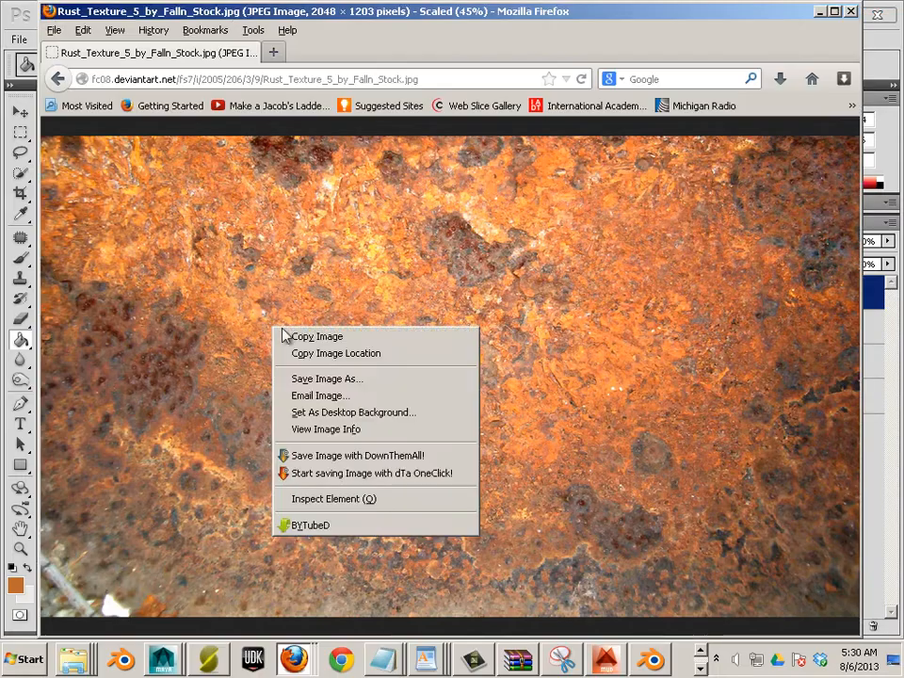
pyautogui.click(289, 337)
pyautogui.hotkey('alt', 'Tab')
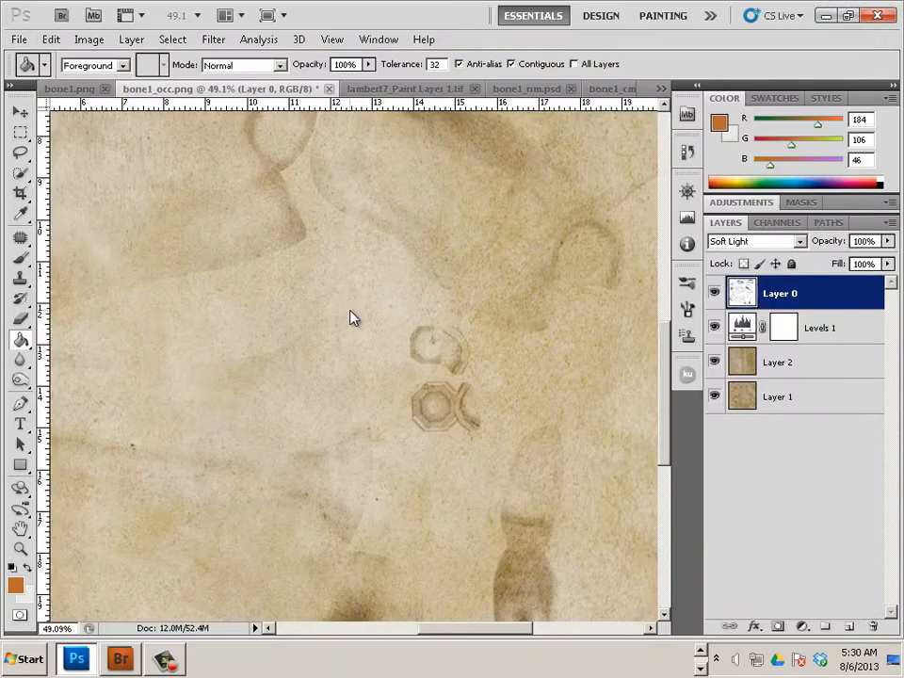
pyautogui.keyDown('shift'); pyautogui.rightClick(349, 317); pyautogui.keyUp('shift')
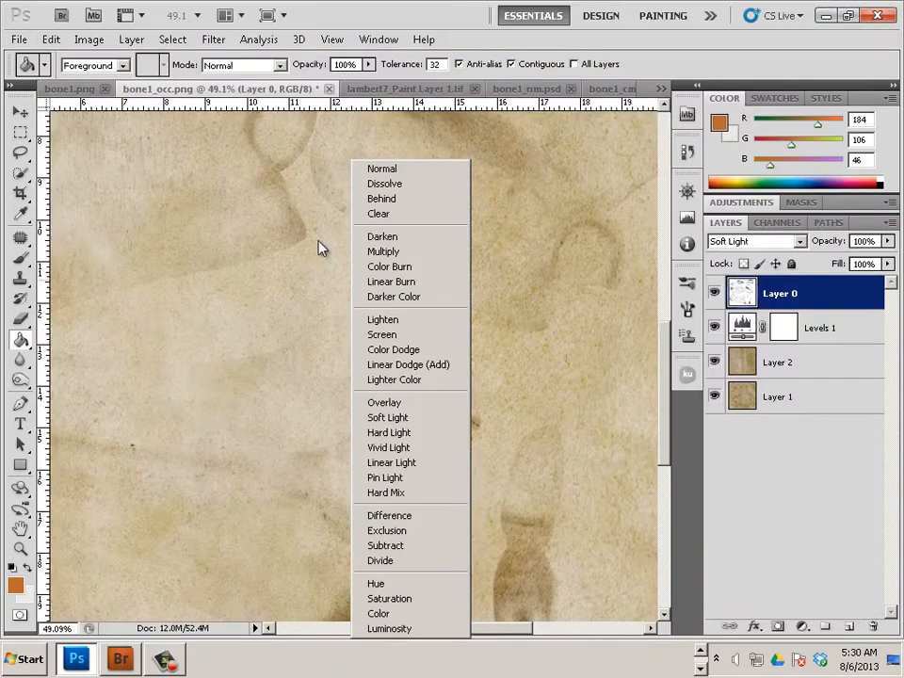
pyautogui.click(44, 39)
pyautogui.click(49, 39)
pyautogui.click(67, 178)
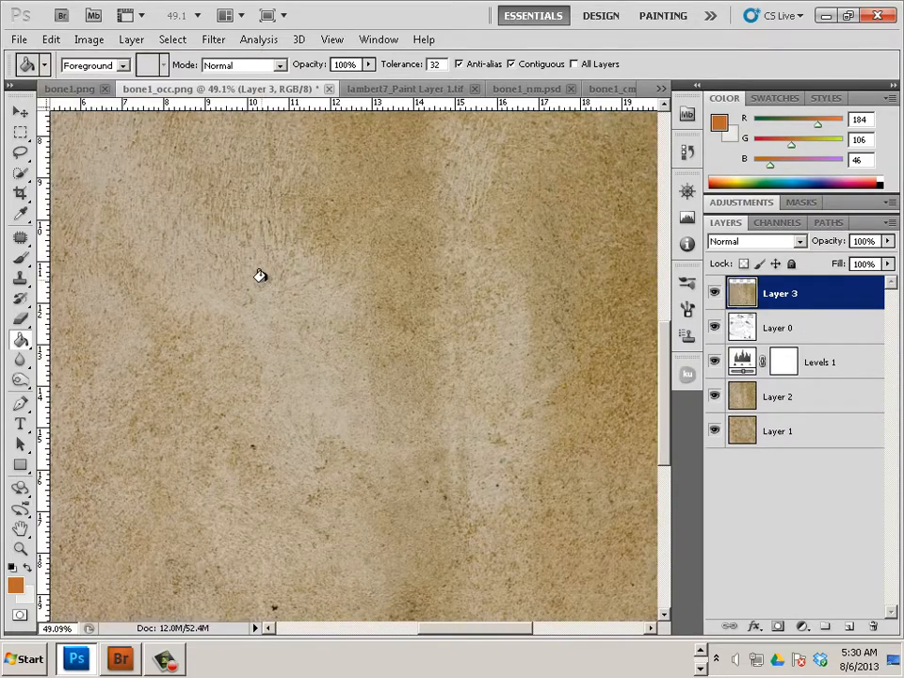
pyautogui.hotkey('alt', 'Tab')
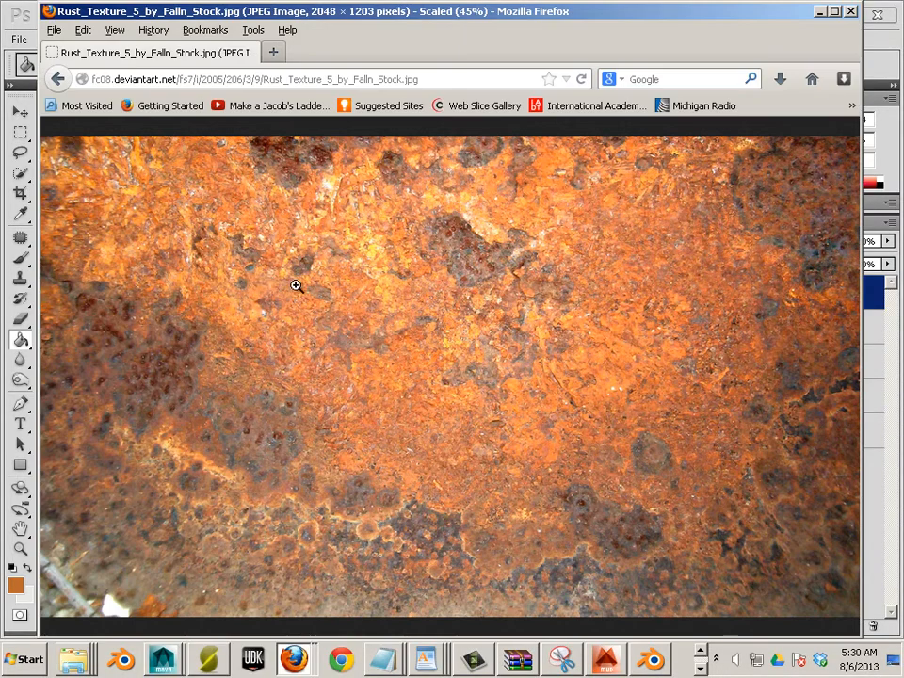
# Save the rust photo to the Desktop as Rust_Texture_5_by_Falln_Stock and return to Photoshop
pyautogui.rightClick(297, 285)
pyautogui.click(346, 340)
pyautogui.click(102, 133)
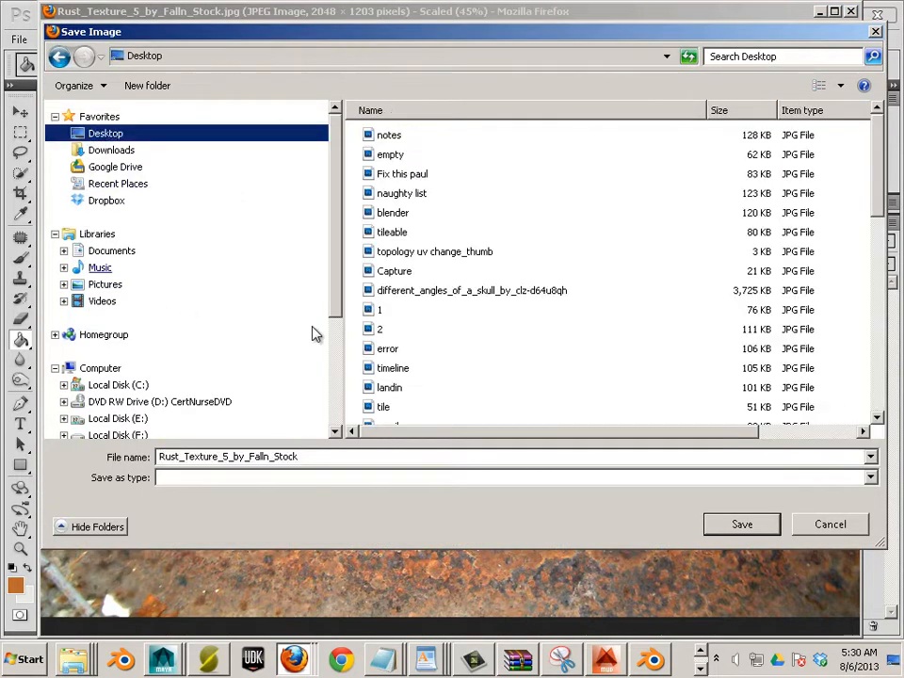
pyautogui.click(730, 525)
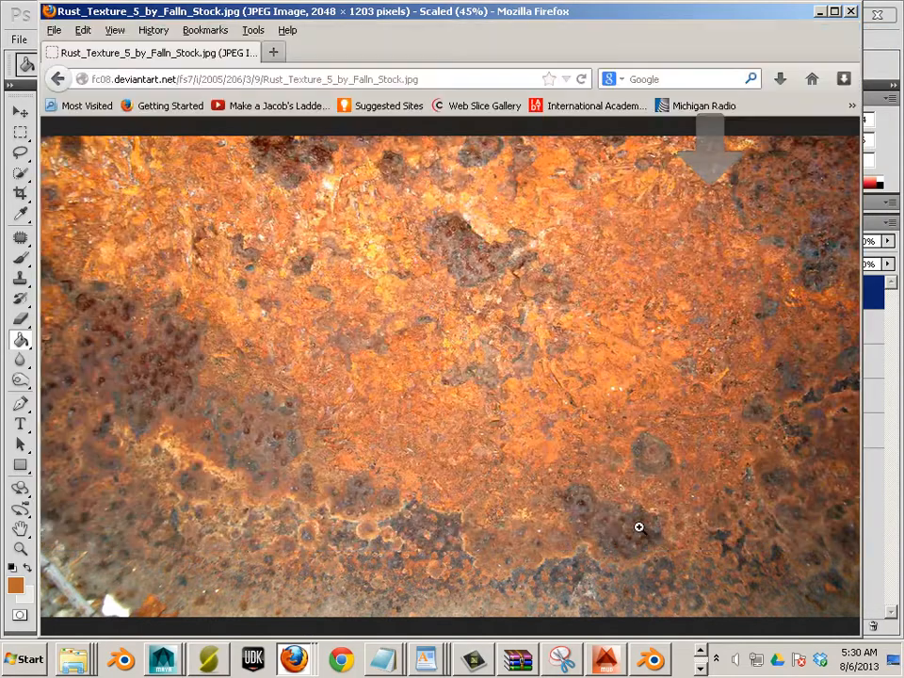
pyautogui.click(699, 667)
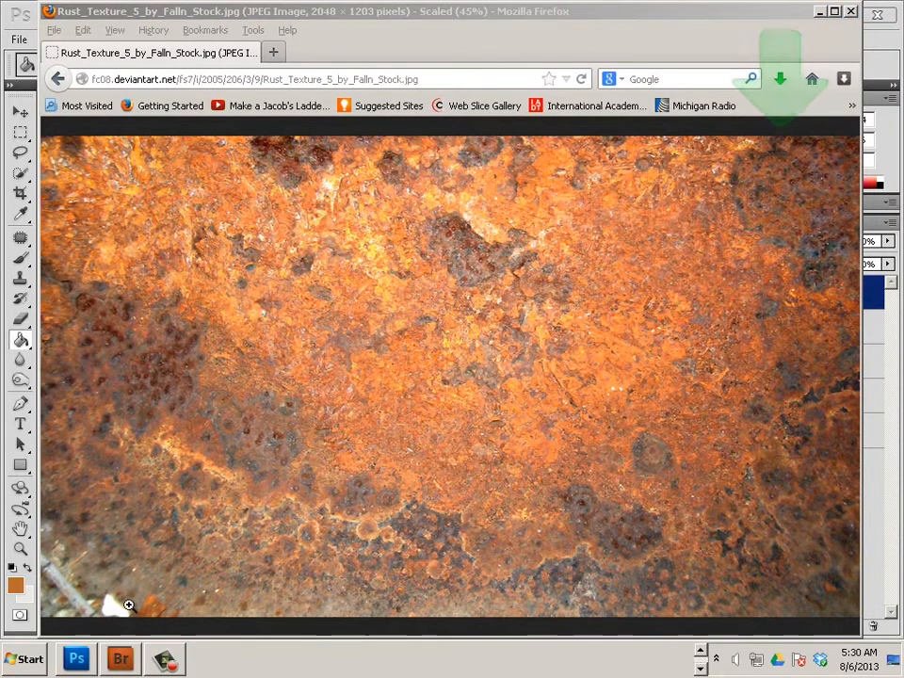
pyautogui.click(92, 652)
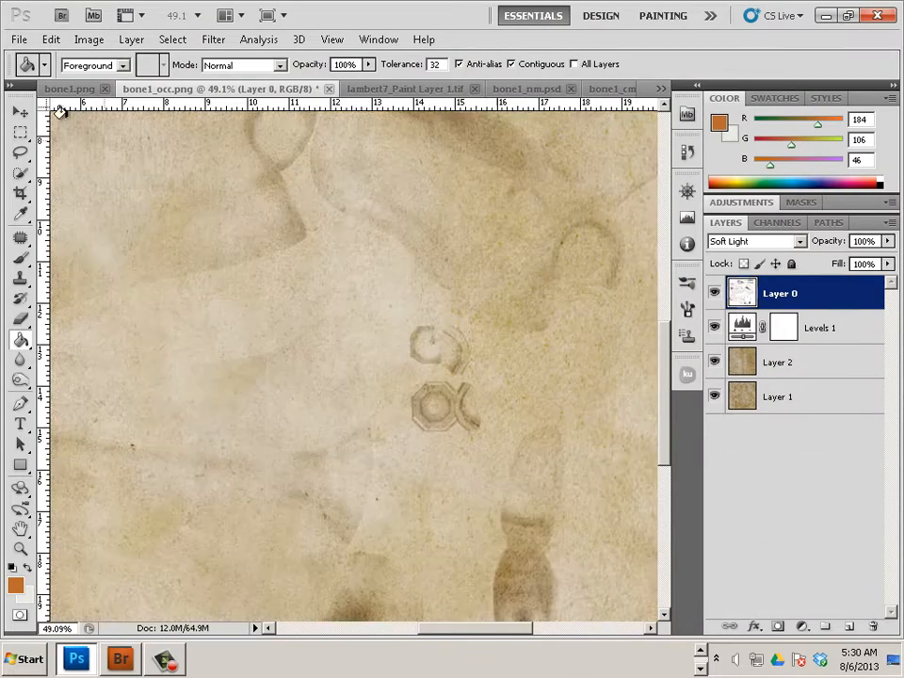
# Remove the pasted Layer 3 and open Rust_Texture_5_by_Falln_Stock.jpg from the Desktop
pyautogui.press('Delete')
pyautogui.click(18, 38)
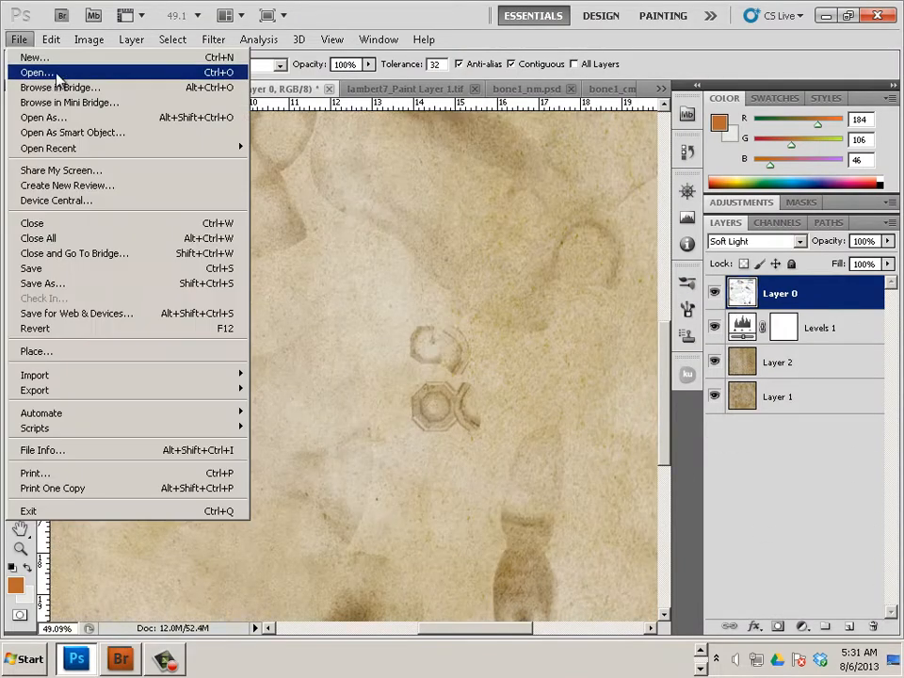
pyautogui.click(46, 60)
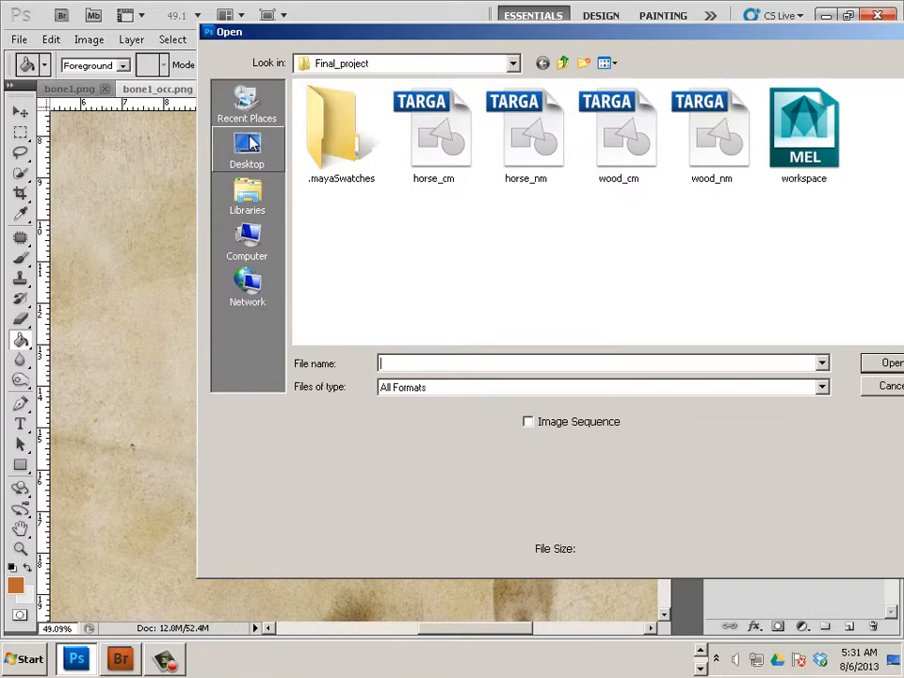
pyautogui.click(248, 146)
pyautogui.click(375, 118)
pyautogui.scroll(15, 381, 142)
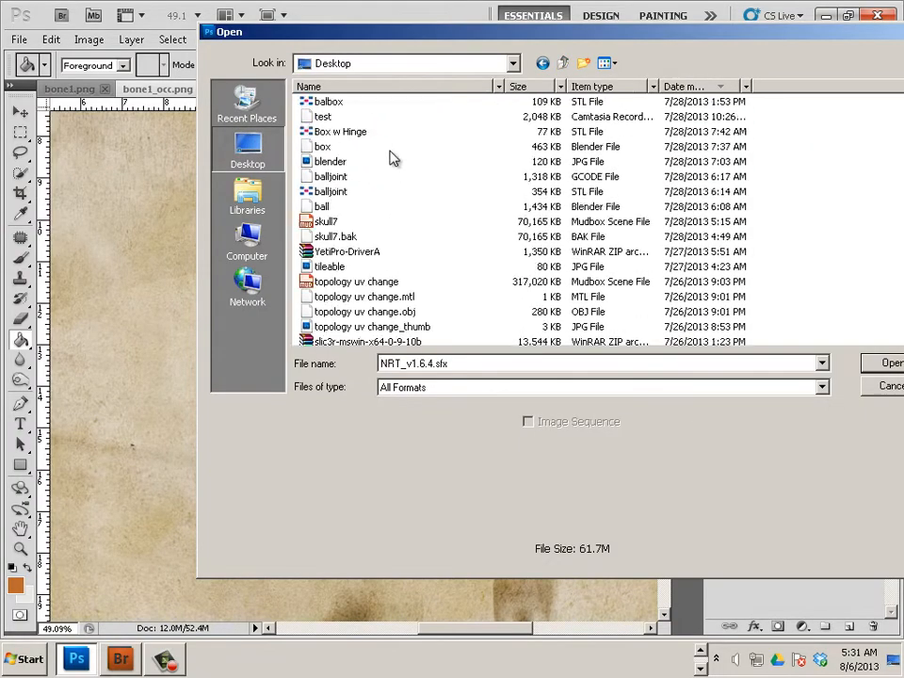
pyautogui.click(389, 102)
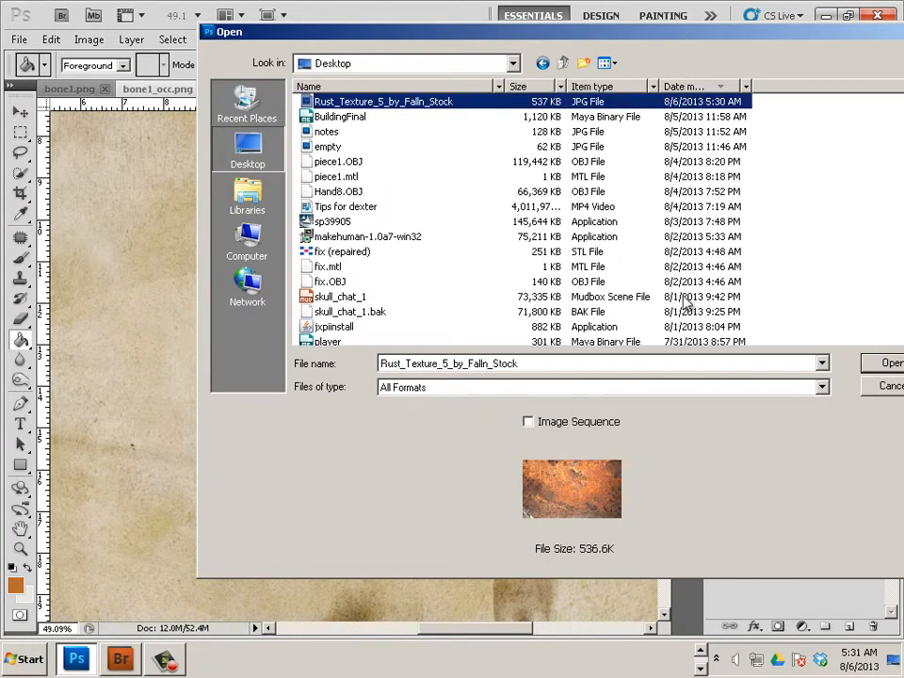
pyautogui.click(885, 363)
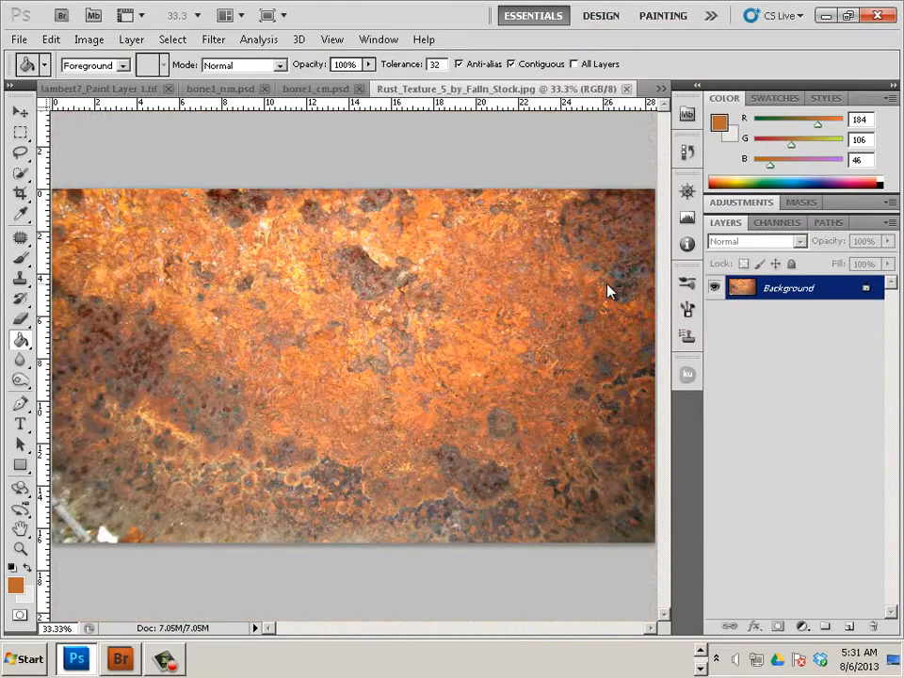
# Select the Rectangular Marquee tool and zoom out on the rust document
pyautogui.click(20, 132)
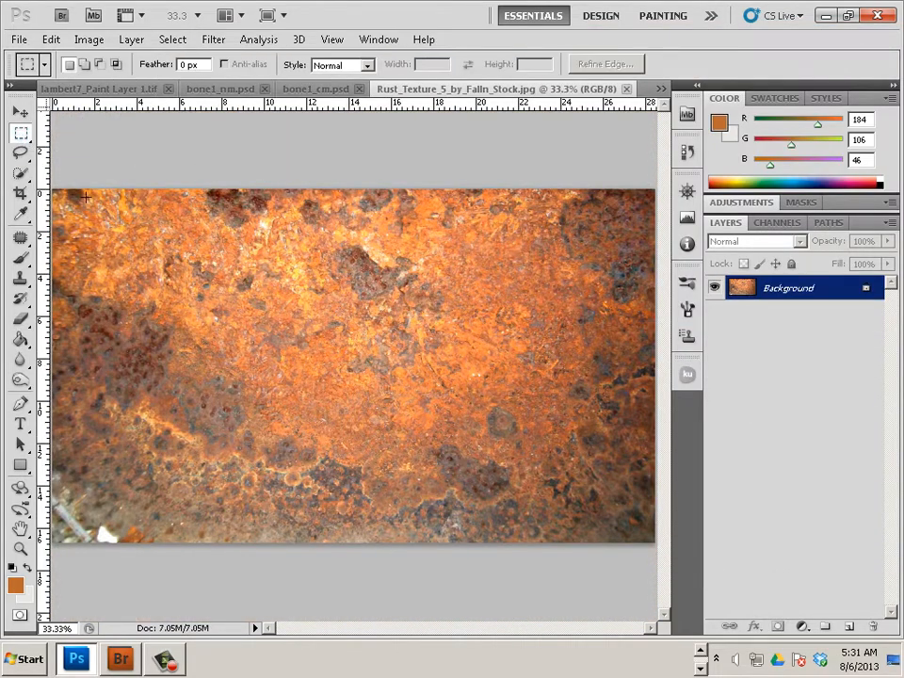
pyautogui.scroll(-2, 151, 197)
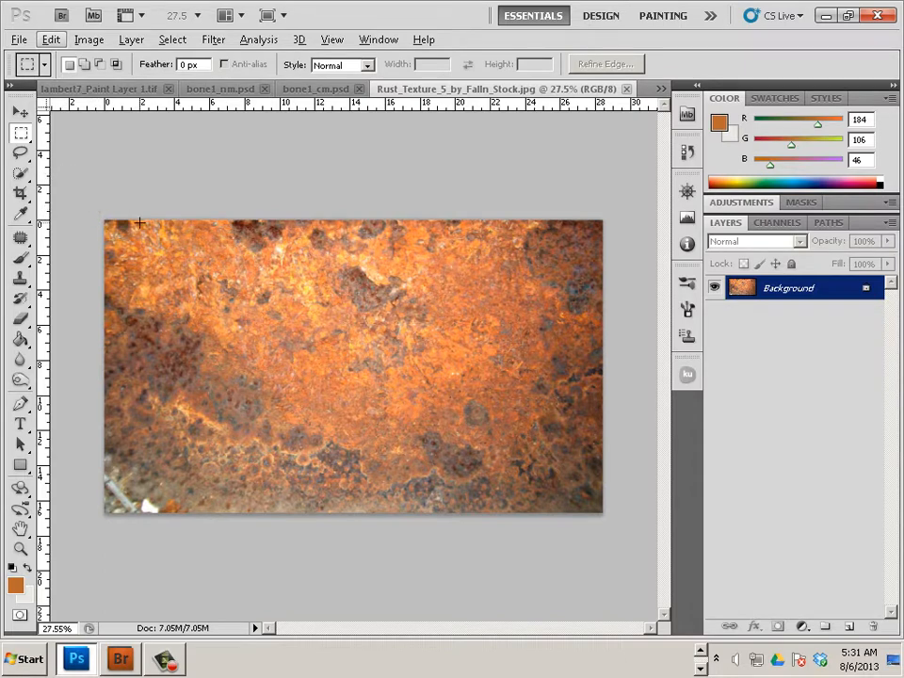
pyautogui.rightClick(738, 294)
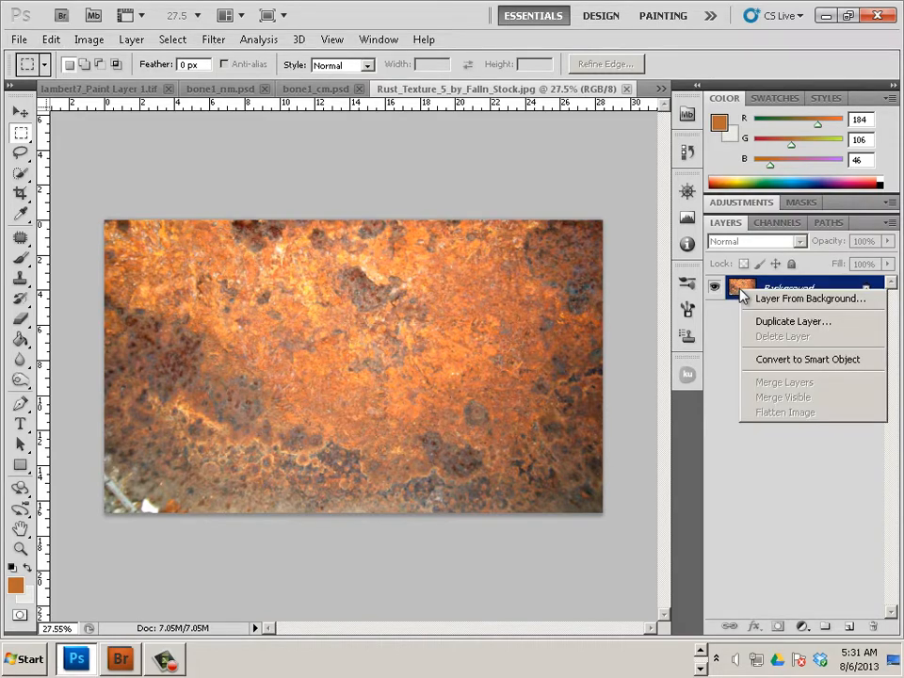
# Duplicate the rust Background layer into bone1_cm.psd and view that document
pyautogui.click(791, 322)
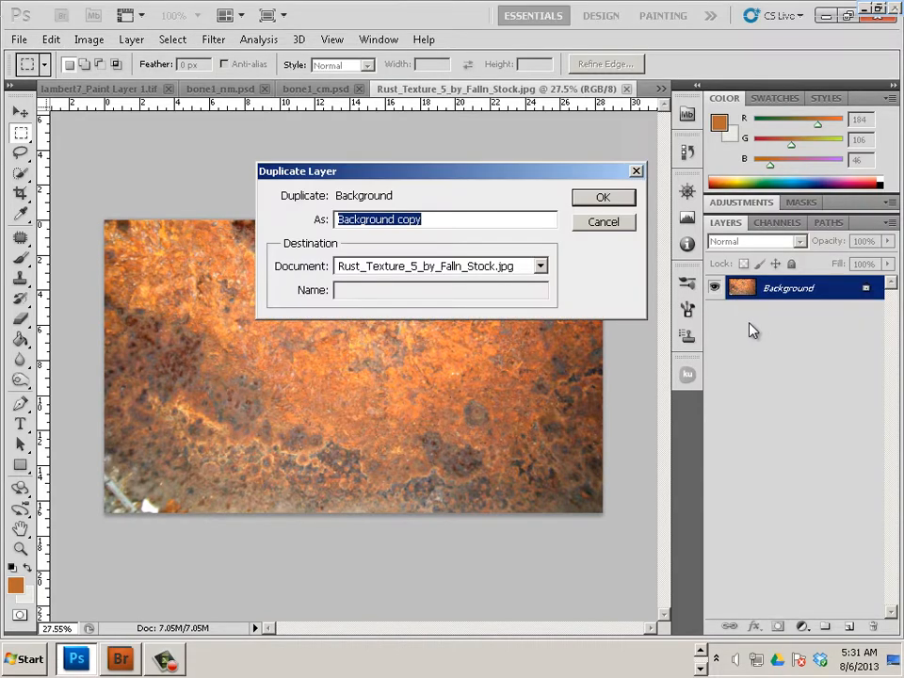
pyautogui.click(540, 267)
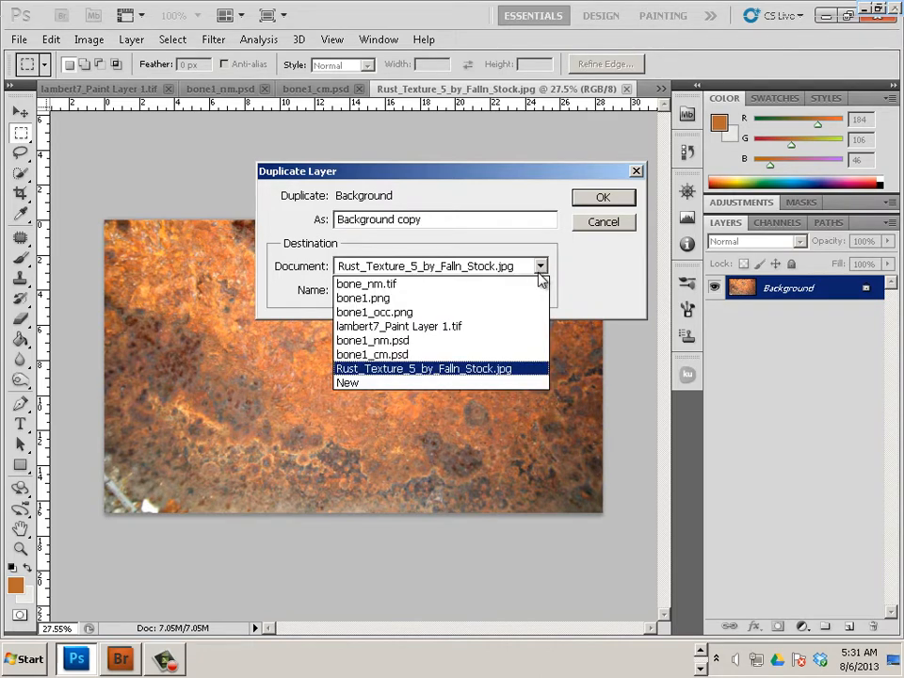
pyautogui.click(518, 355)
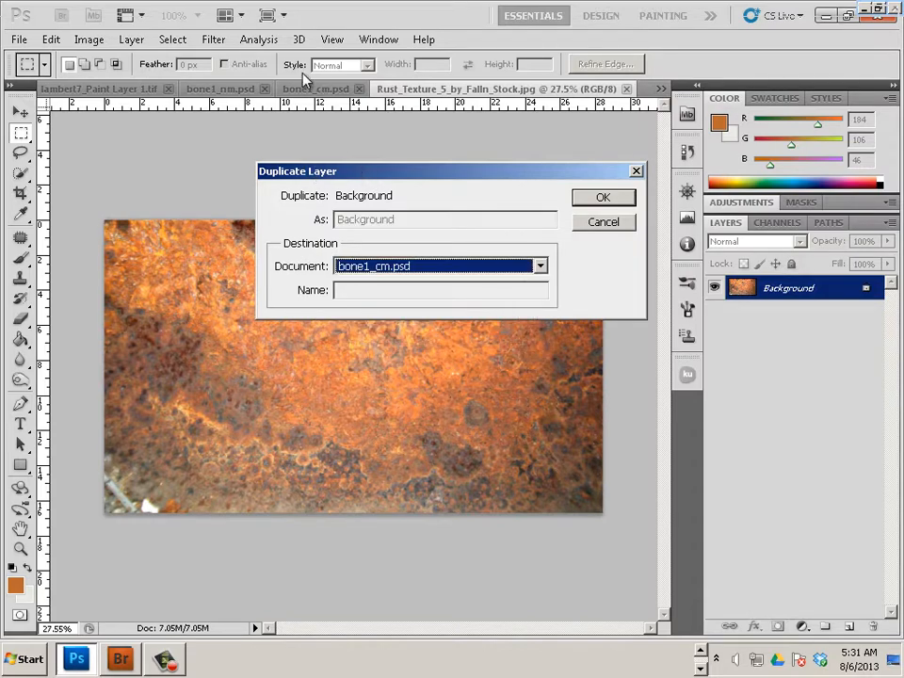
pyautogui.click(593, 198)
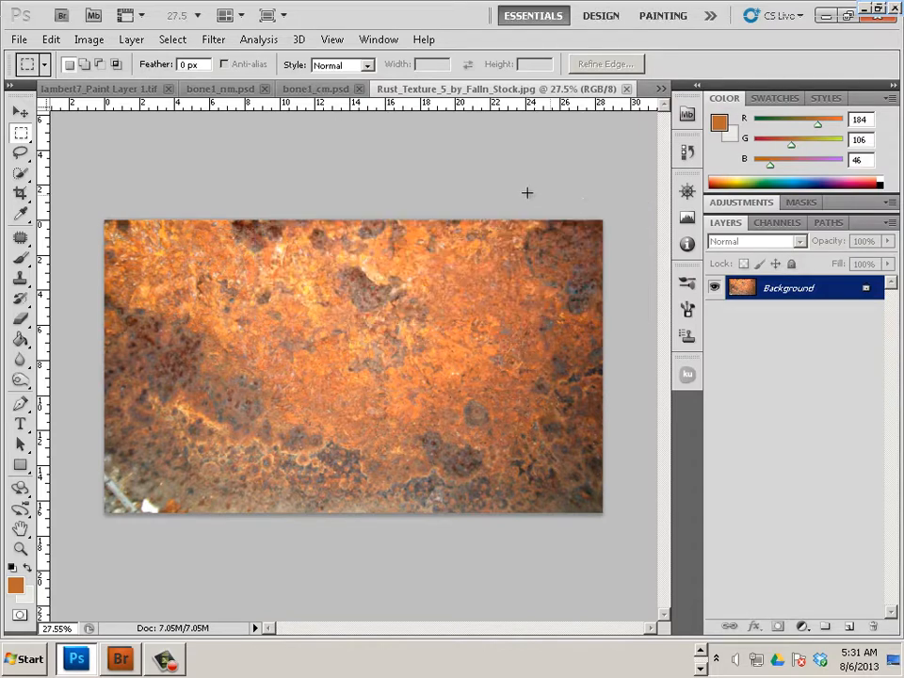
pyautogui.click(316, 87)
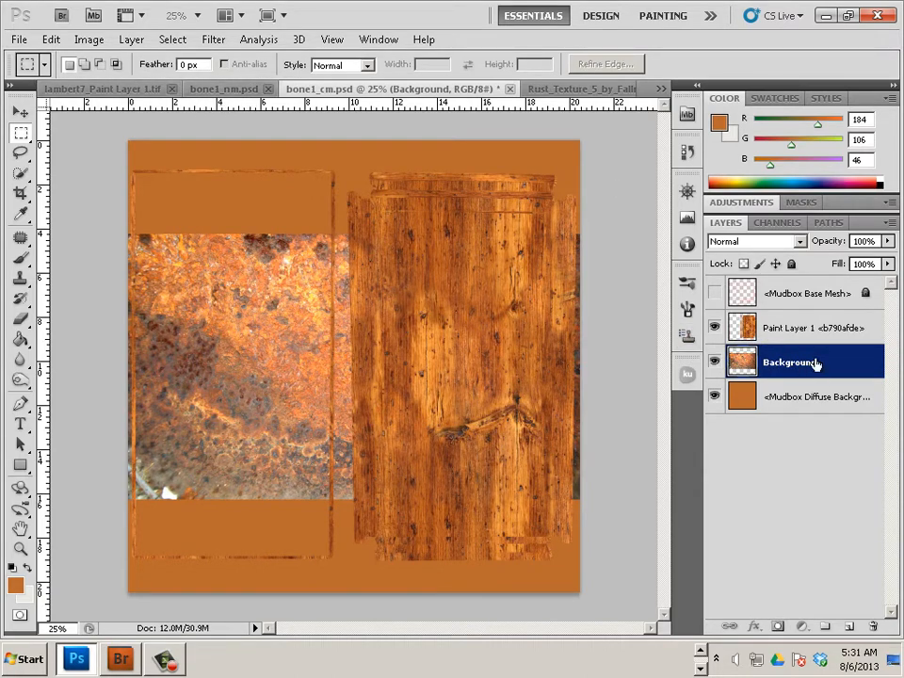
# Delete the rust layer from bone1_cm.psd and flip through the other open document tabs
pyautogui.moveTo(817, 365); pyautogui.dragTo(873, 626)
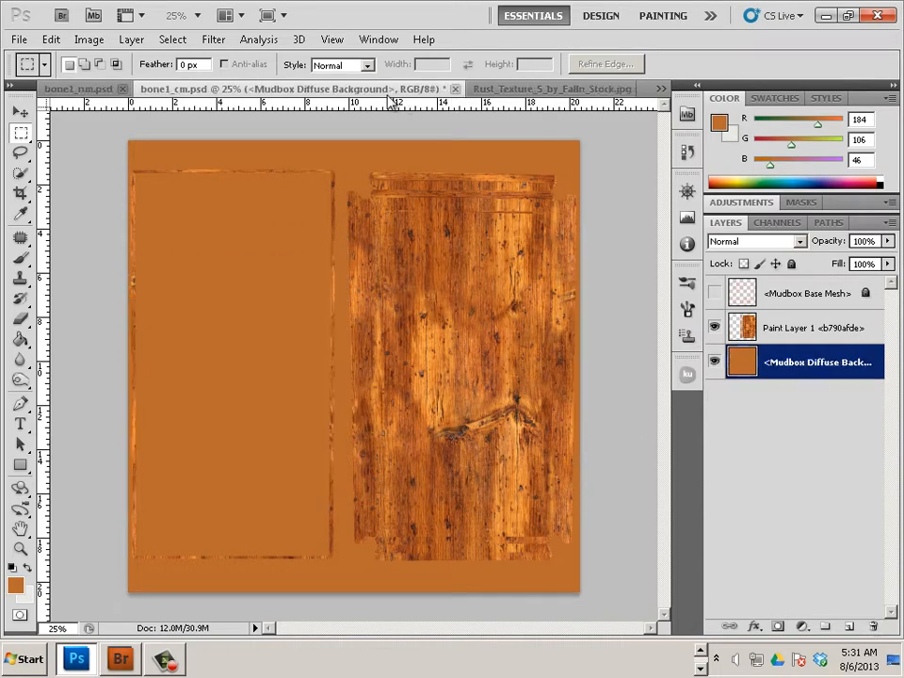
pyautogui.hotkey('ctrl', 'Tab')
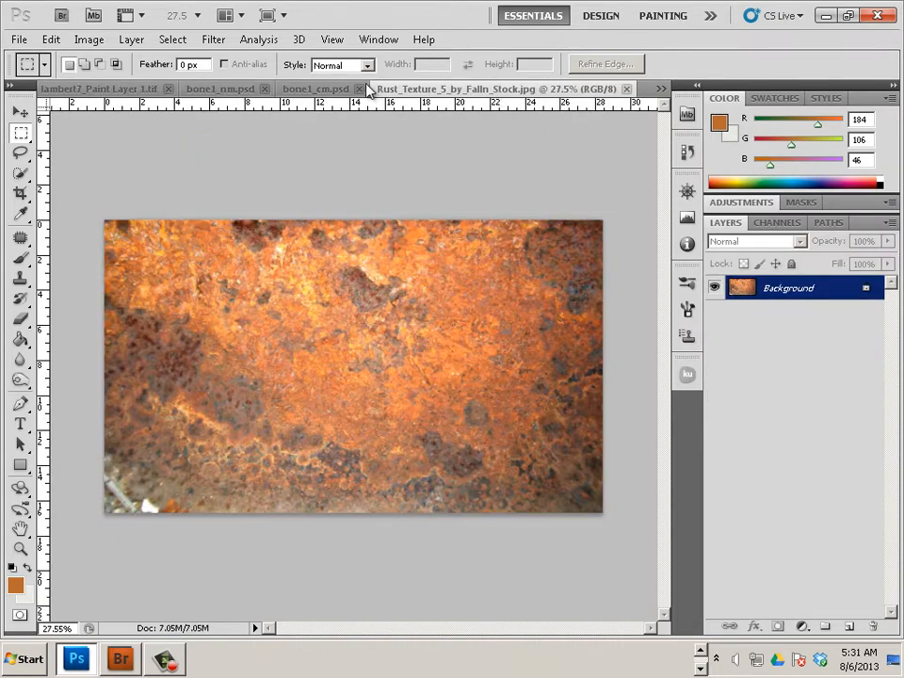
pyautogui.click(231, 92)
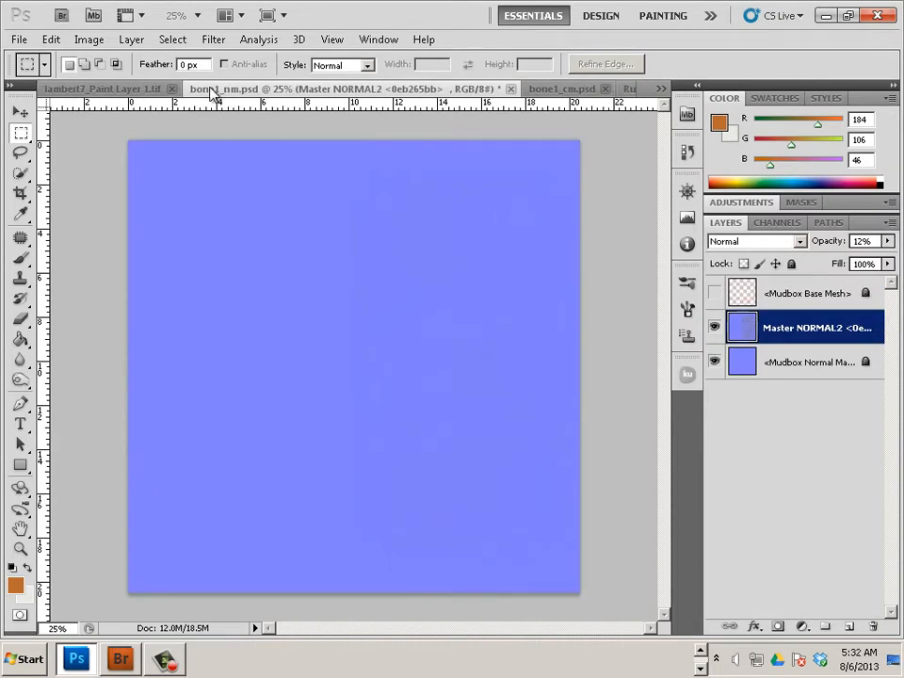
pyautogui.click(144, 91)
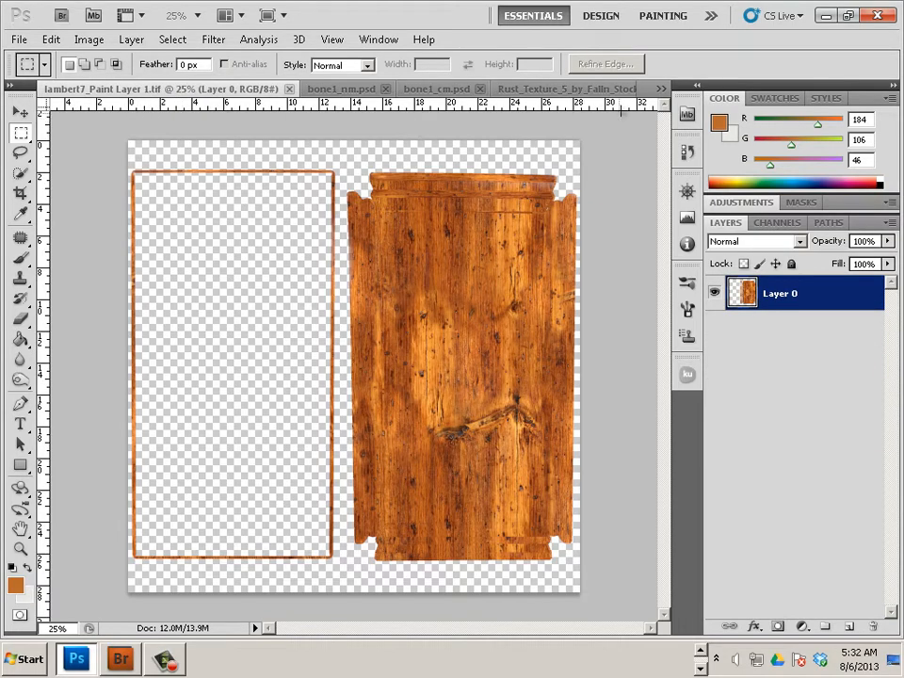
# Use the document list to view bone1.png and bone1_nm.psd, ending on bone1_cm.psd
pyautogui.click(660, 88)
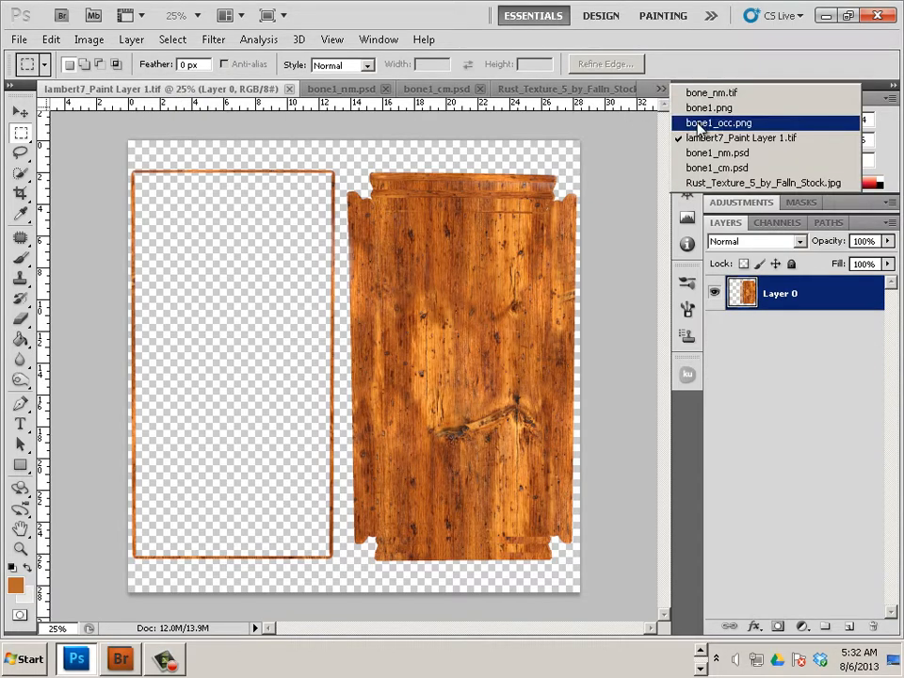
pyautogui.click(698, 109)
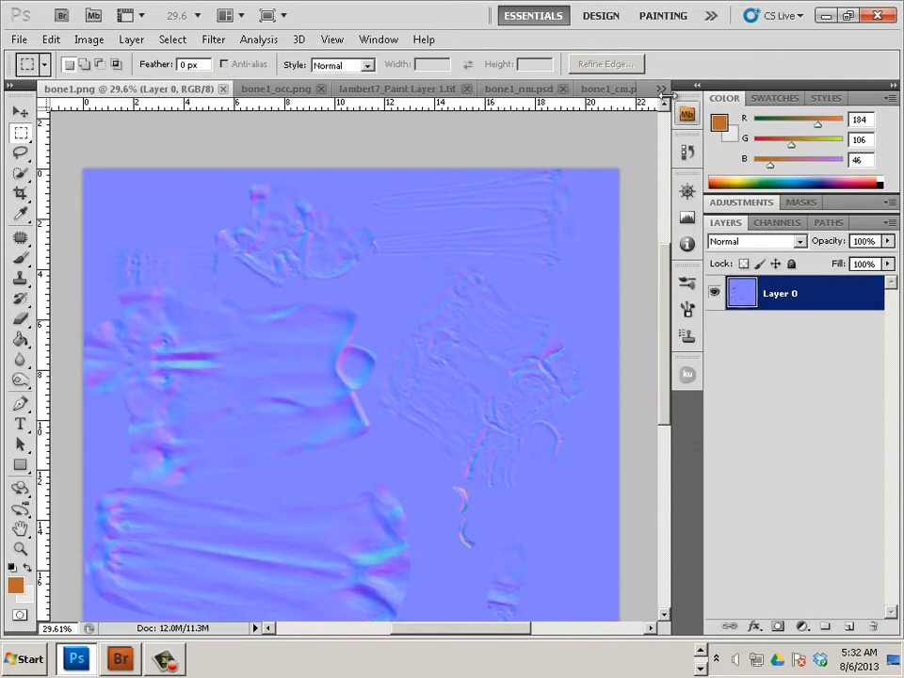
pyautogui.click(660, 88)
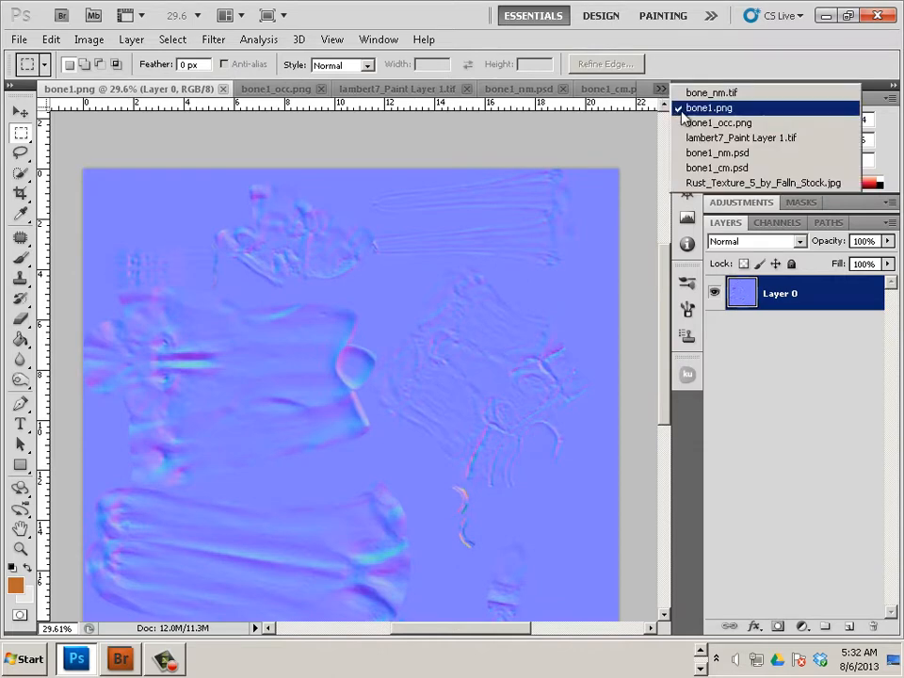
pyautogui.click(703, 156)
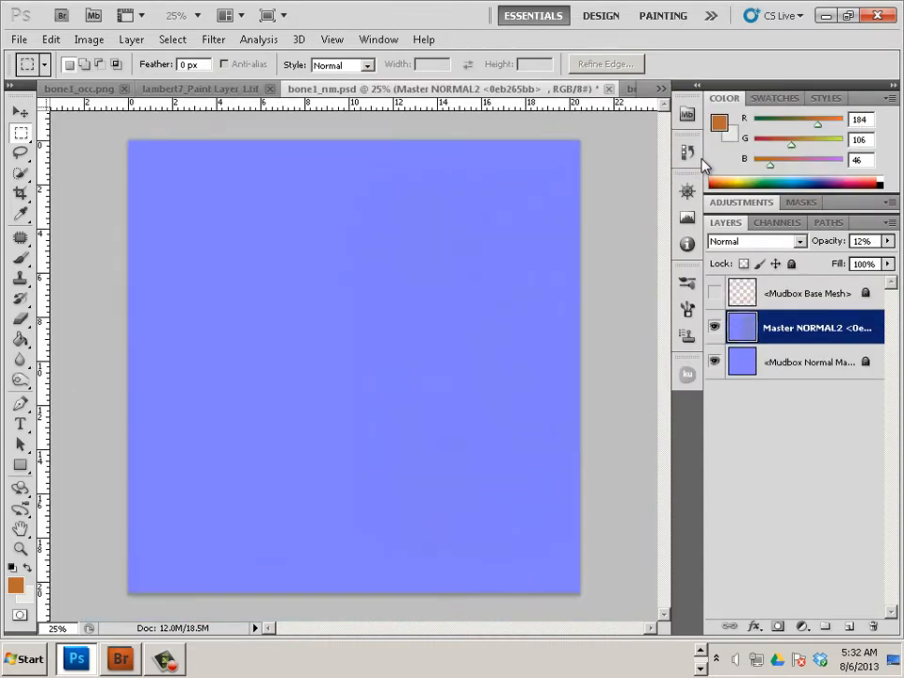
pyautogui.click(660, 87)
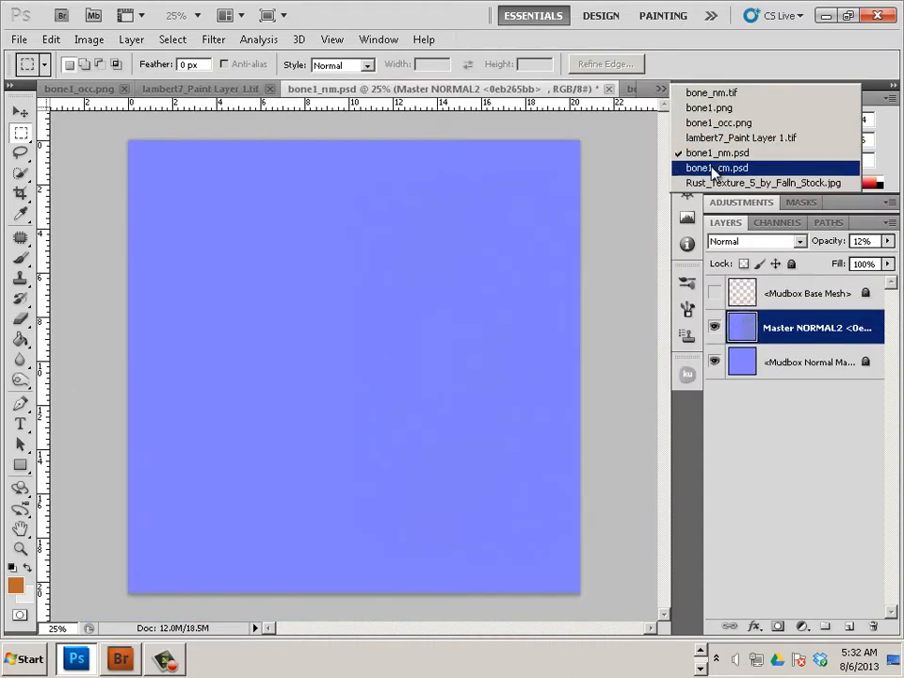
pyautogui.click(701, 169)
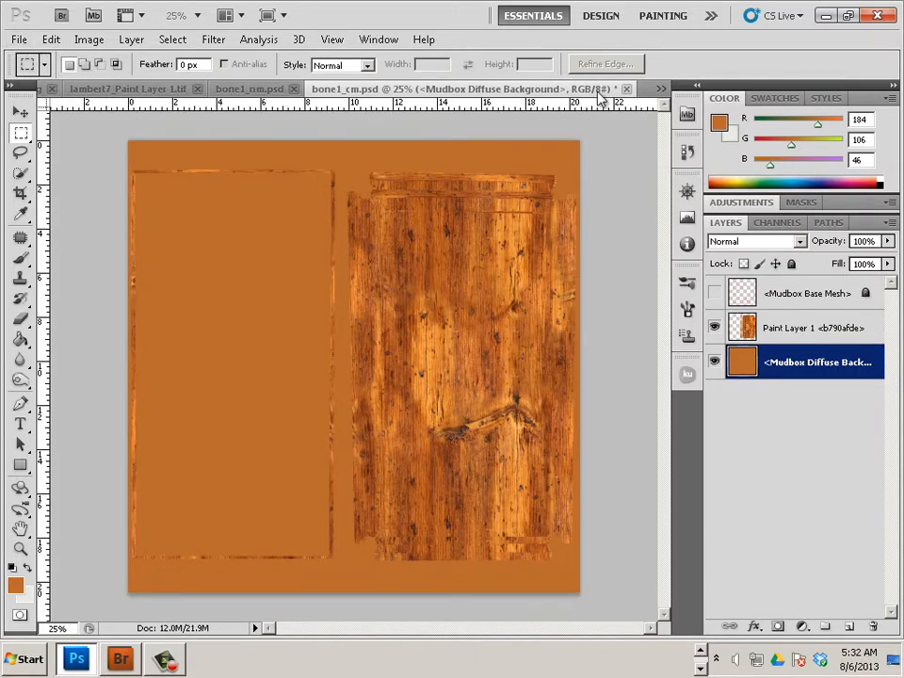
# Browse to the Final_project folder and open horse_cm.tga
pyautogui.click(19, 39)
pyautogui.click(19, 40)
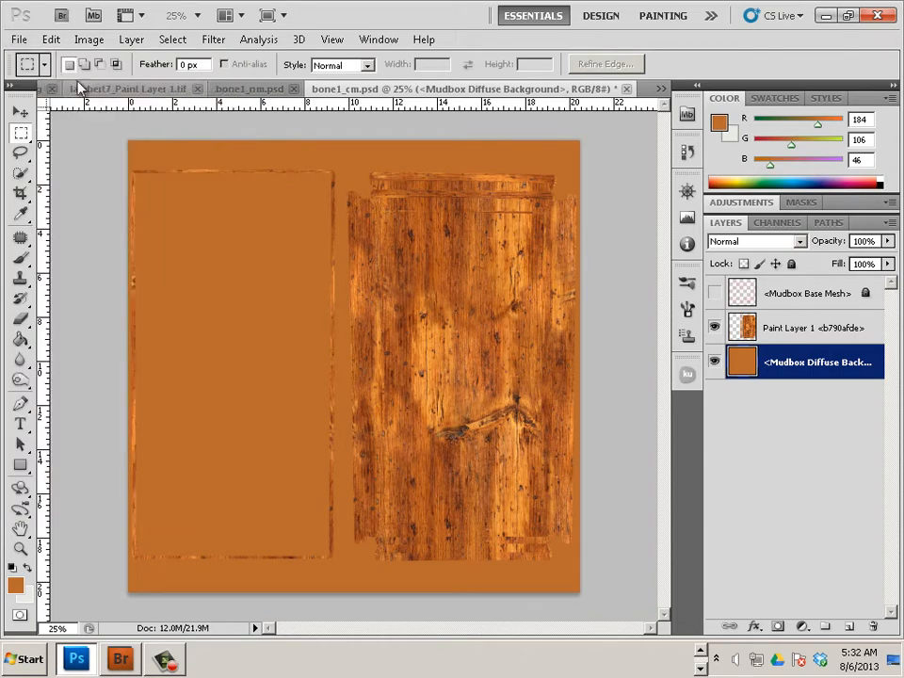
pyautogui.click(19, 40)
pyautogui.click(28, 73)
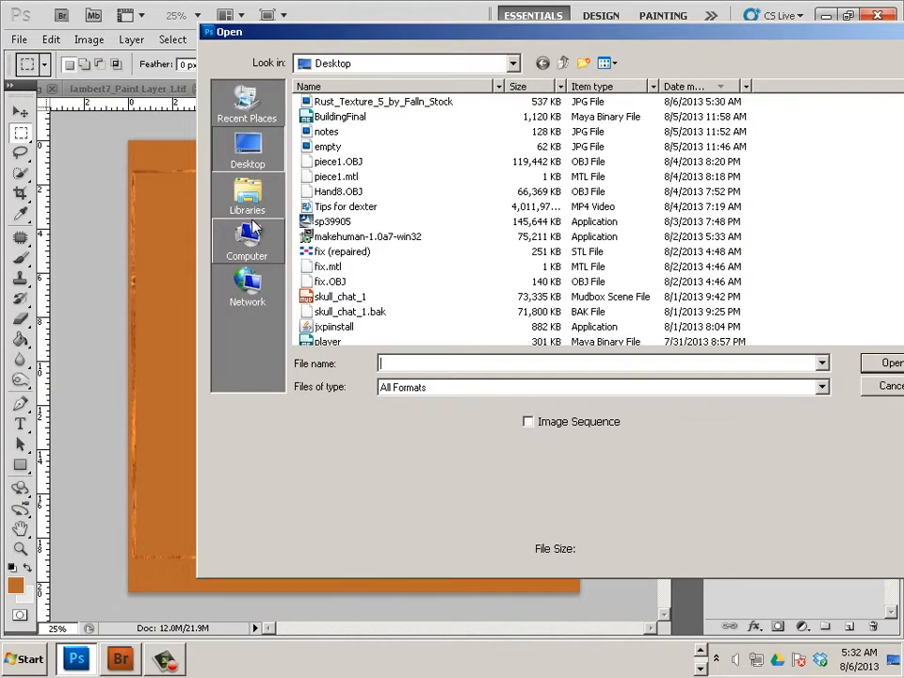
pyautogui.click(246, 240)
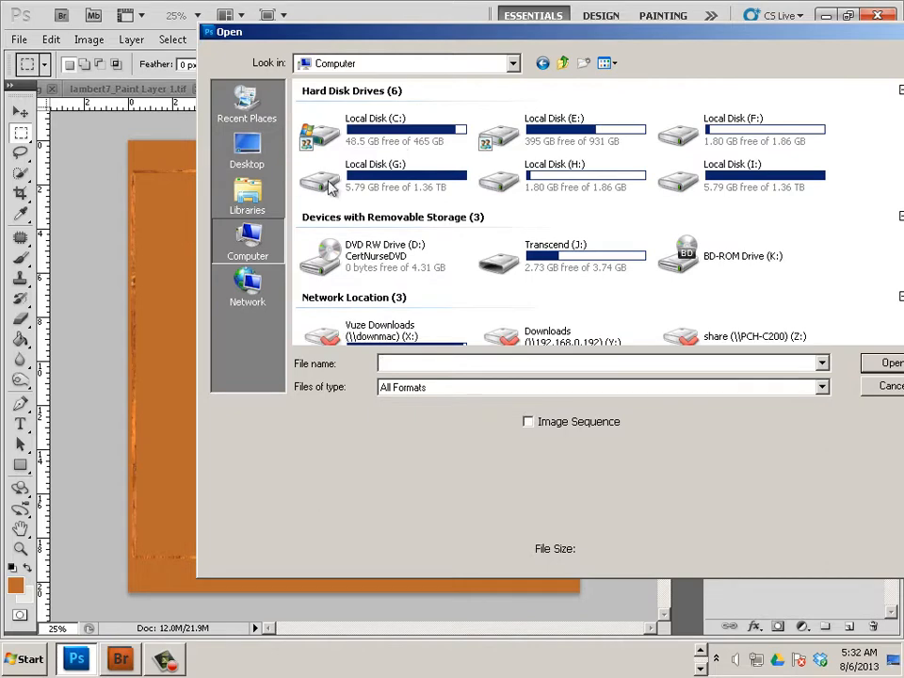
pyautogui.click(247, 150)
pyautogui.click(411, 186)
pyautogui.scroll(1, 372, 193)
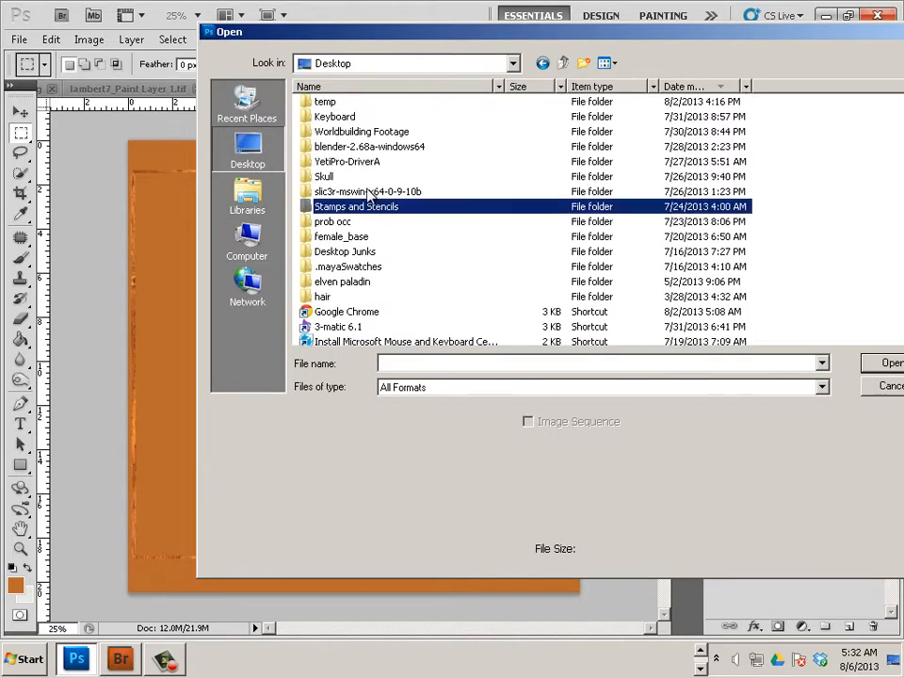
pyautogui.scroll(2, 396, 206)
pyautogui.doubleClick(363, 115)
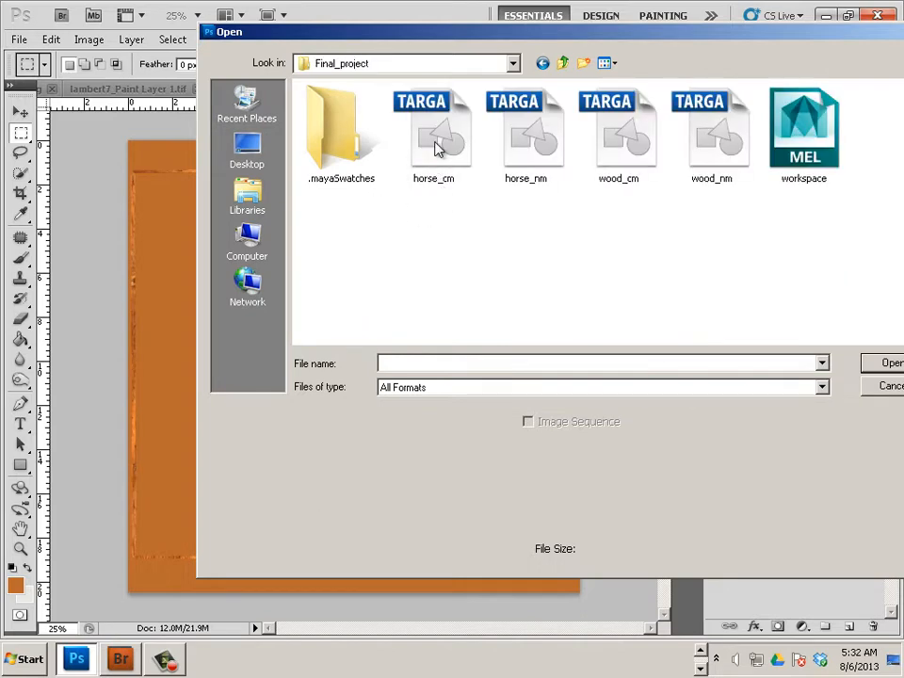
pyautogui.doubleClick(436, 149)
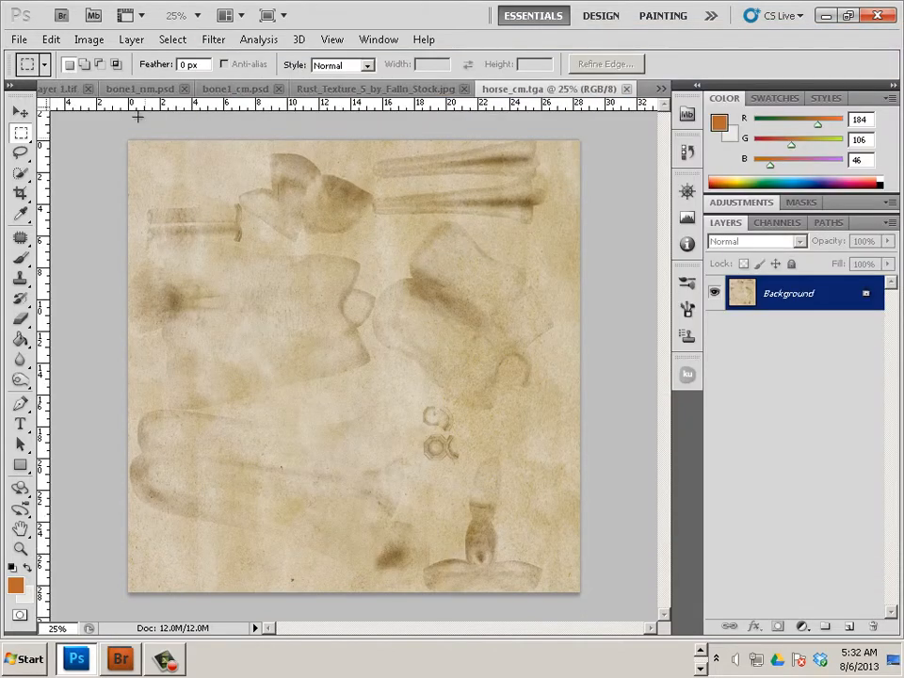
# Duplicate the rust Background layer into horse_cm.tga and bring that document to the front
pyautogui.click(414, 89)
pyautogui.rightClick(788, 294)
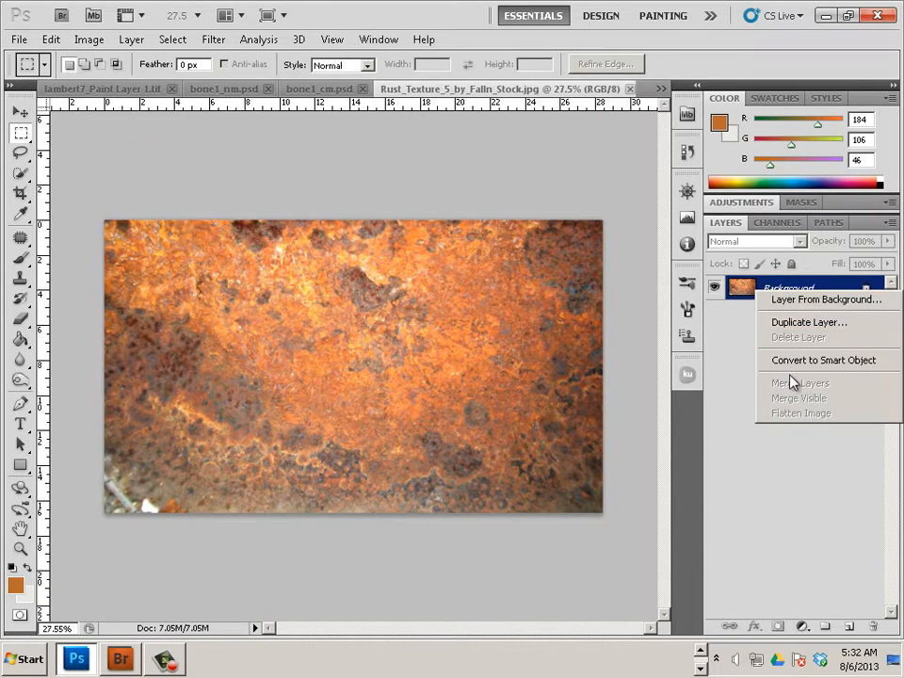
pyautogui.click(797, 322)
pyautogui.click(401, 265)
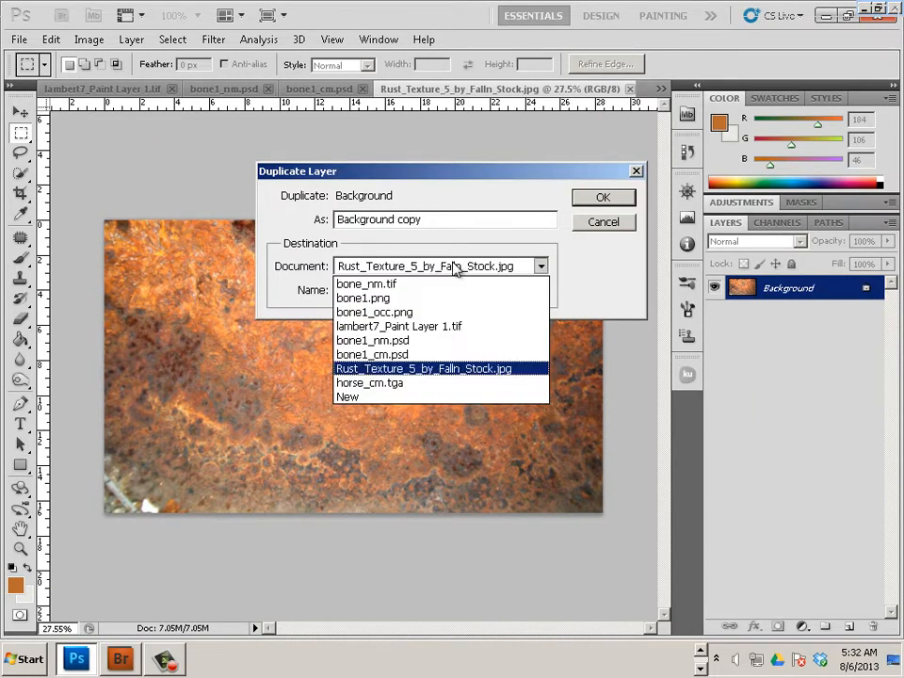
pyautogui.click(411, 383)
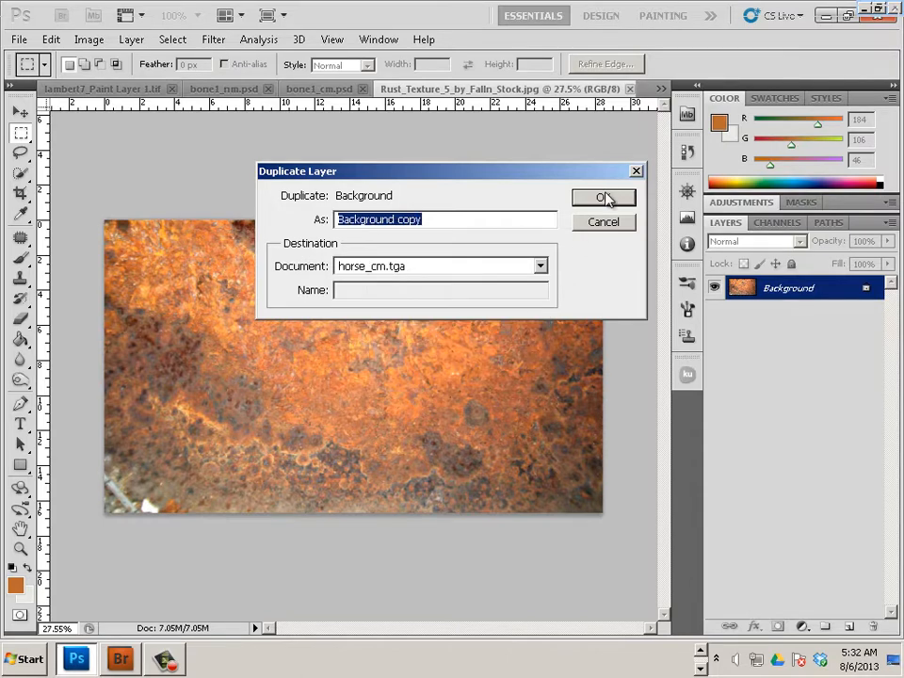
pyautogui.click(606, 199)
pyautogui.click(320, 89)
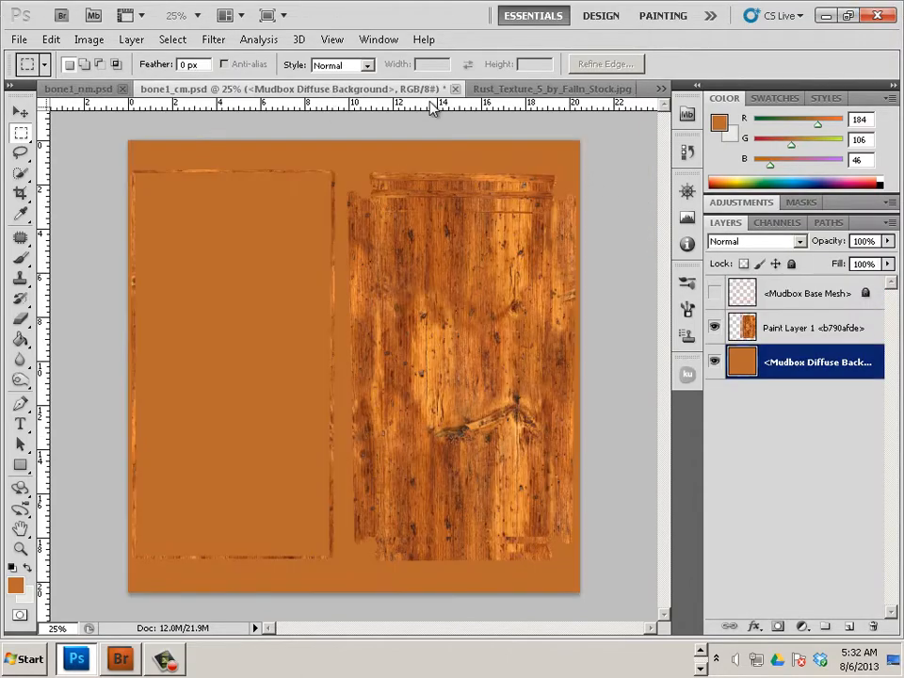
pyautogui.click(662, 90)
pyautogui.click(694, 197)
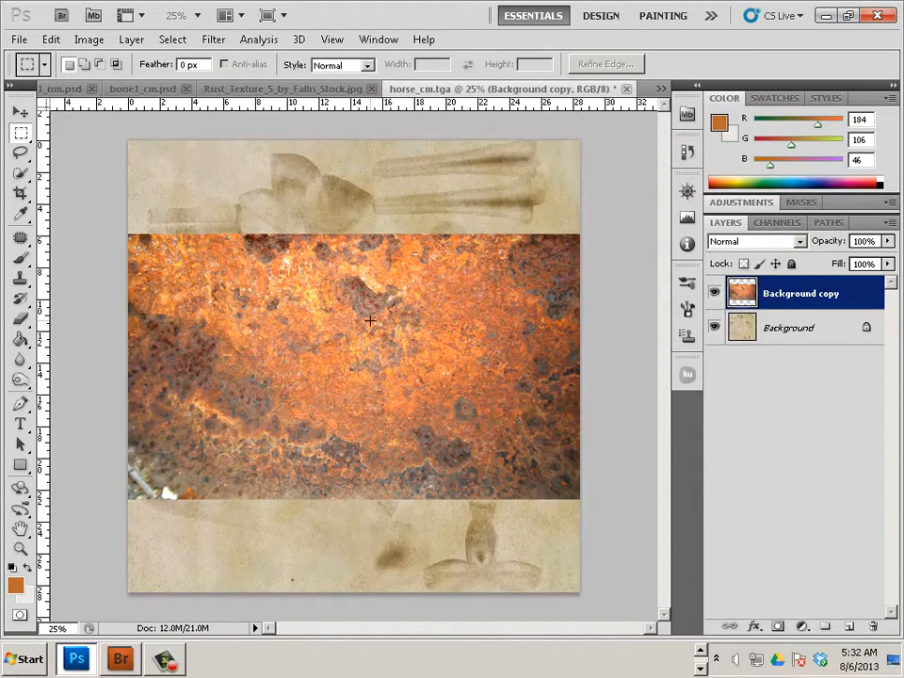
# Free-transform the rust layer down to a small rectangle and apply it
pyautogui.click(21, 113)
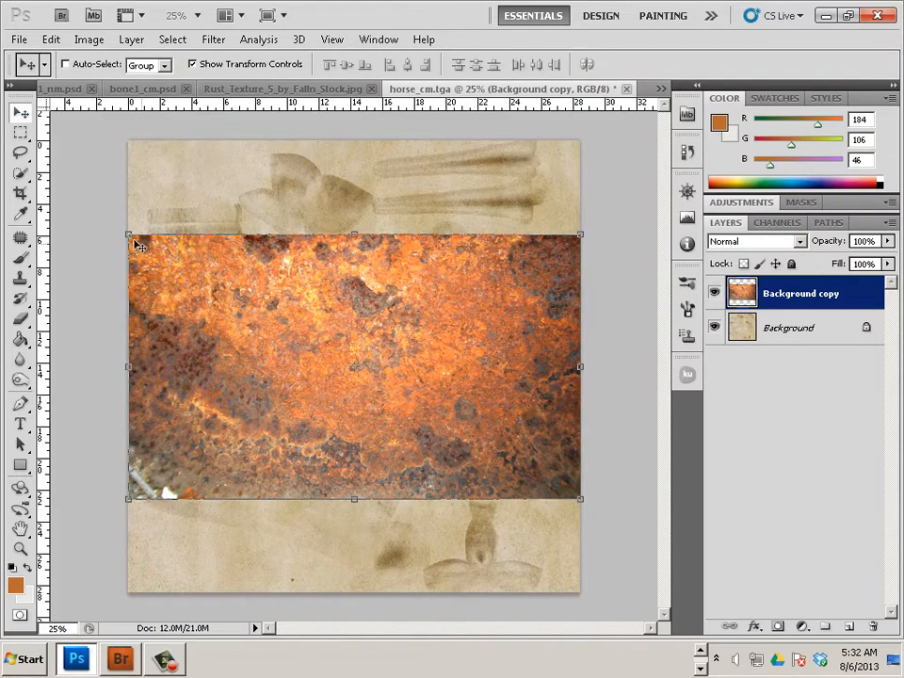
pyautogui.moveTo(125, 228); pyautogui.dragTo(419, 430)
pyautogui.click(20, 111)
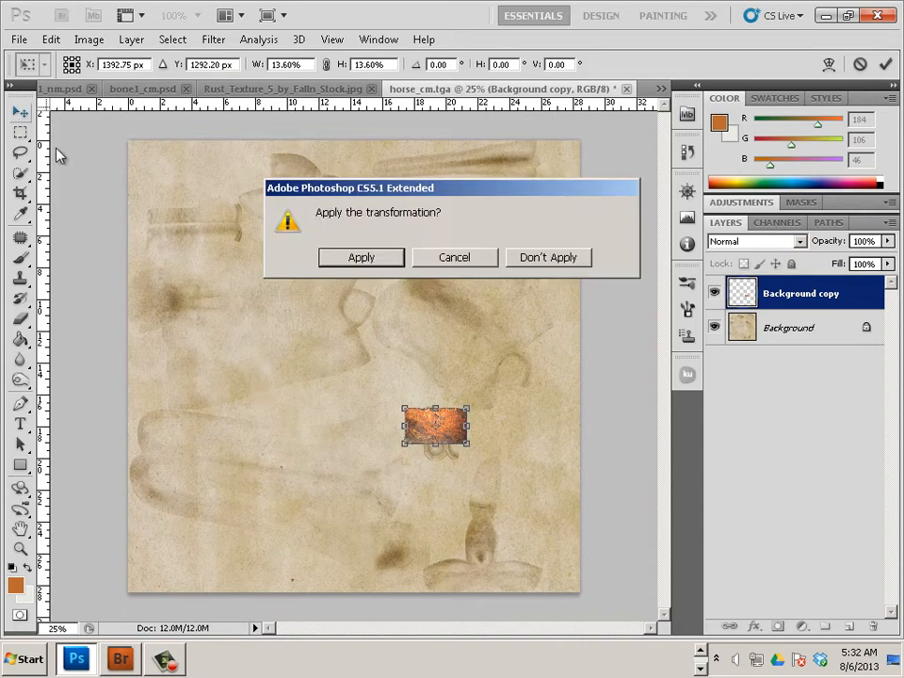
pyautogui.click(335, 258)
# Rescale the rust patch to about 45% and position it just above the octagon shapes
pyautogui.scroll(3, 421, 430)
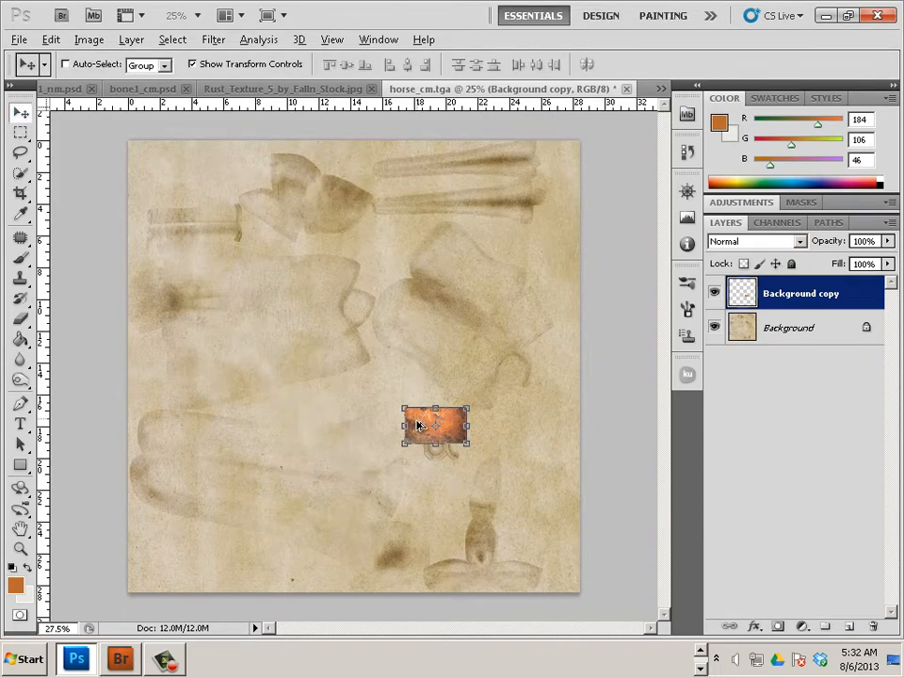
pyautogui.scroll(3, 424, 429)
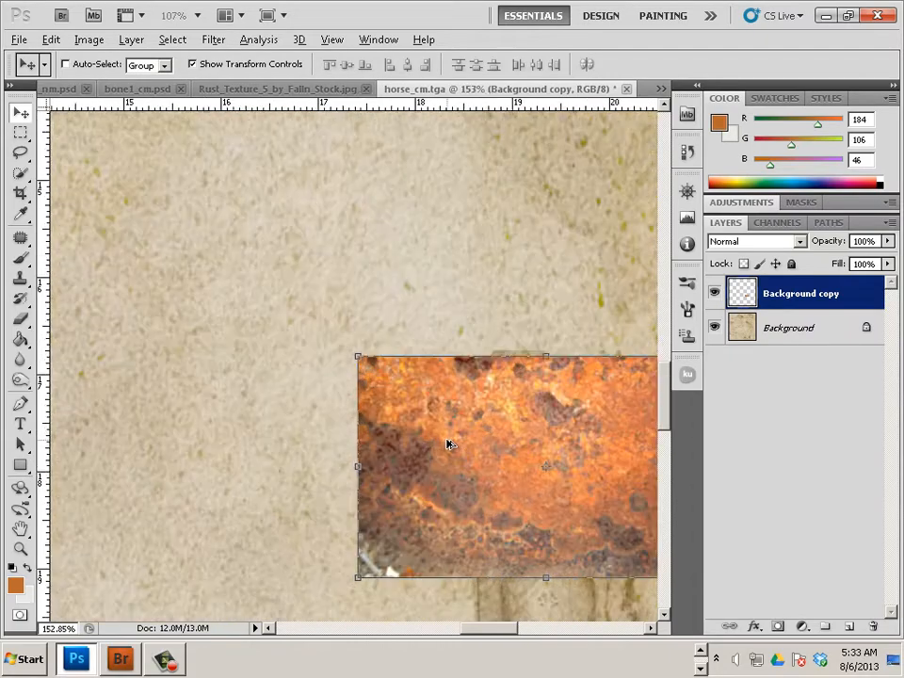
pyautogui.moveTo(359, 356); pyautogui.dragTo(237, 357)
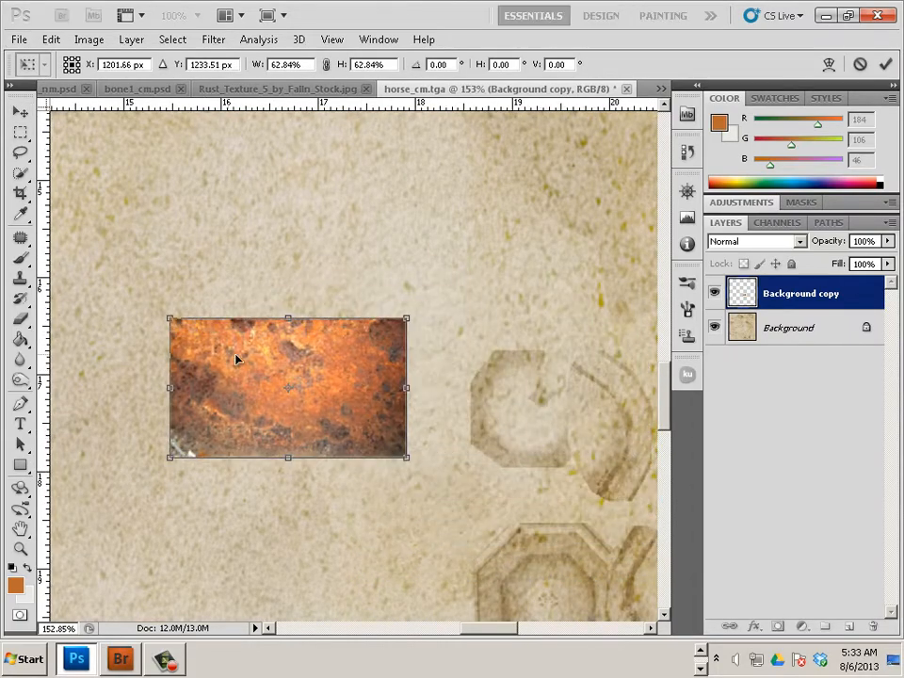
pyautogui.scroll(-2, 298, 375)
pyautogui.moveTo(328, 317); pyautogui.dragTo(567, 334)
pyautogui.moveTo(642, 386); pyautogui.dragTo(603, 352)
pyautogui.moveTo(479, 629)
pyautogui.mouseDown()
pyautogui.moveTo(533, 621)
pyautogui.moveTo(487, 625)
pyautogui.mouseUp()
pyautogui.click(20, 107)
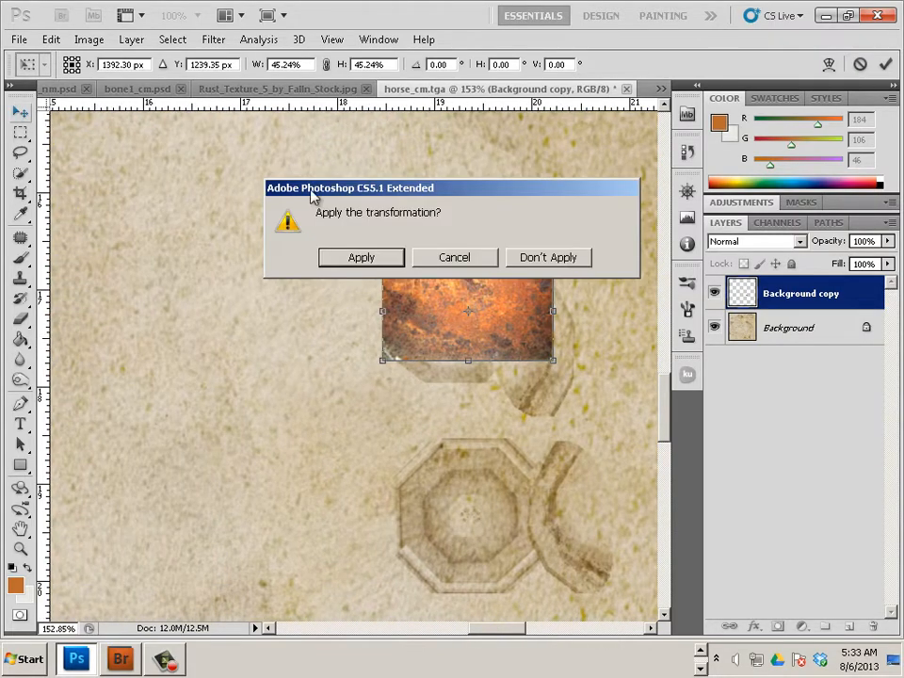
pyautogui.click(359, 257)
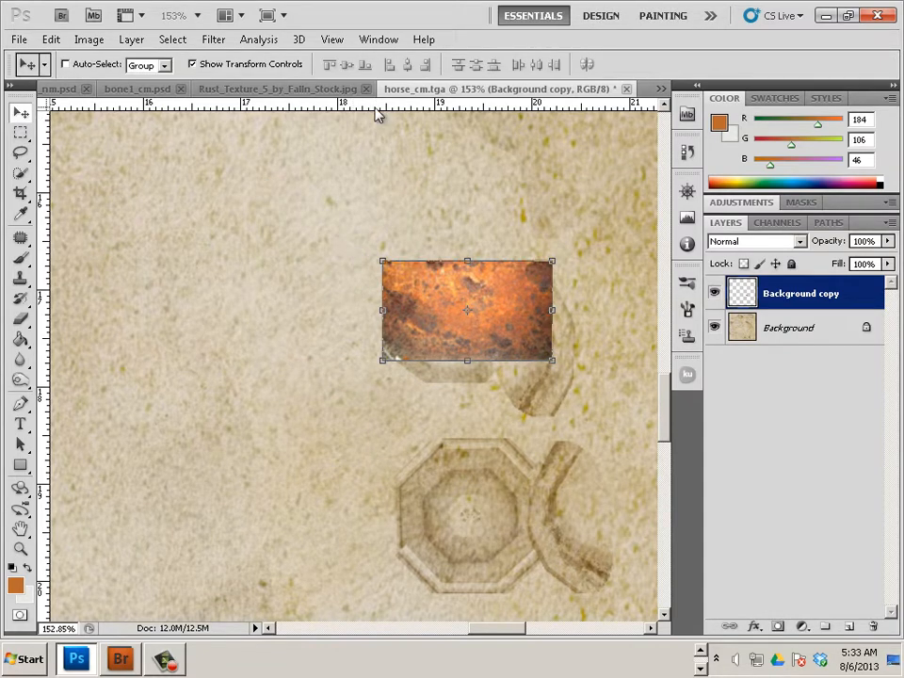
# Erase the rust patch's edges raggedly with a size 40 eraser
pyautogui.click(21, 319)
pyautogui.press('[')
pyautogui.press('[')
pyautogui.press('[')
pyautogui.press('[')
pyautogui.press('[')
pyautogui.press('[')
pyautogui.press('[')
pyautogui.press('[')
pyautogui.press('[')
pyautogui.press('[')
pyautogui.press('[')
pyautogui.press('[')
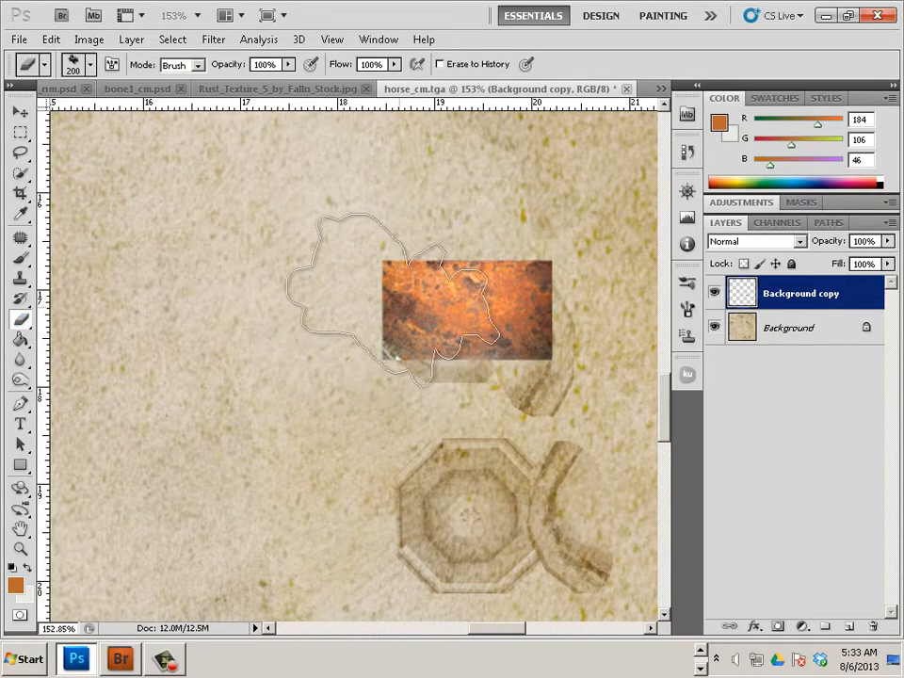
pyautogui.moveTo(389, 266)
pyautogui.mouseDown()
pyautogui.moveTo(363, 280)
pyautogui.moveTo(364, 334)
pyautogui.moveTo(390, 360)
pyautogui.moveTo(536, 367)
pyautogui.moveTo(578, 325)
pyautogui.moveTo(566, 270)
pyautogui.moveTo(543, 244)
pyautogui.moveTo(343, 263)
pyautogui.mouseUp()
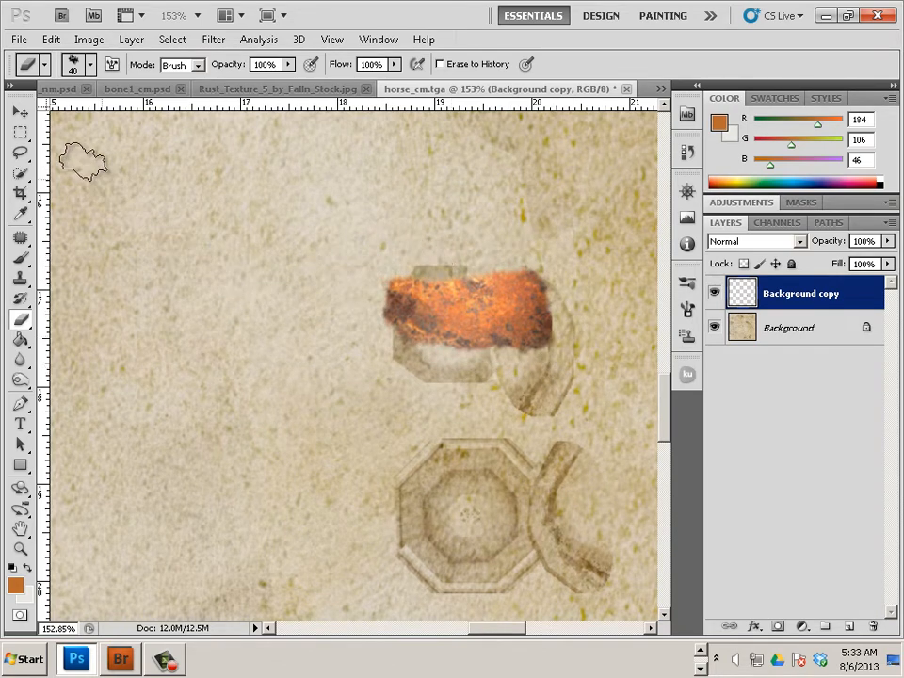
# Alt-drag copies of the rust patch into an overlapping cluster, up to Background copy 17
pyautogui.click(20, 116)
pyautogui.moveTo(470, 317); pyautogui.dragTo(511, 285)
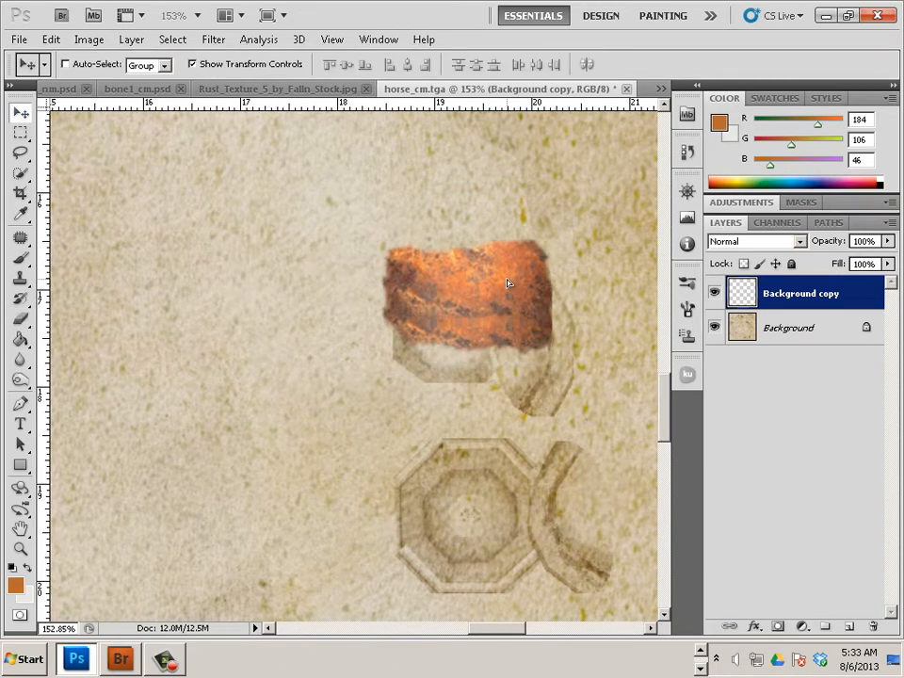
pyautogui.moveTo(565, 292); pyautogui.dragTo(552, 370)
pyautogui.moveTo(552, 370); pyautogui.dragTo(482, 354)
pyautogui.moveTo(482, 354); pyautogui.dragTo(584, 510)
pyautogui.moveTo(584, 511); pyautogui.dragTo(599, 429)
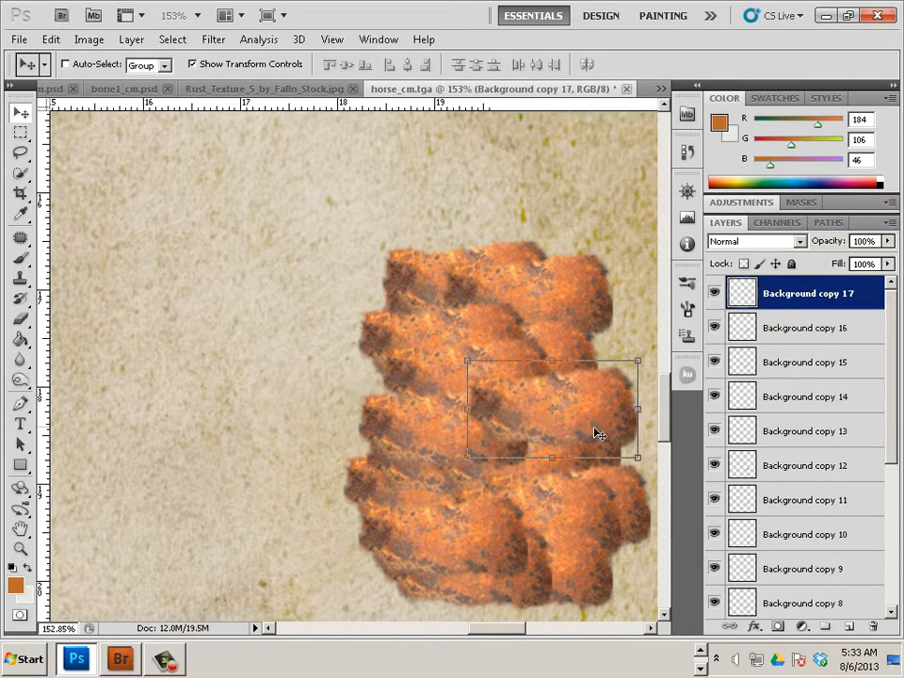
# Merge the stacked rust patch copies down until only the single Background copy layer remains
pyautogui.hotkey('alt', '[')
pyautogui.hotkey('alt', '[')
pyautogui.hotkey('alt', '[')
pyautogui.hotkey('alt', '[')
pyautogui.hotkey('alt', '[')
pyautogui.hotkey('alt', '[')
pyautogui.hotkey('alt', '[')
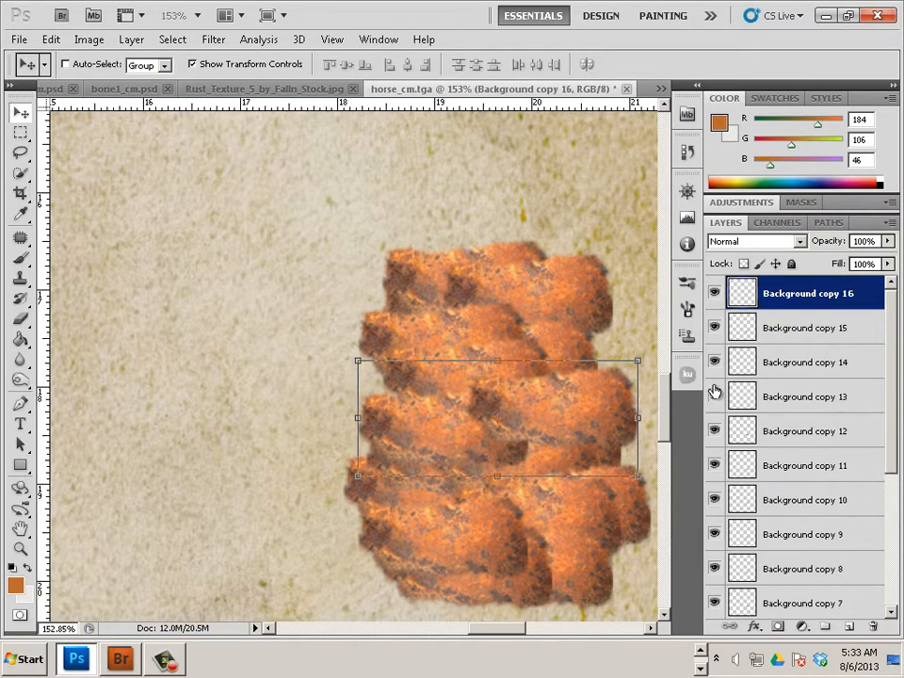
pyautogui.hotkey('alt', '[')
pyautogui.hotkey('alt', '[')
pyautogui.hotkey('alt', '[')
pyautogui.hotkey('alt', '[')
pyautogui.hotkey('alt', '[')
pyautogui.hotkey('alt', '[')
pyautogui.hotkey('alt', '[')
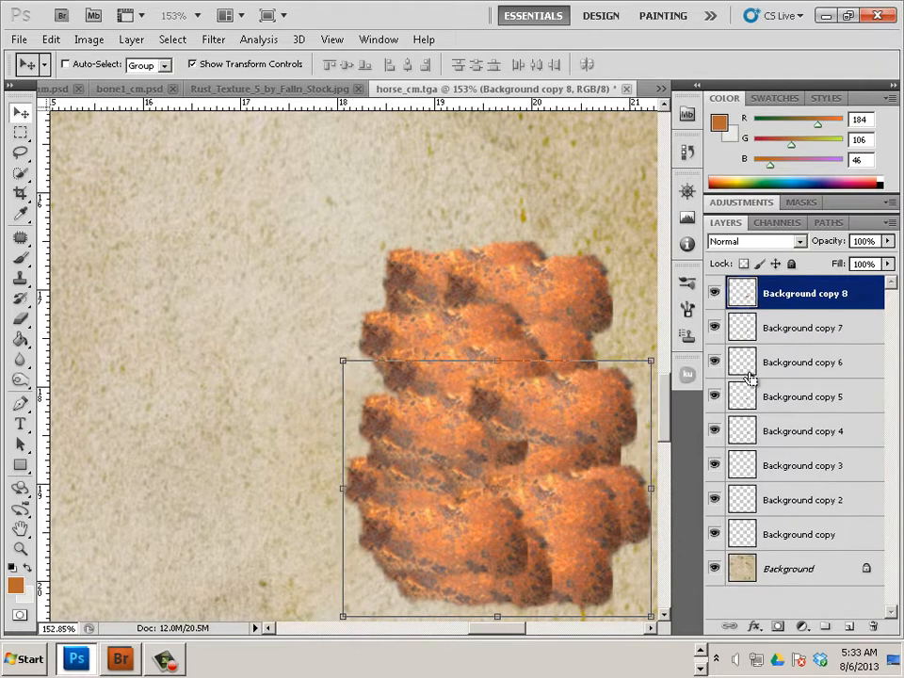
pyautogui.hotkey('ctrl', 'e')
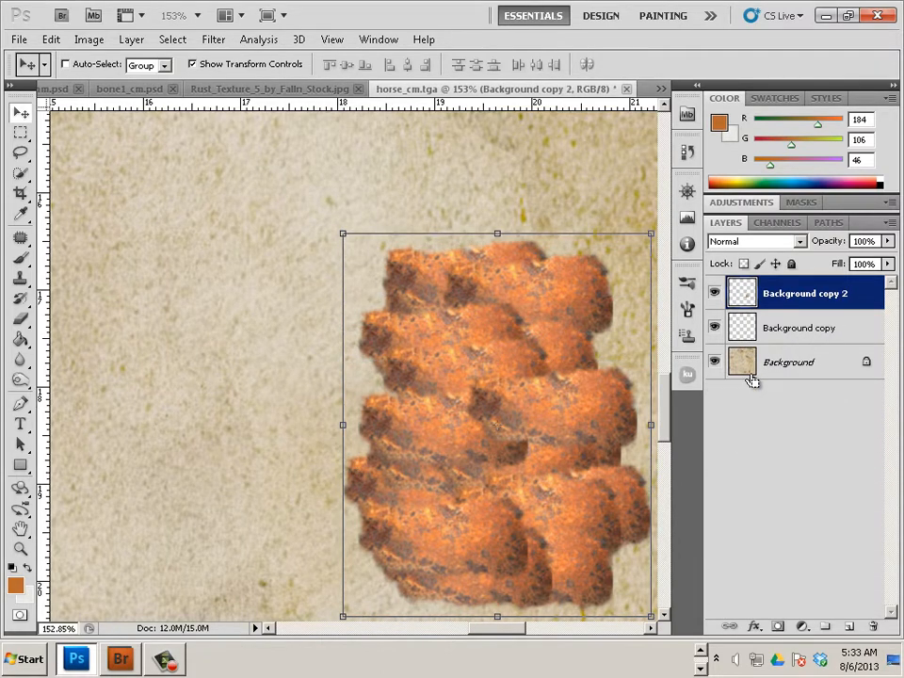
pyautogui.hotkey('ctrl', 'e')
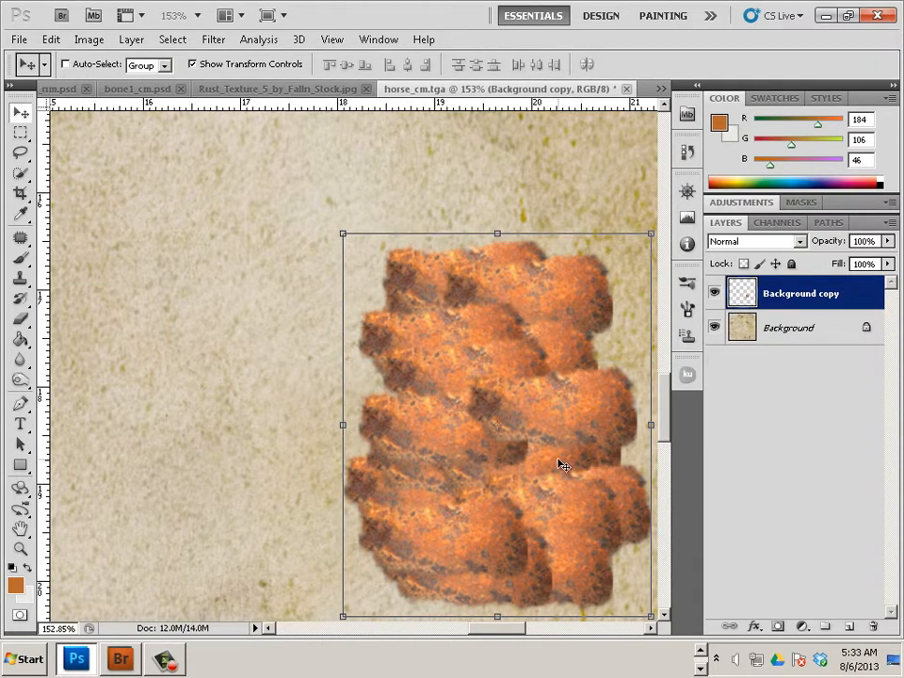
pyautogui.scroll(-3, 471, 421)
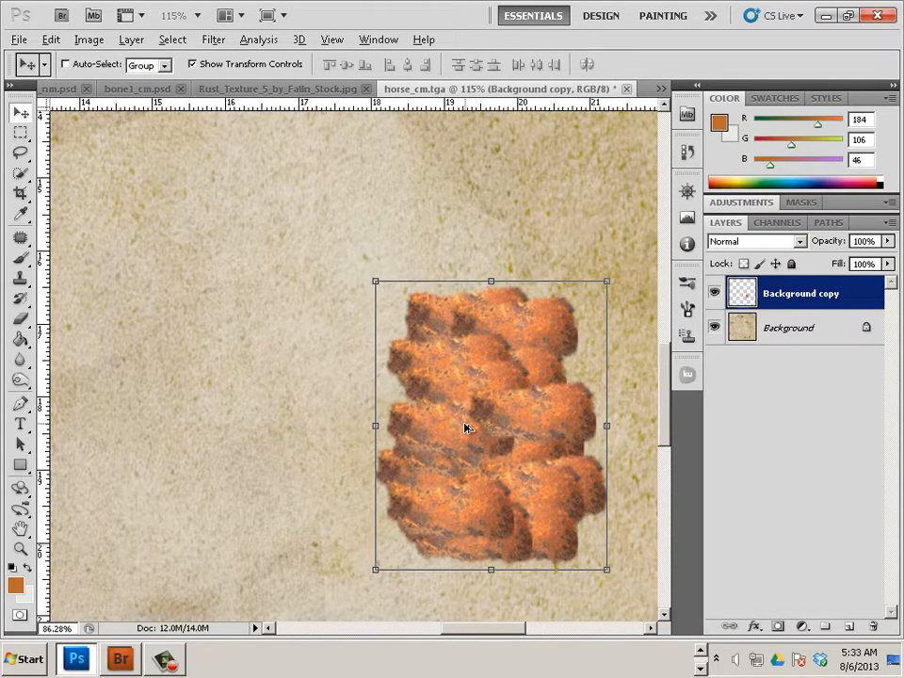
pyautogui.scroll(-4, 463, 429)
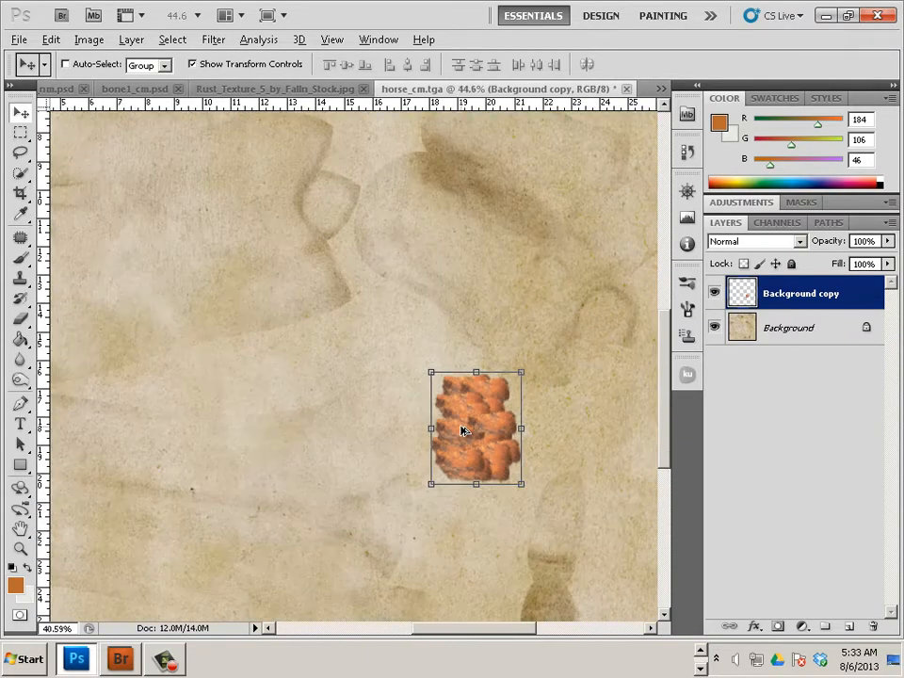
# Place a copy of the rust cluster over the upper-left bone piece and offset its pivot
pyautogui.moveTo(448, 422); pyautogui.dragTo(260, 294)
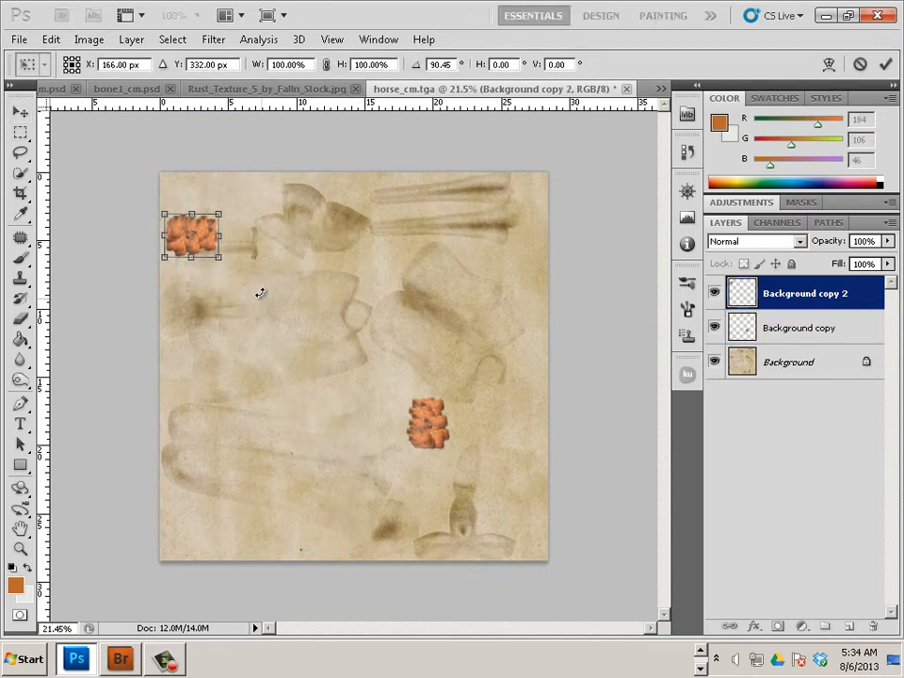
pyautogui.scroll(5, 223, 259)
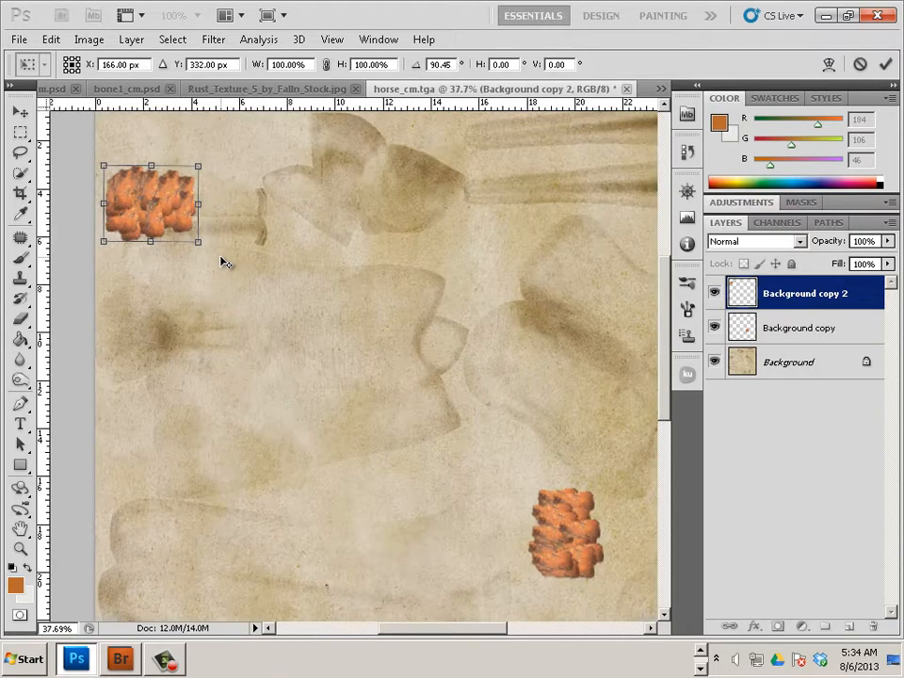
pyautogui.scroll(2, 293, 293)
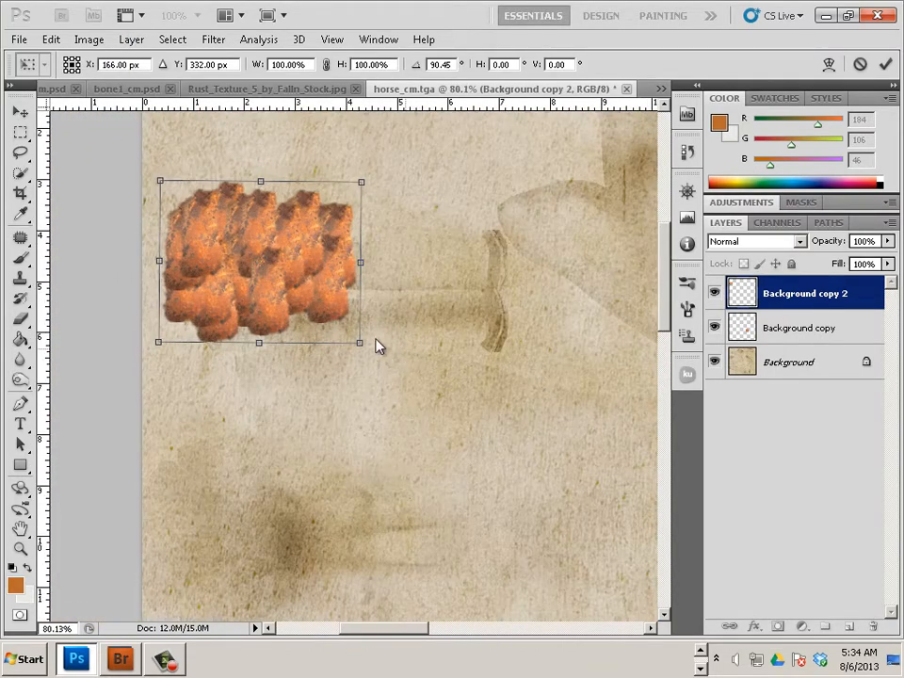
pyautogui.moveTo(283, 262); pyautogui.dragTo(298, 321)
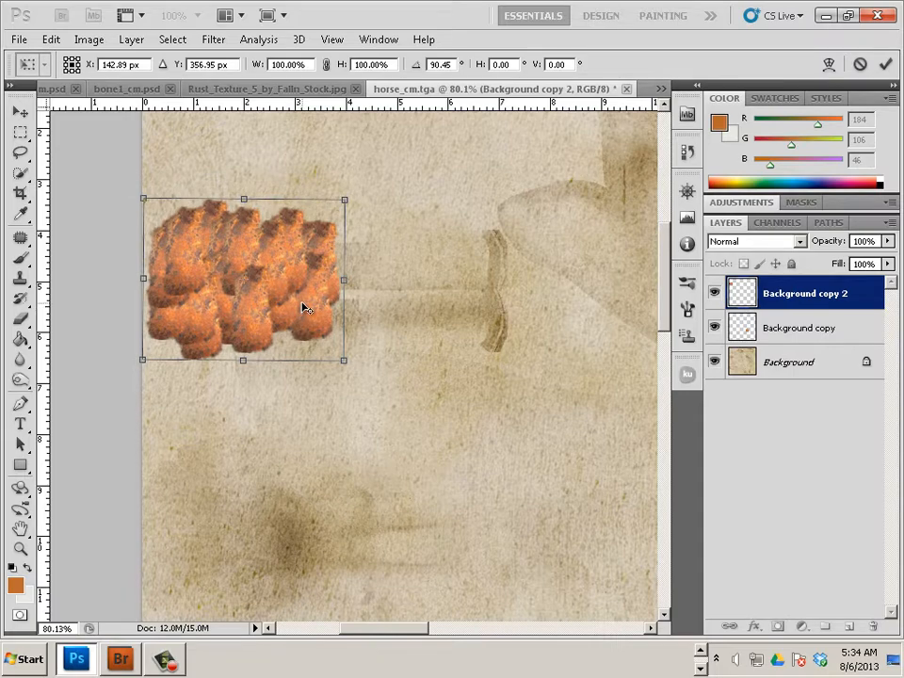
pyautogui.moveTo(243, 279); pyautogui.dragTo(407, 291)
# Apply the rust patch transformation and switch over to Maya
pyautogui.click(20, 111)
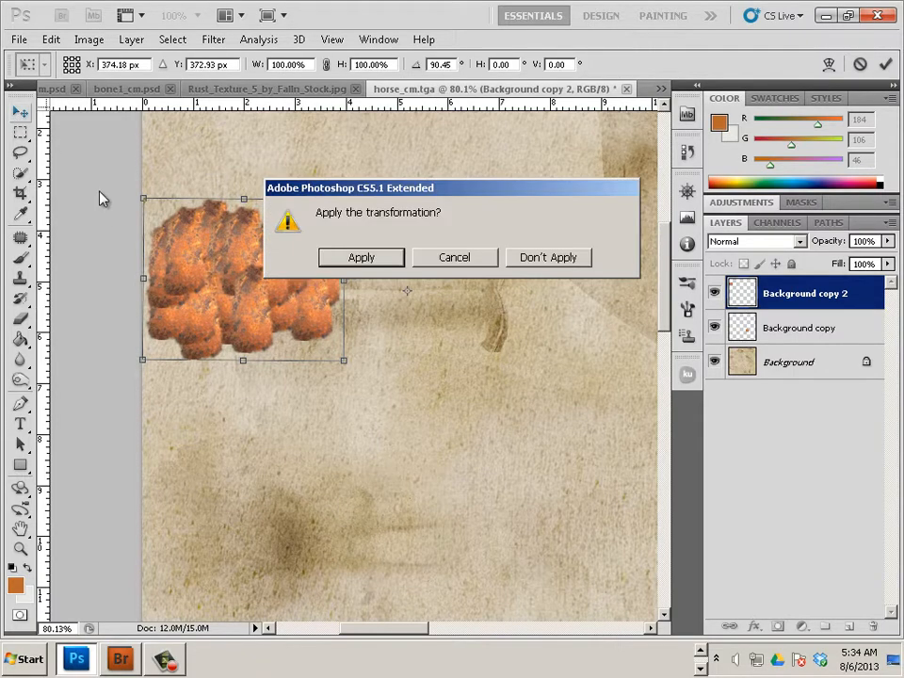
pyautogui.click(360, 257)
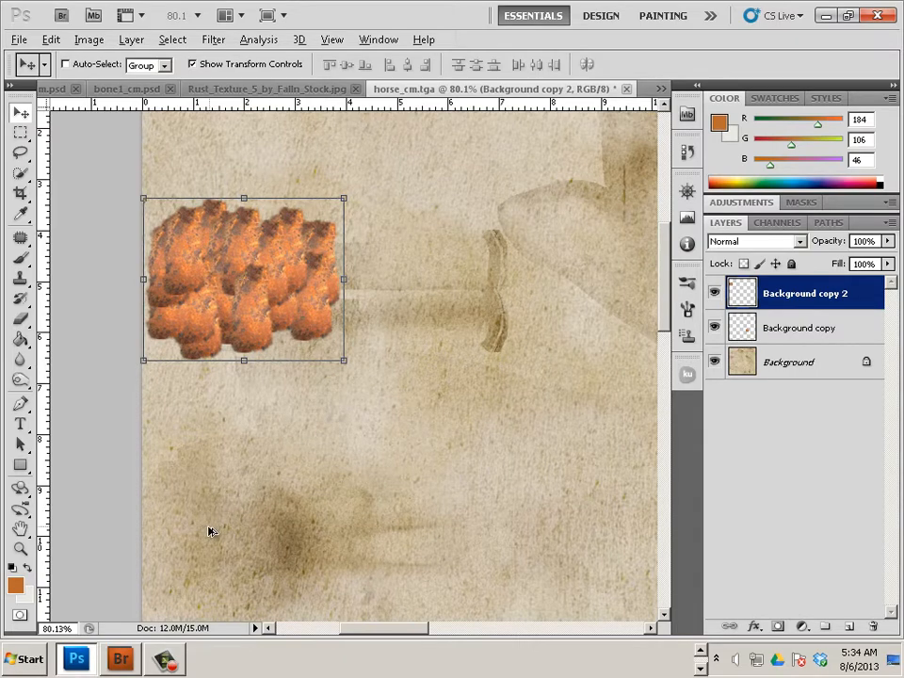
pyautogui.hotkey('alt', 'Tab')
pyautogui.hotkey('alt', 'Tab')
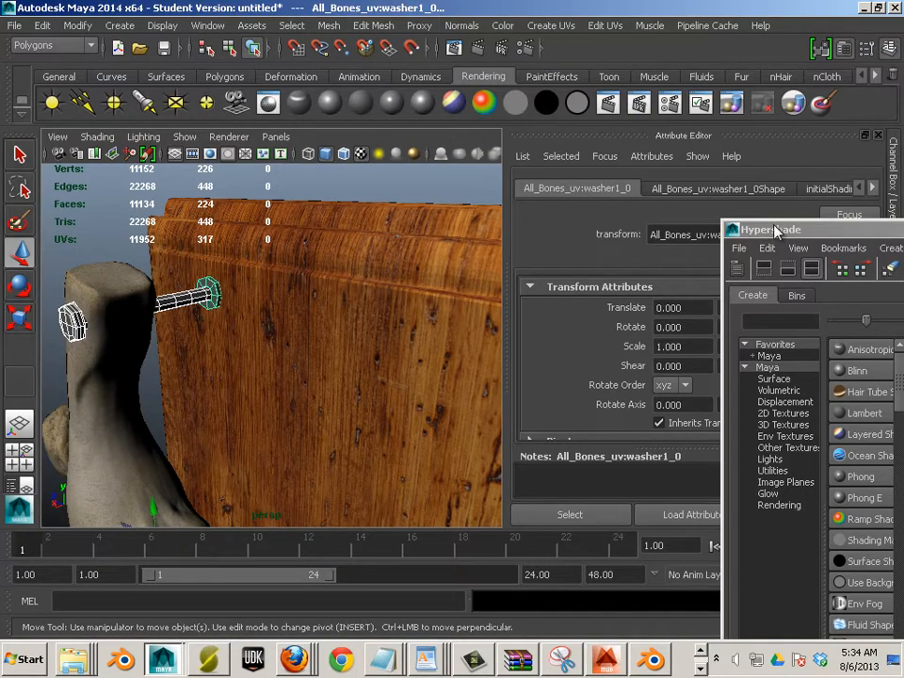
# Show the nail1_0 mesh's UV shells in the UV Texture Editor with only the nail selected
pyautogui.click(209, 28)
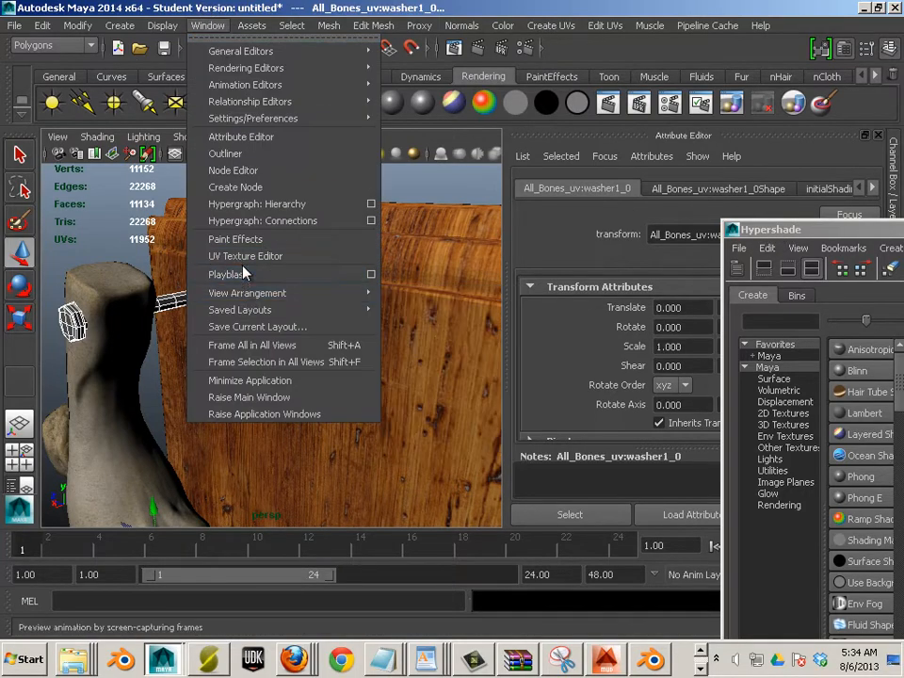
pyautogui.click(252, 256)
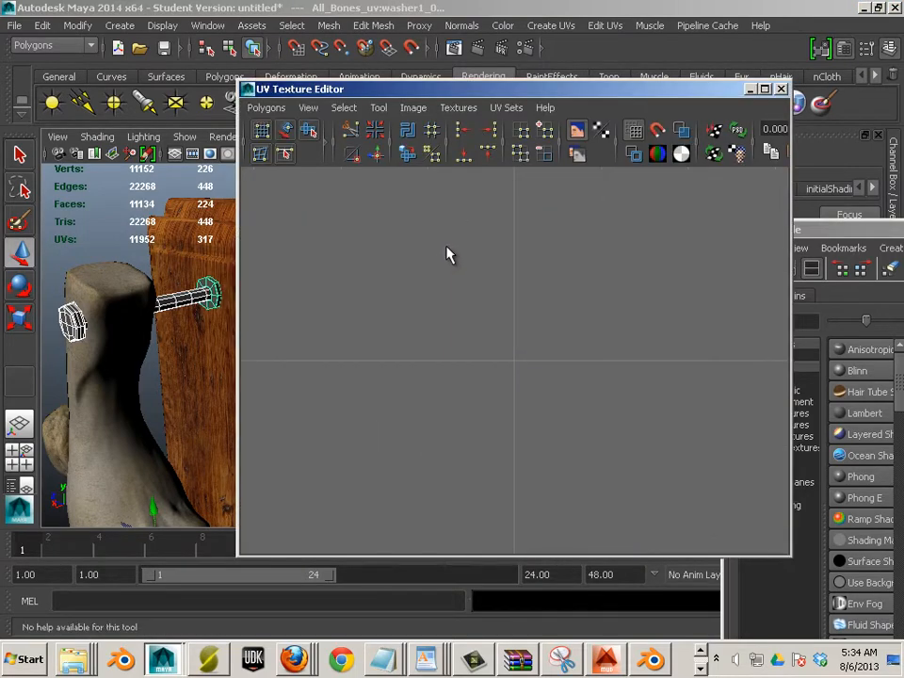
pyautogui.keyDown('shift'); pyautogui.click(211, 290); pyautogui.keyUp('shift')
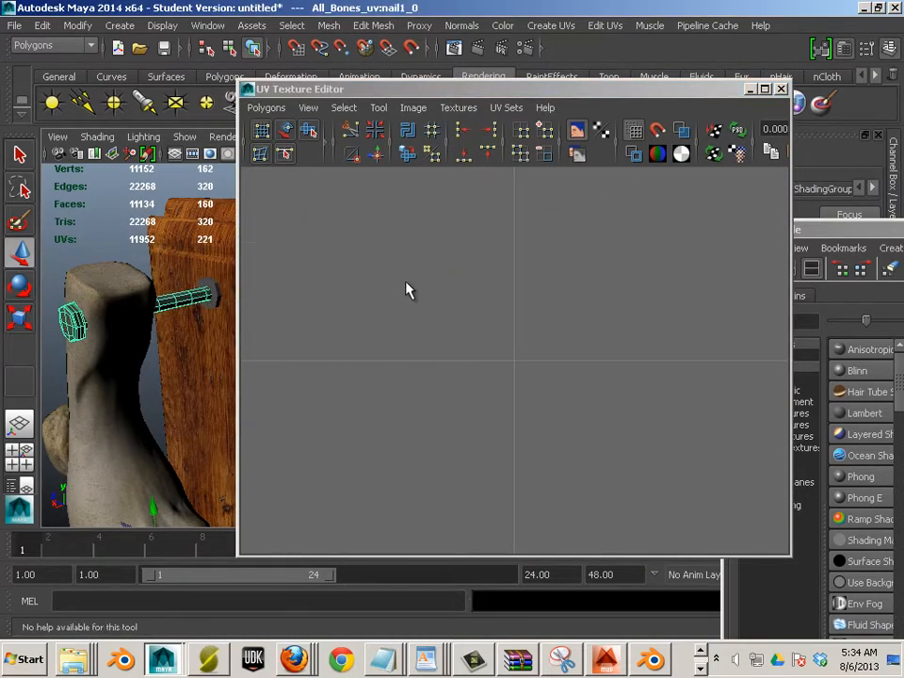
pyautogui.scroll(-5, 411, 285)
pyautogui.scroll(2, 417, 287)
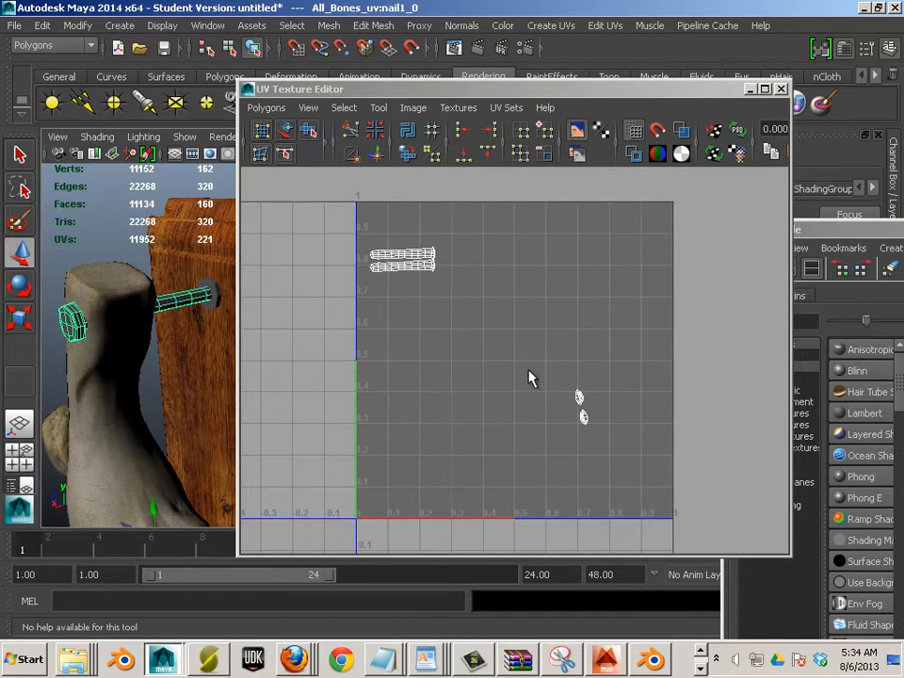
pyautogui.click(268, 108)
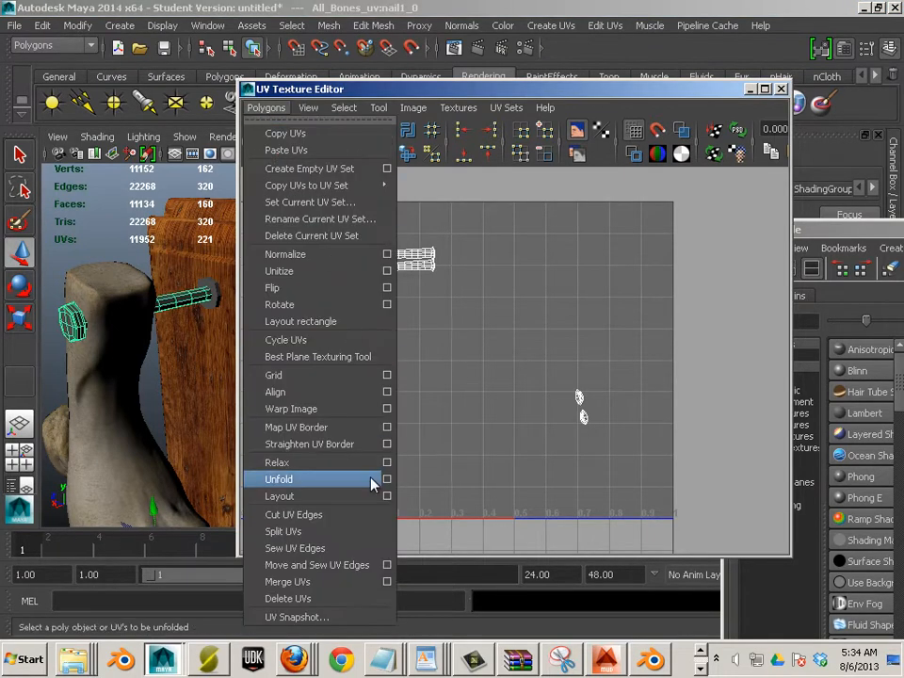
# Save a first 2048-size UV snapshot named 'uv' to the Desktop
pyautogui.click(297, 618)
pyautogui.click(696, 278)
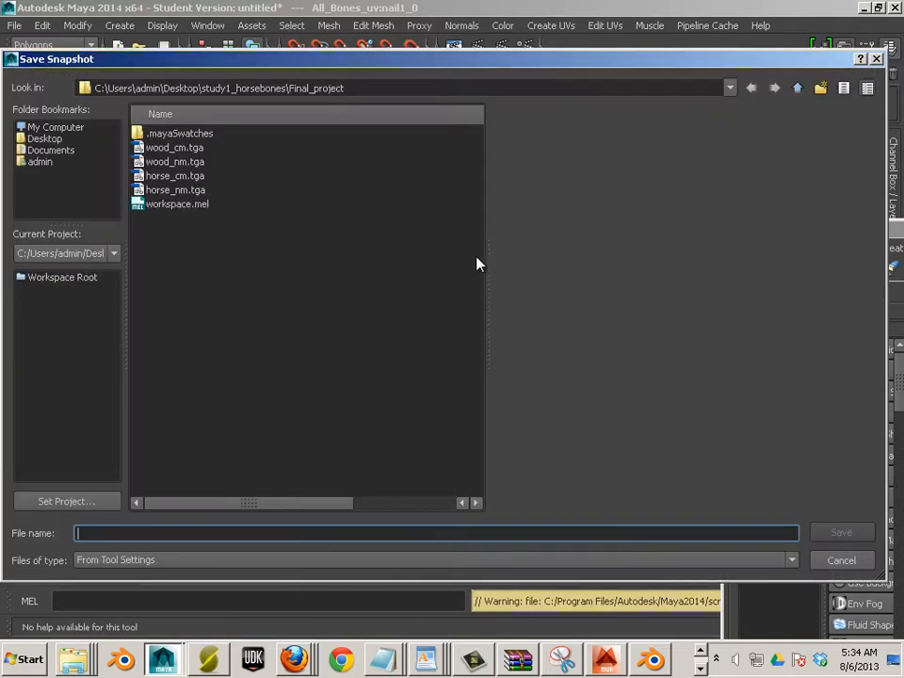
pyautogui.click(44, 139)
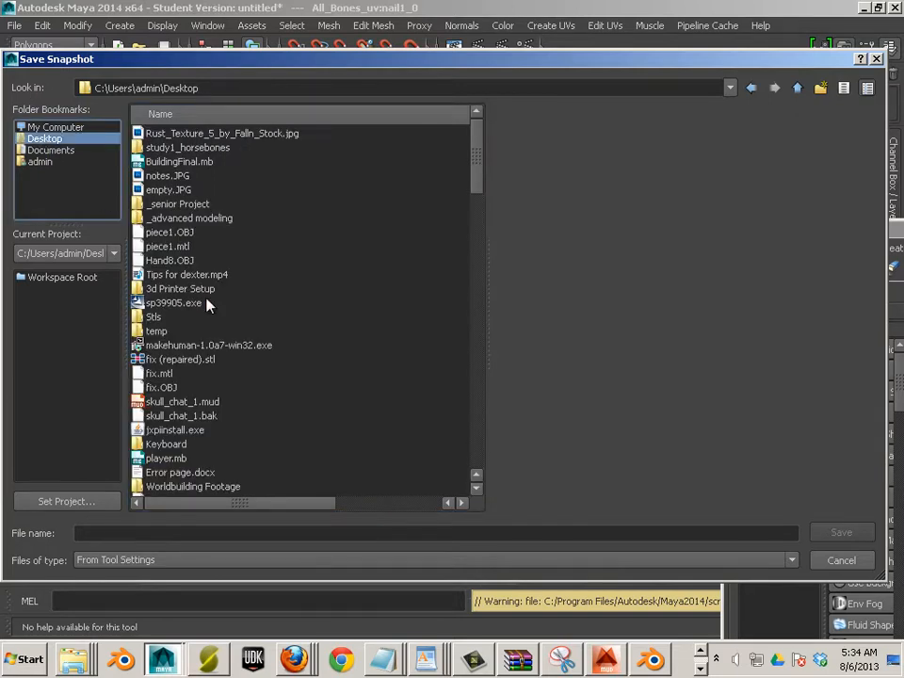
pyautogui.click(195, 531)
pyautogui.write('uv')
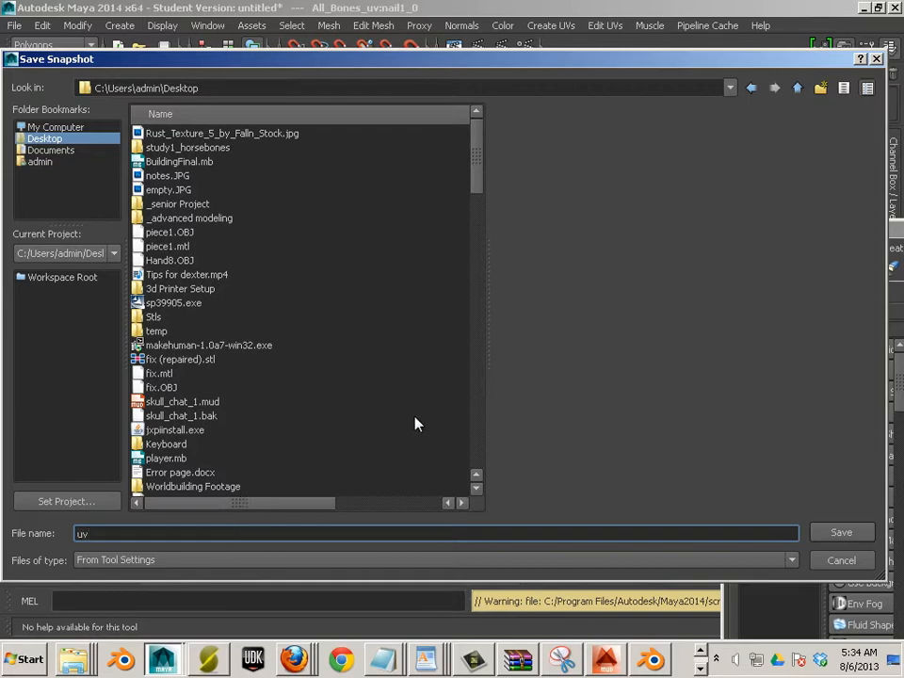
pyautogui.click(835, 533)
pyautogui.click(625, 276)
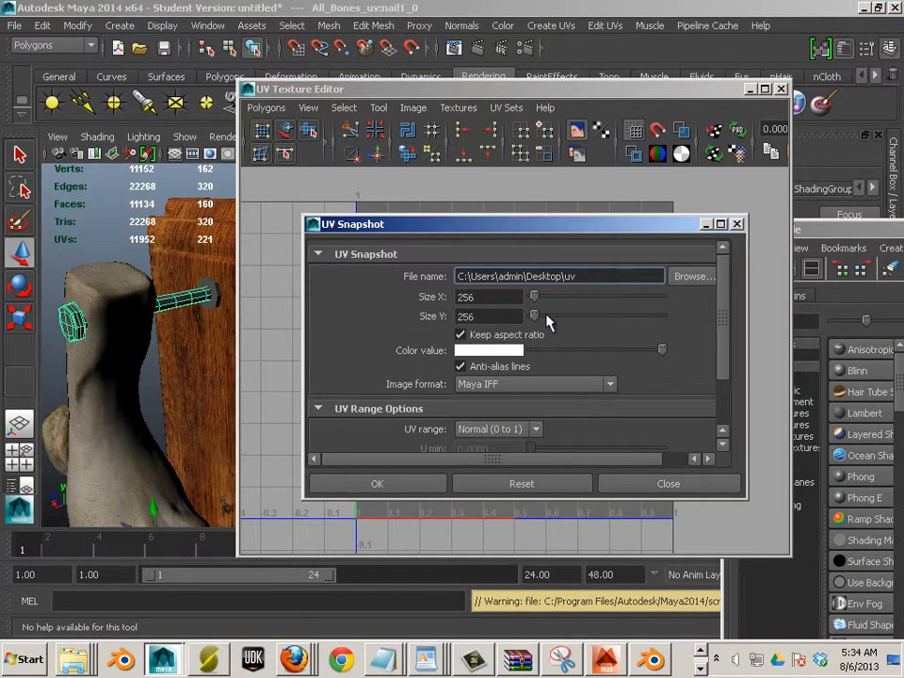
pyautogui.doubleClick(512, 295)
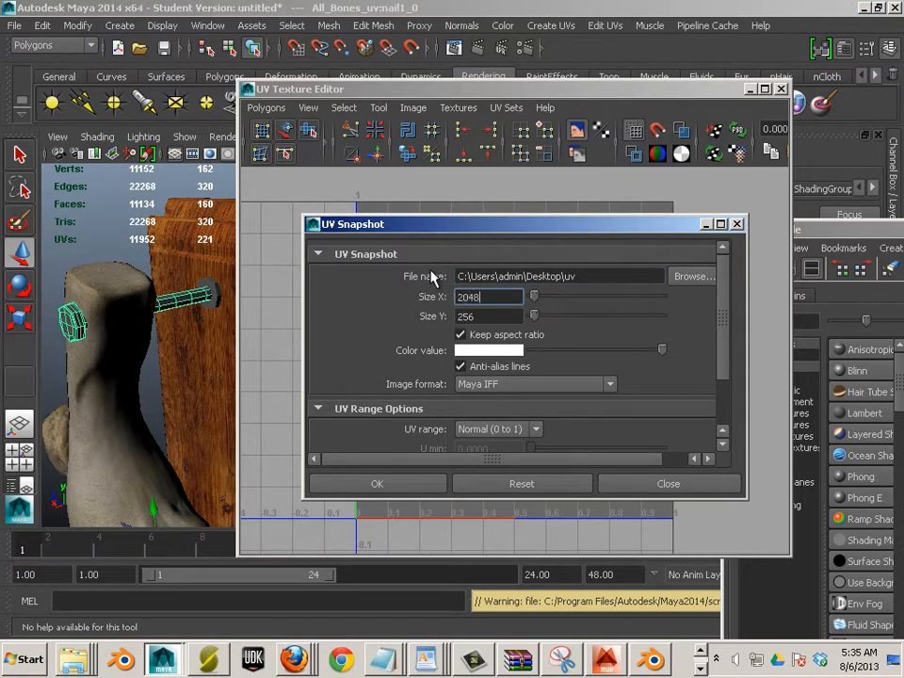
pyautogui.press('Tab')
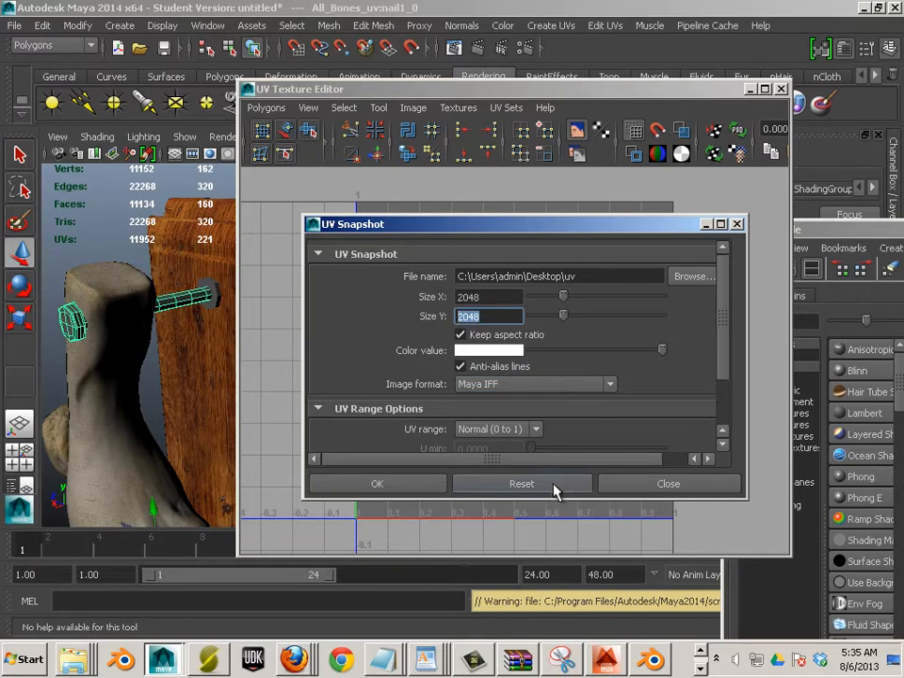
pyautogui.moveTo(728, 375); pyautogui.dragTo(592, 464)
pyautogui.click(391, 486)
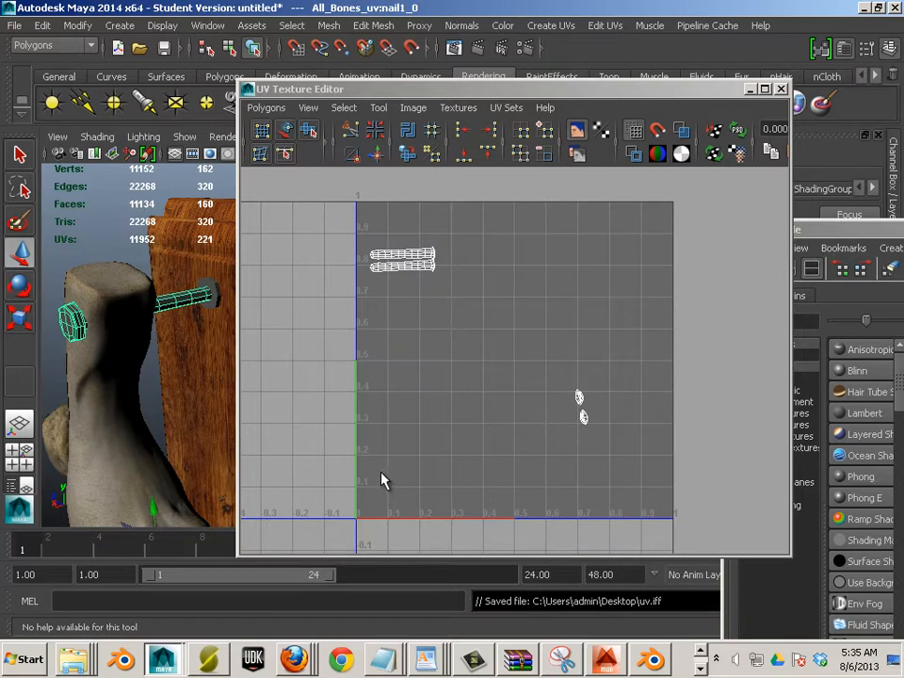
# Reopen UV Snapshot and set the output file to UV_snap.tga on the Desktop
pyautogui.click(265, 111)
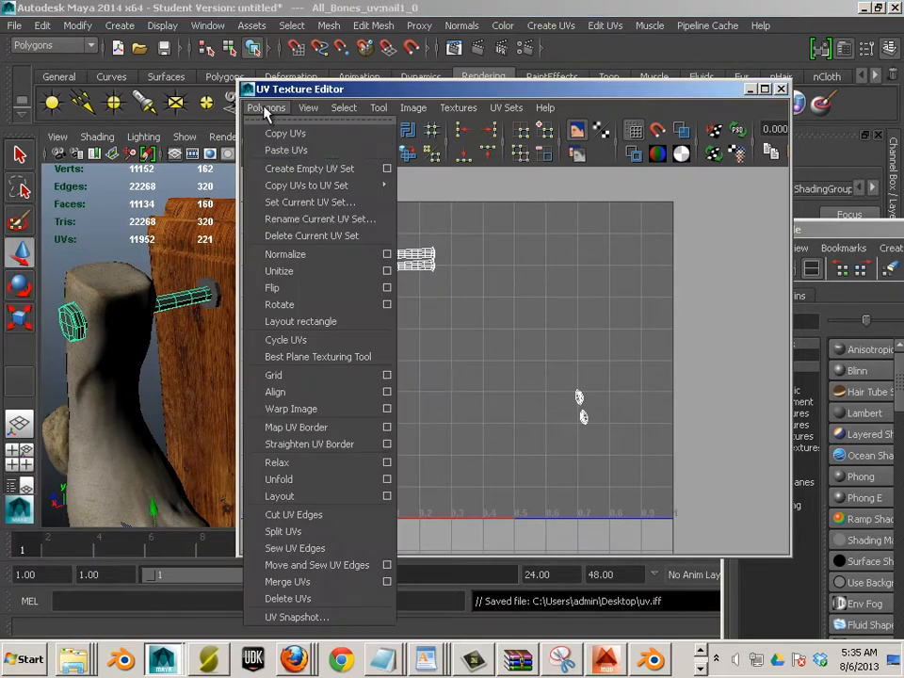
pyautogui.click(297, 617)
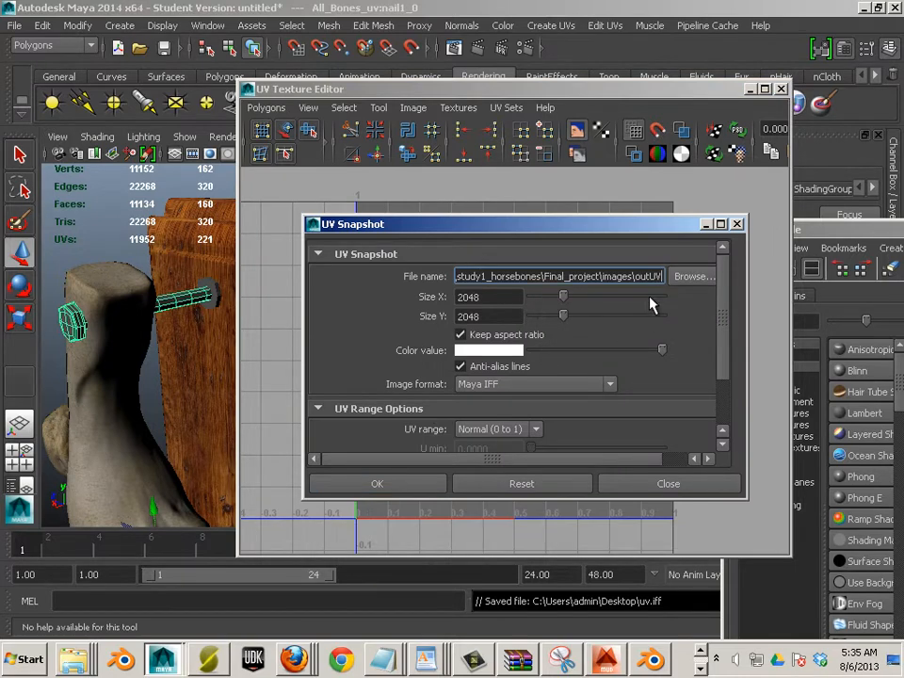
pyautogui.click(685, 281)
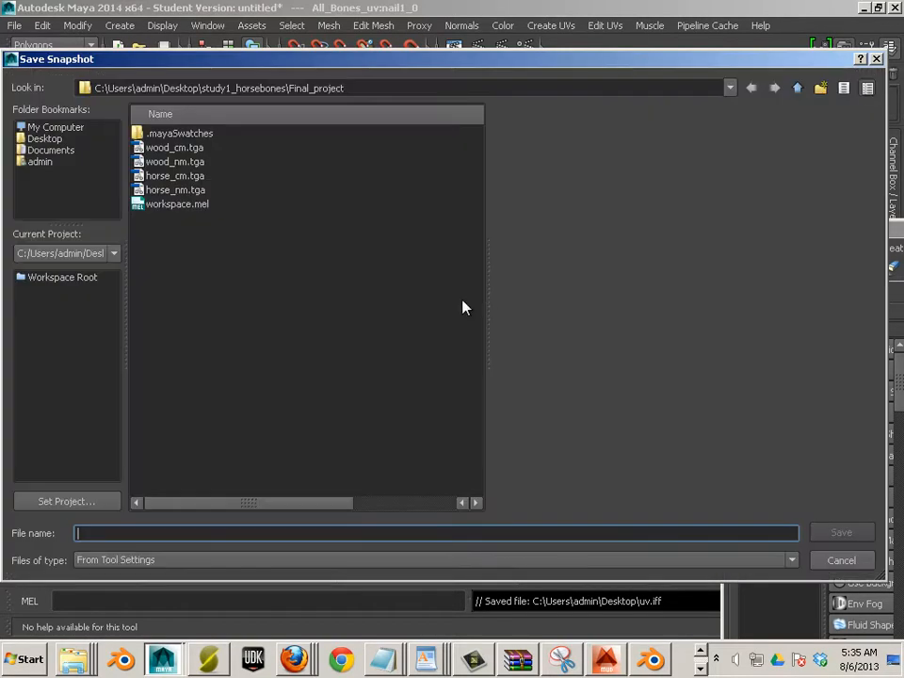
pyautogui.click(45, 141)
pyautogui.click(205, 534)
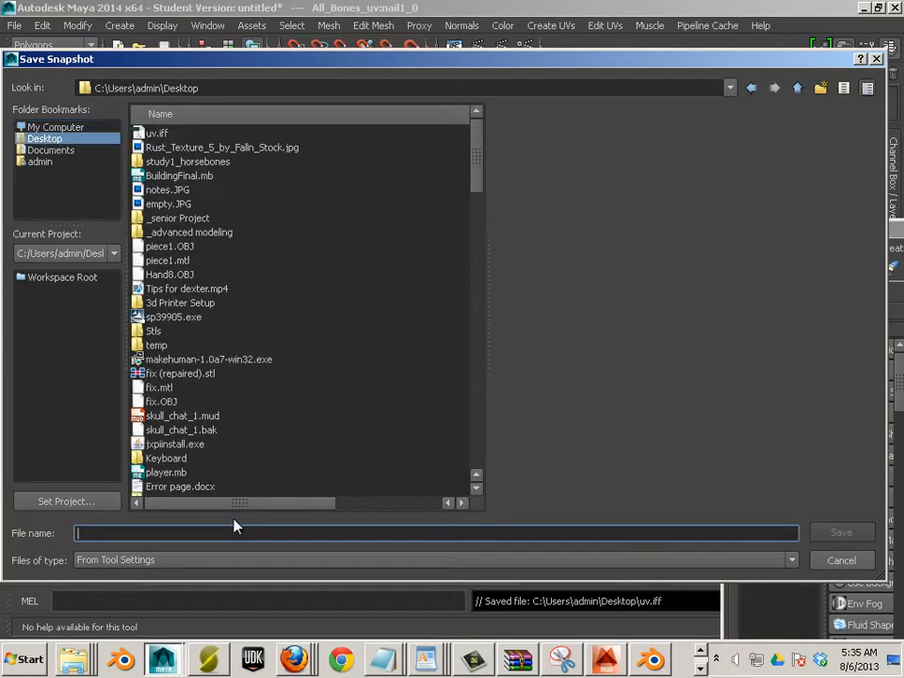
pyautogui.write('u')
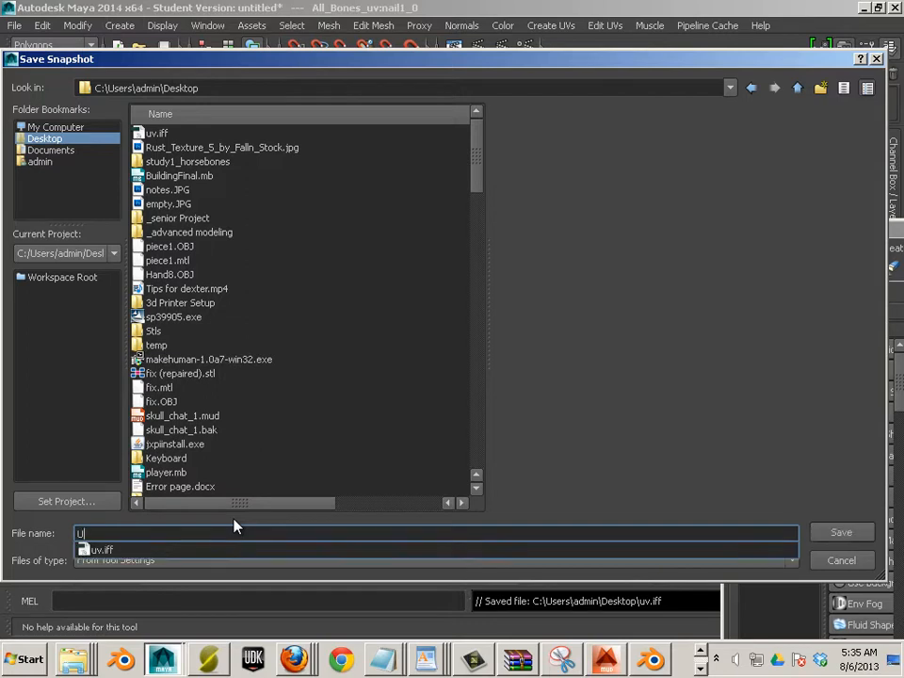
pyautogui.write('V_snap')
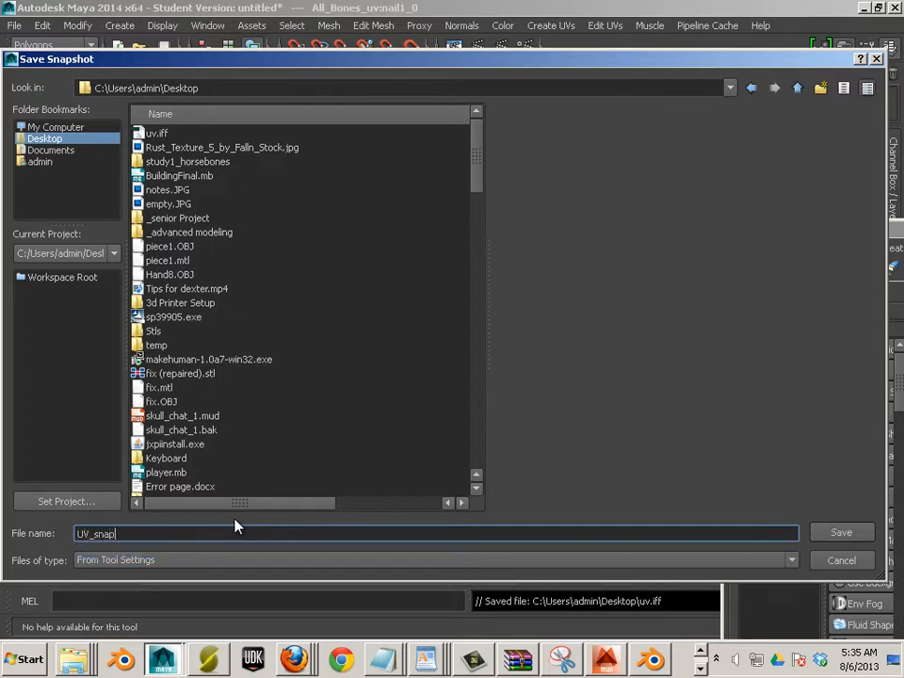
pyautogui.write('.tga')
pyautogui.click(840, 534)
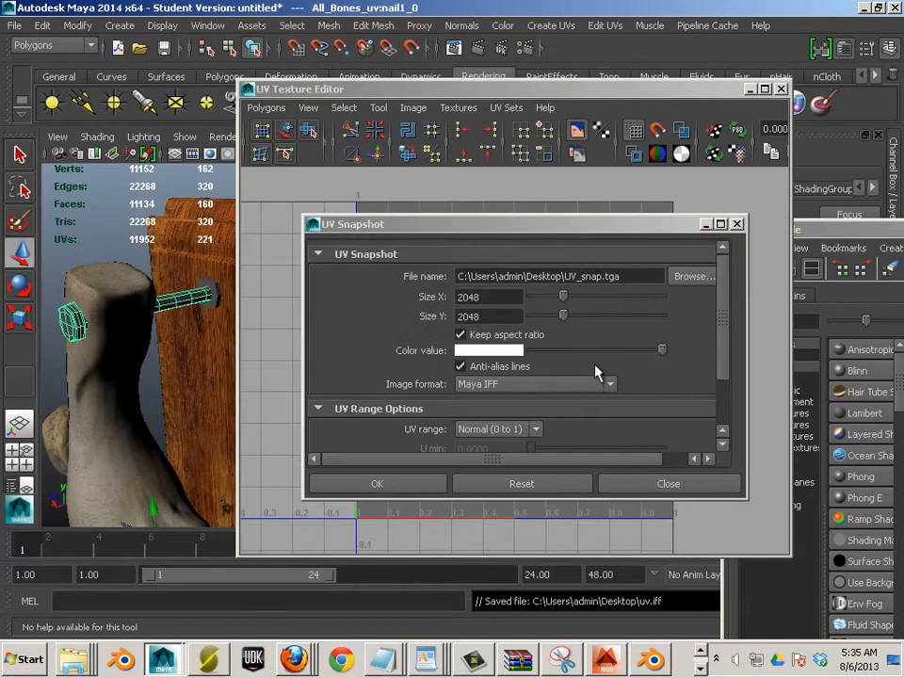
# Choose Targa as the image format, save the snapshot, and return to Photoshop
pyautogui.click(541, 386)
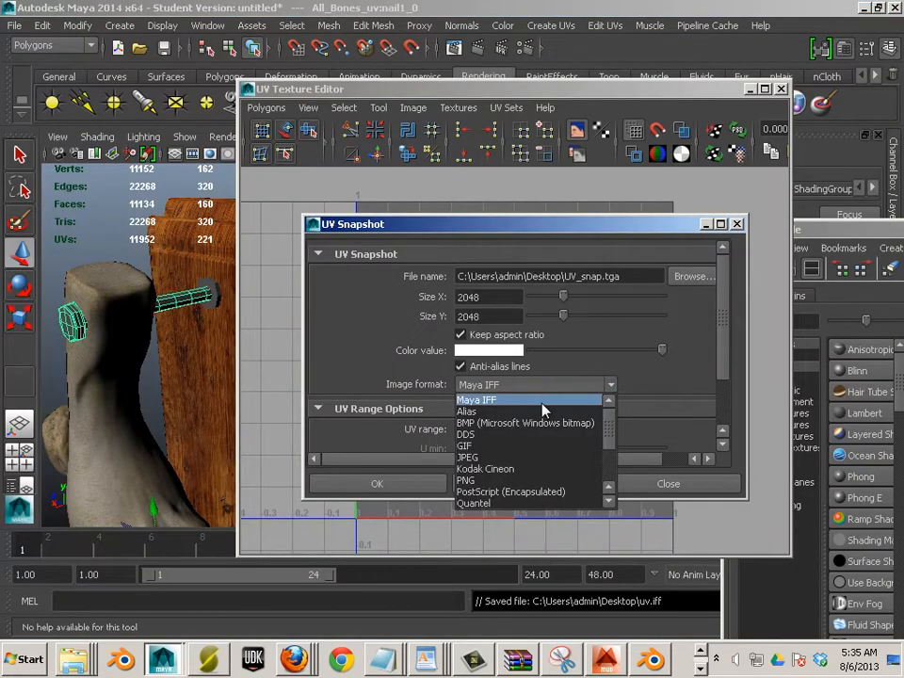
pyautogui.scroll(-2, 557, 478)
pyautogui.click(537, 484)
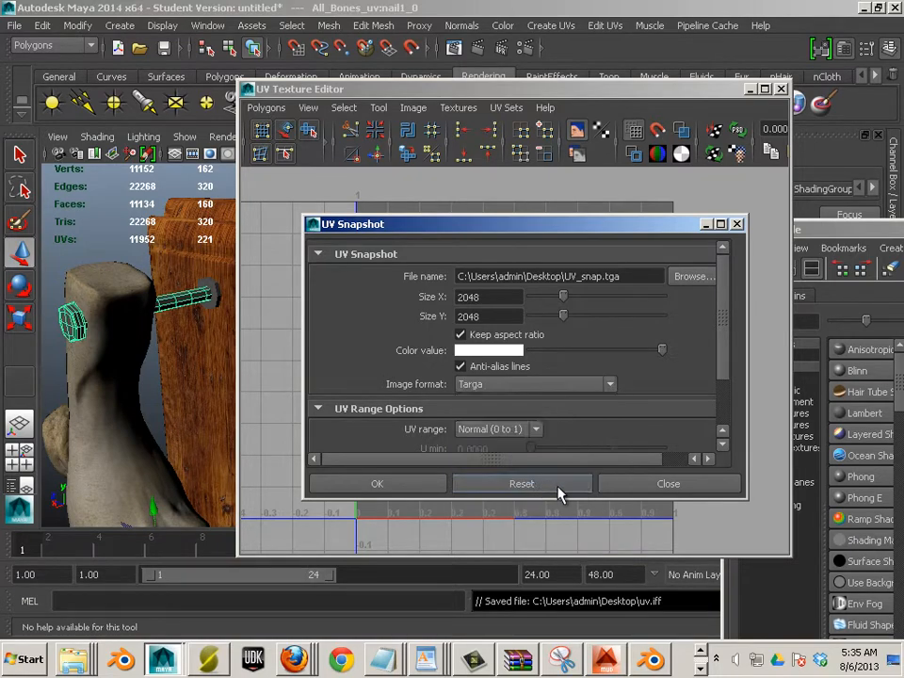
pyautogui.click(435, 486)
pyautogui.hotkey('alt', 'Tab')
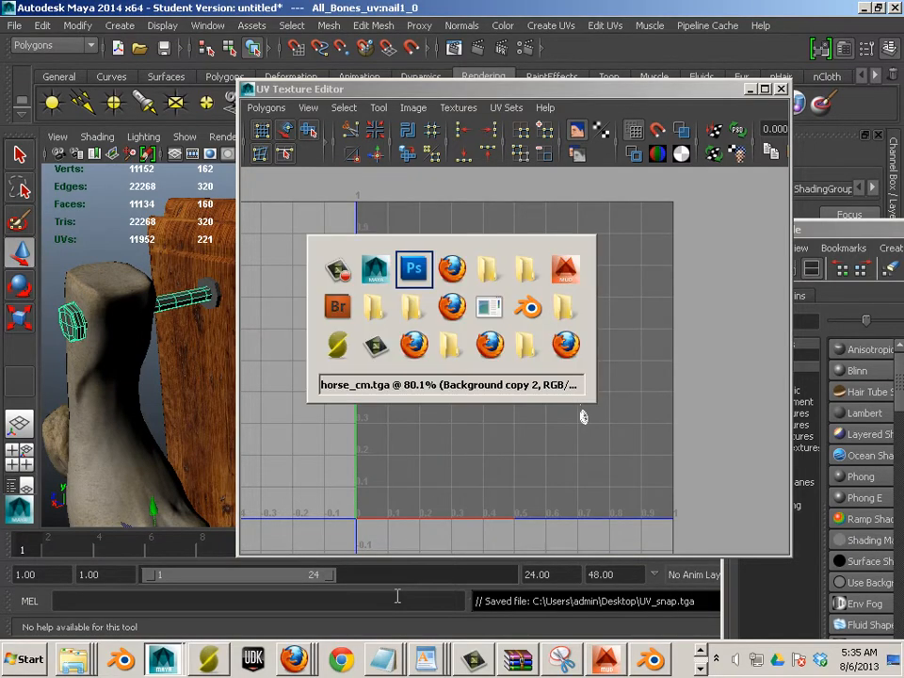
# Open UV_snap.tga from the Desktop, sorted by newest first
pyautogui.click(21, 39)
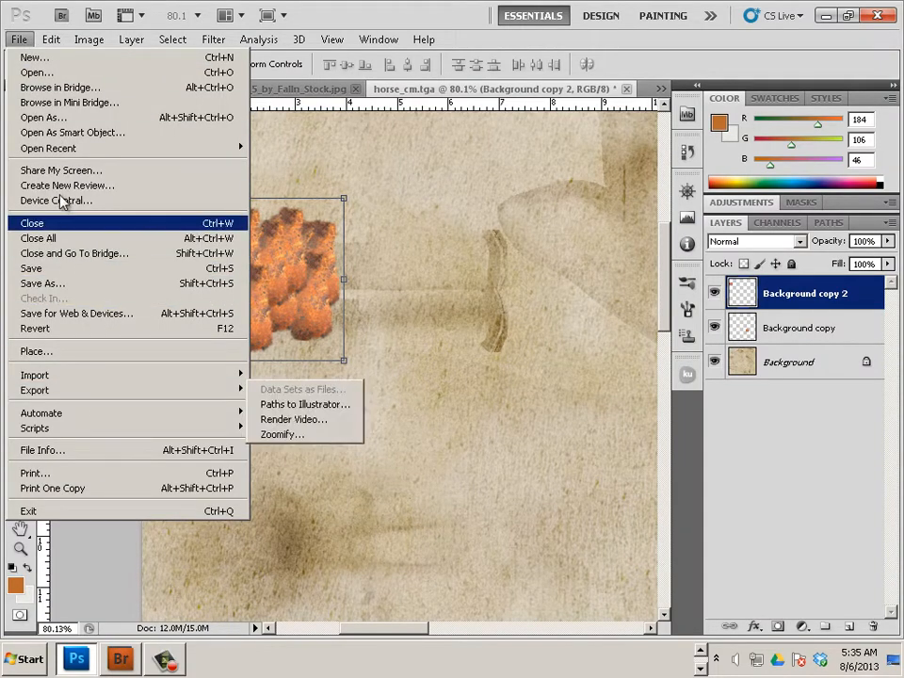
pyautogui.click(37, 73)
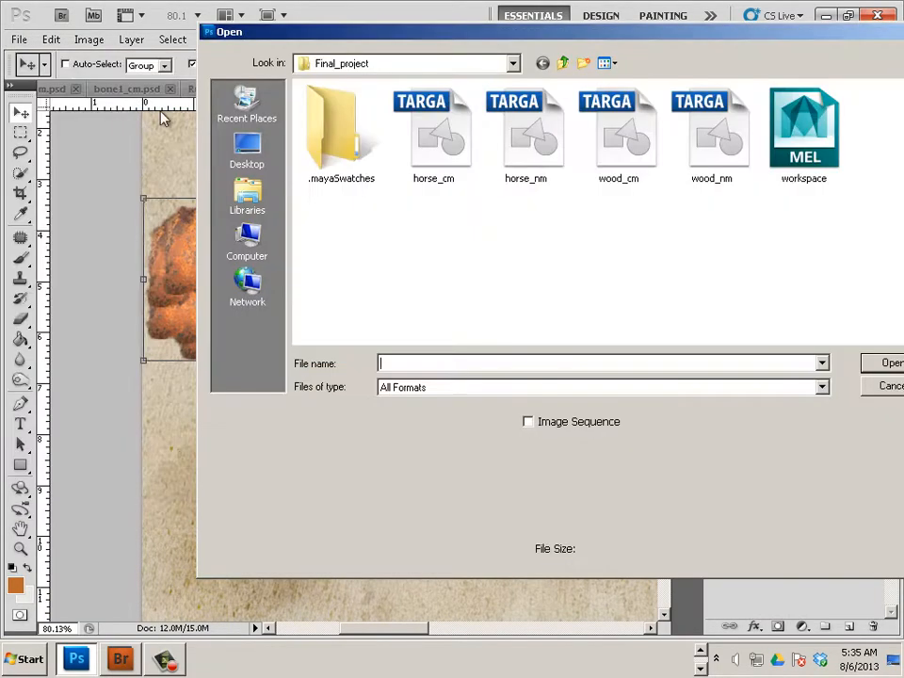
pyautogui.click(242, 151)
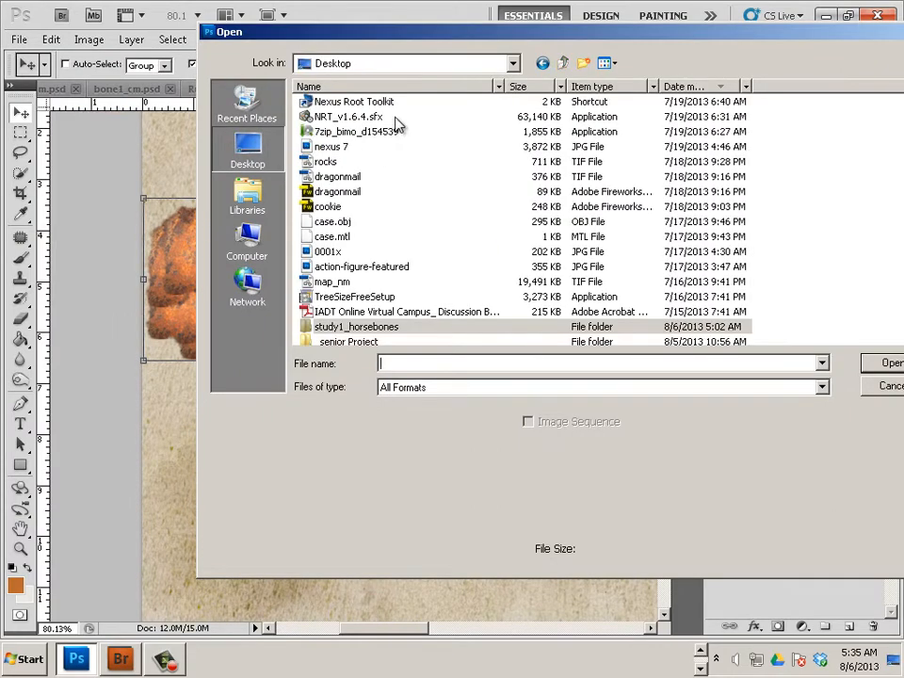
pyautogui.click(696, 85)
pyautogui.click(696, 85)
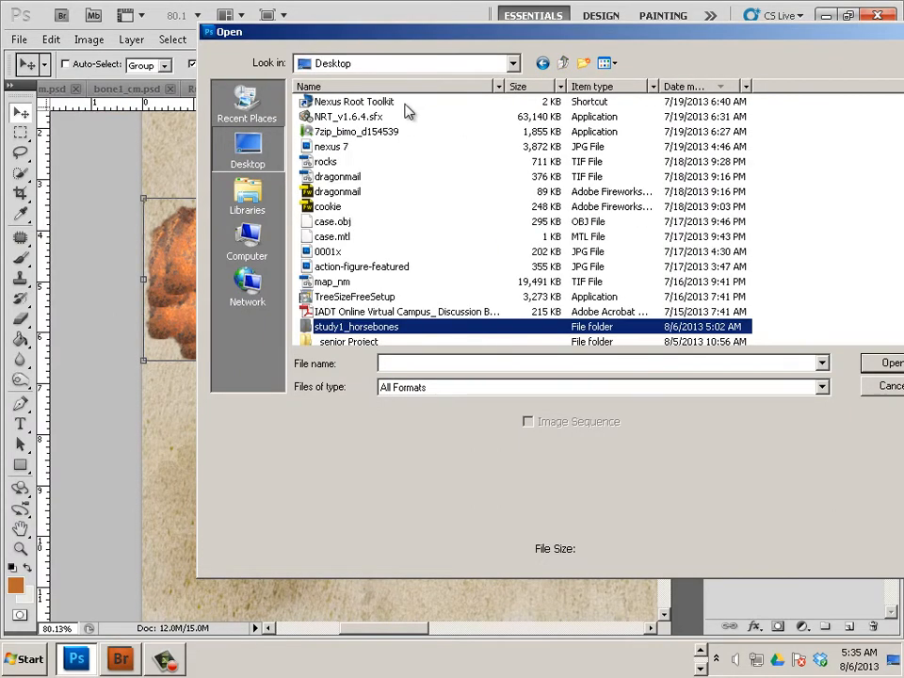
pyautogui.scroll(12, 360, 184)
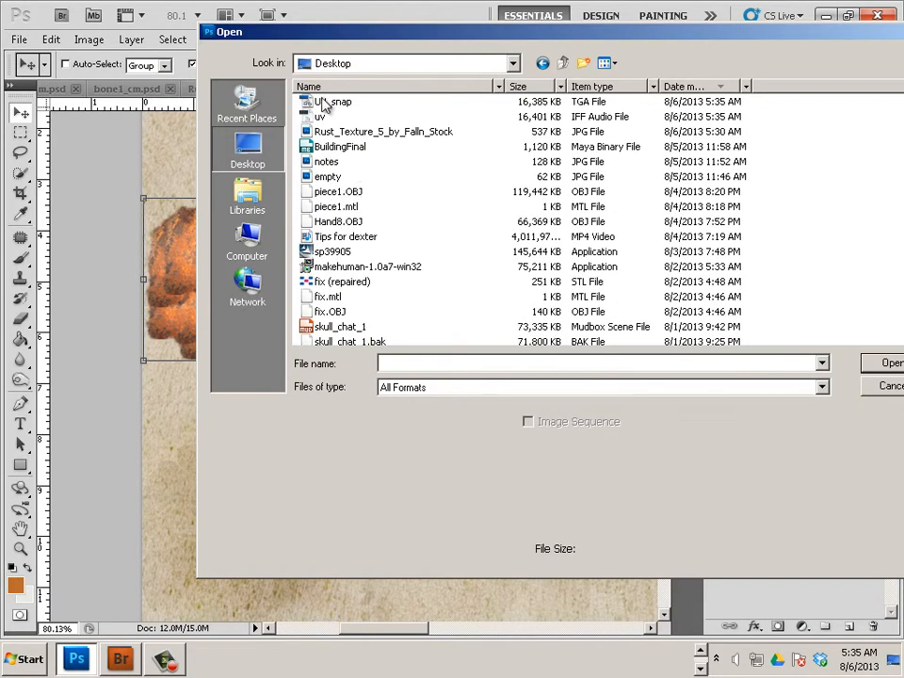
pyautogui.click(323, 104)
pyautogui.click(876, 364)
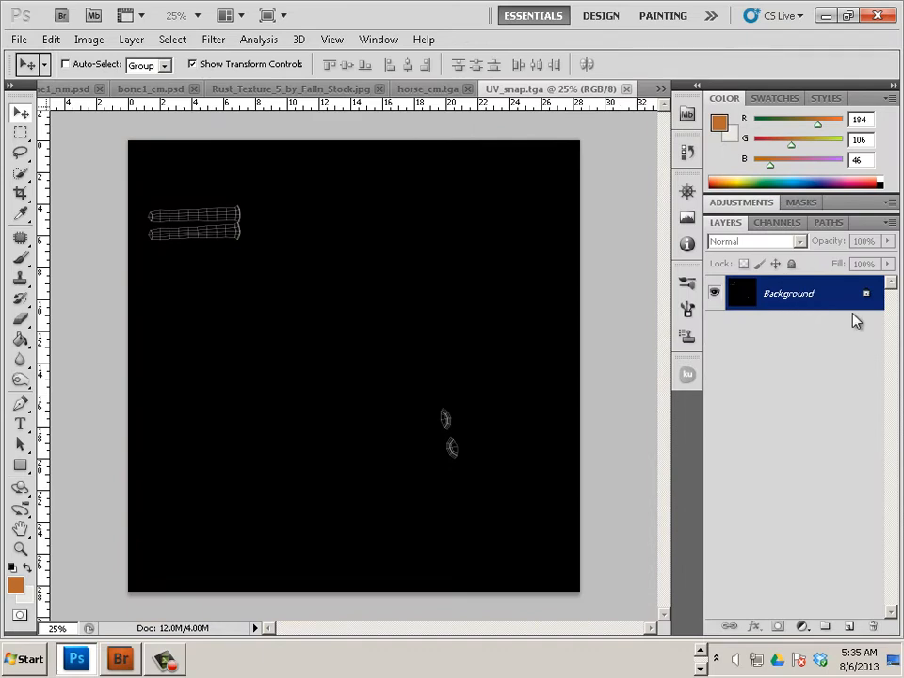
# Duplicate the UV_snap Background layer into horse_cm.tga and switch to that document
pyautogui.rightClick(855, 321)
pyautogui.click(786, 327)
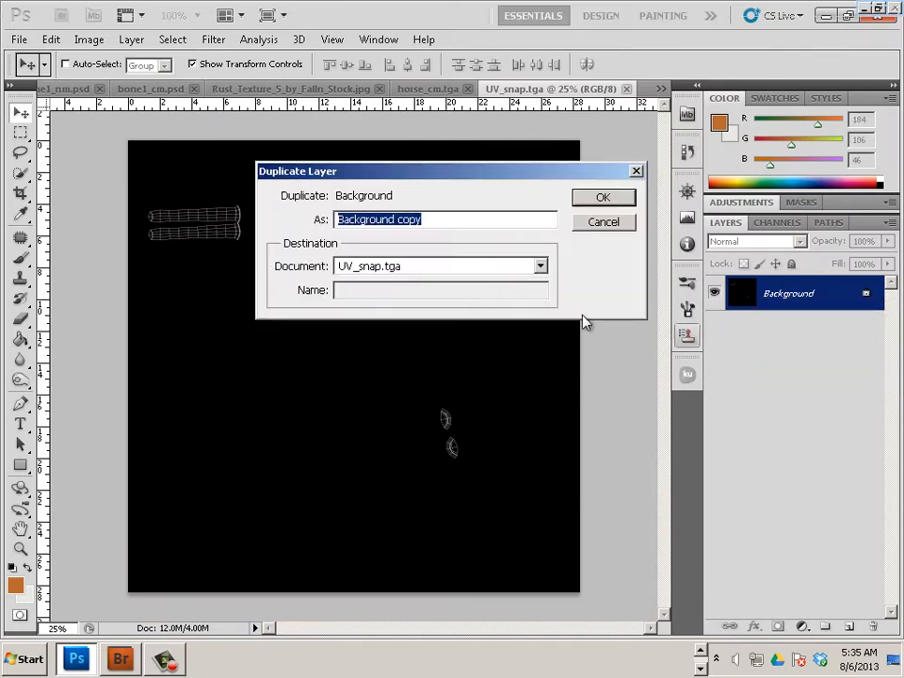
pyautogui.click(489, 273)
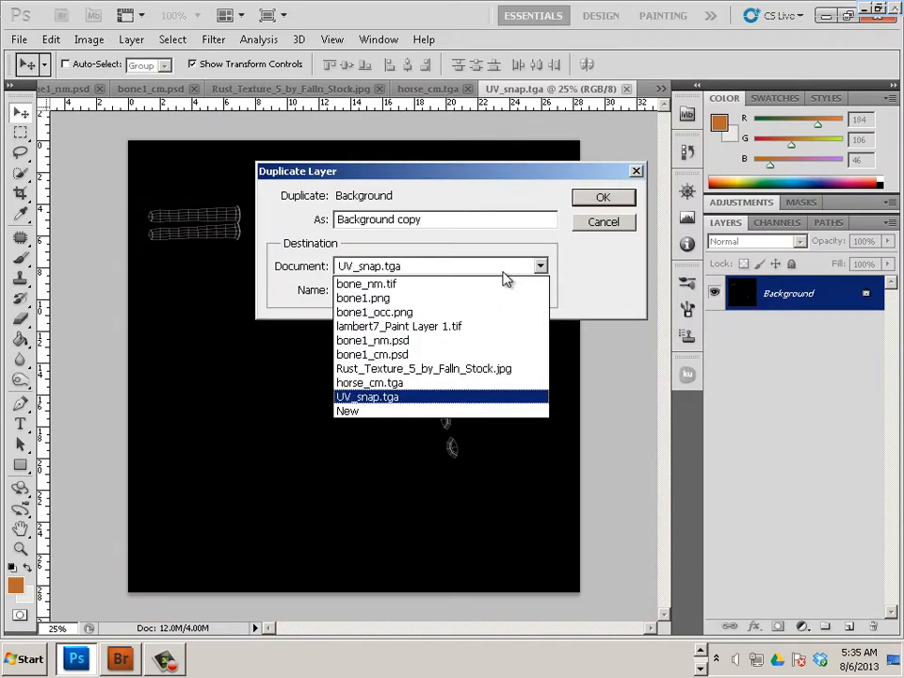
pyautogui.click(470, 388)
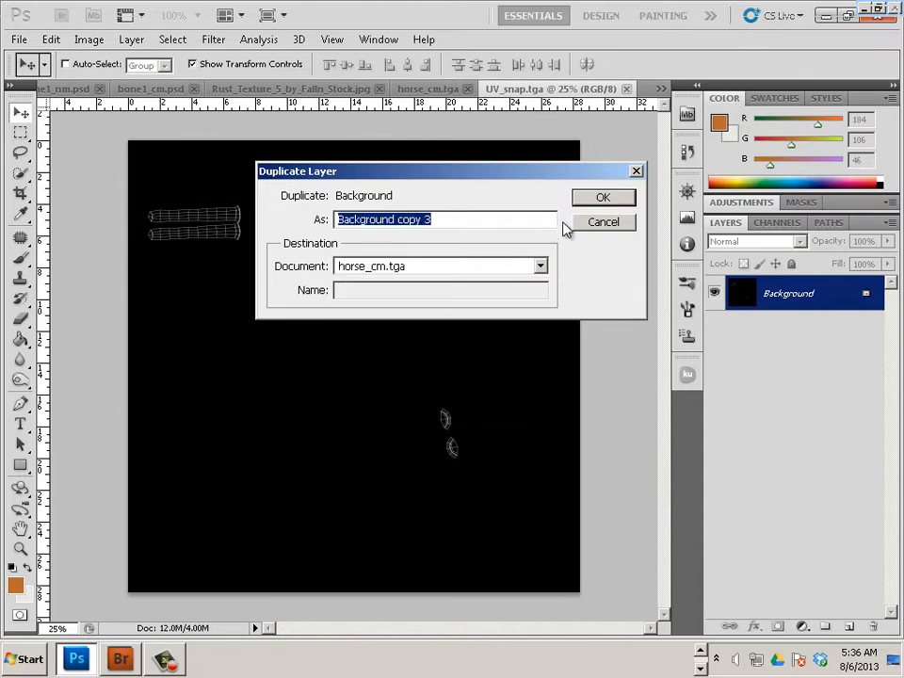
pyautogui.click(602, 199)
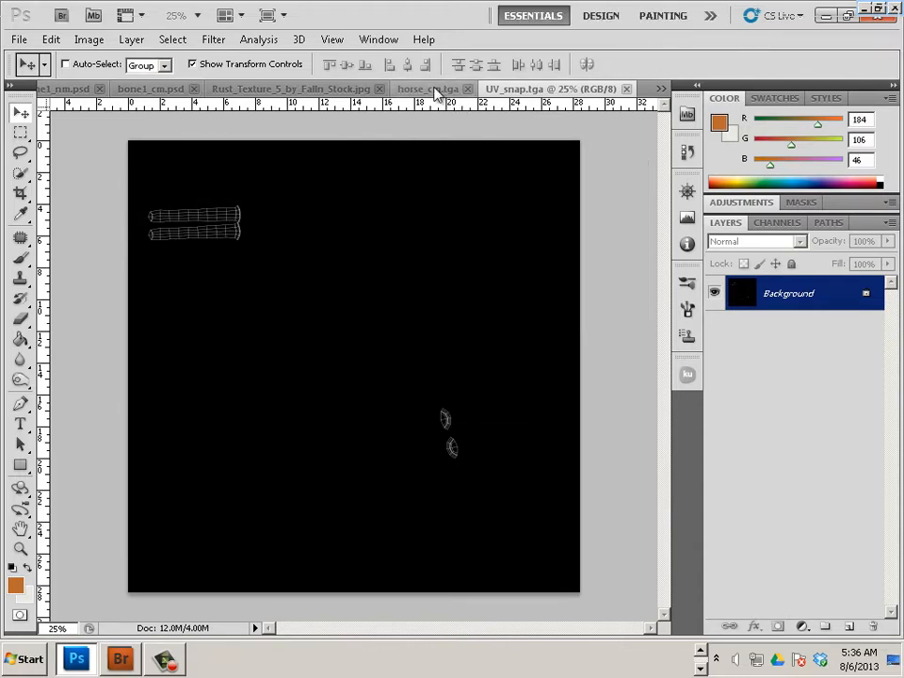
pyautogui.click(435, 92)
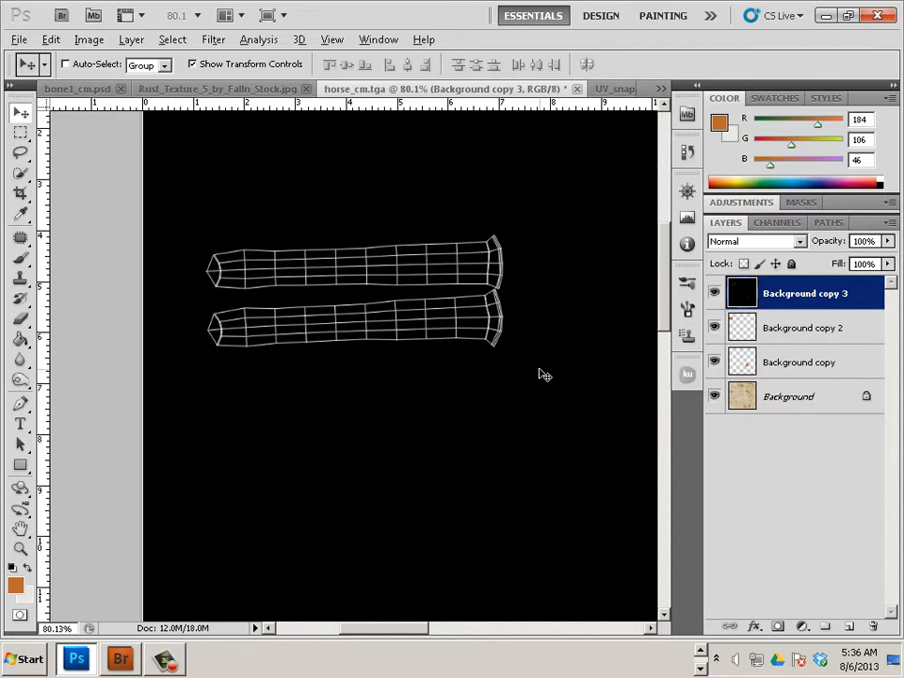
# Invert the black UV wireframe layer, Background copy 3, so it turns white
pyautogui.scroll(-3, 538, 372)
pyautogui.scroll(-4, 539, 372)
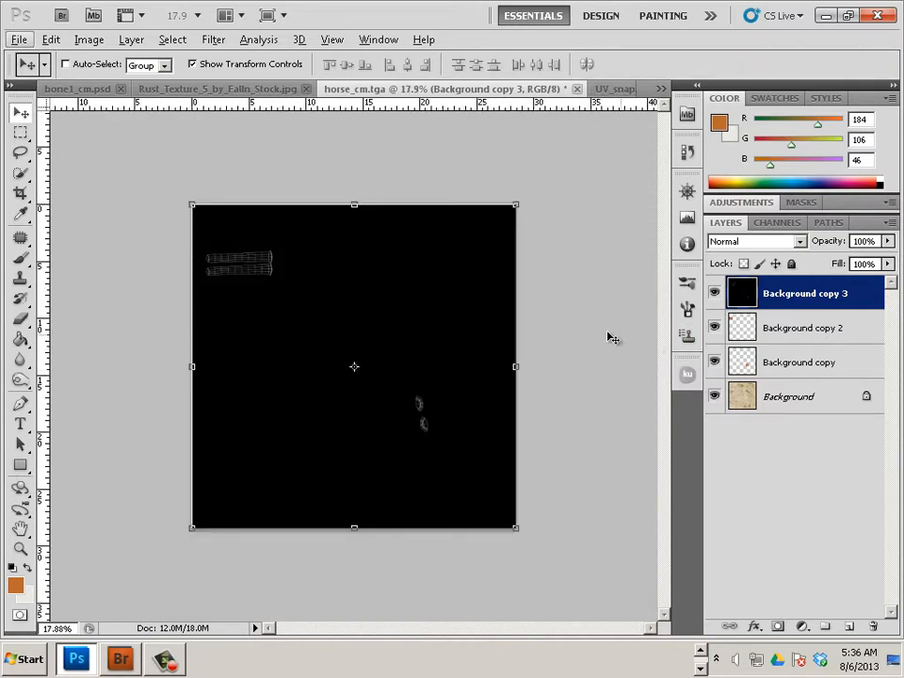
pyautogui.scroll(1, 271, 305)
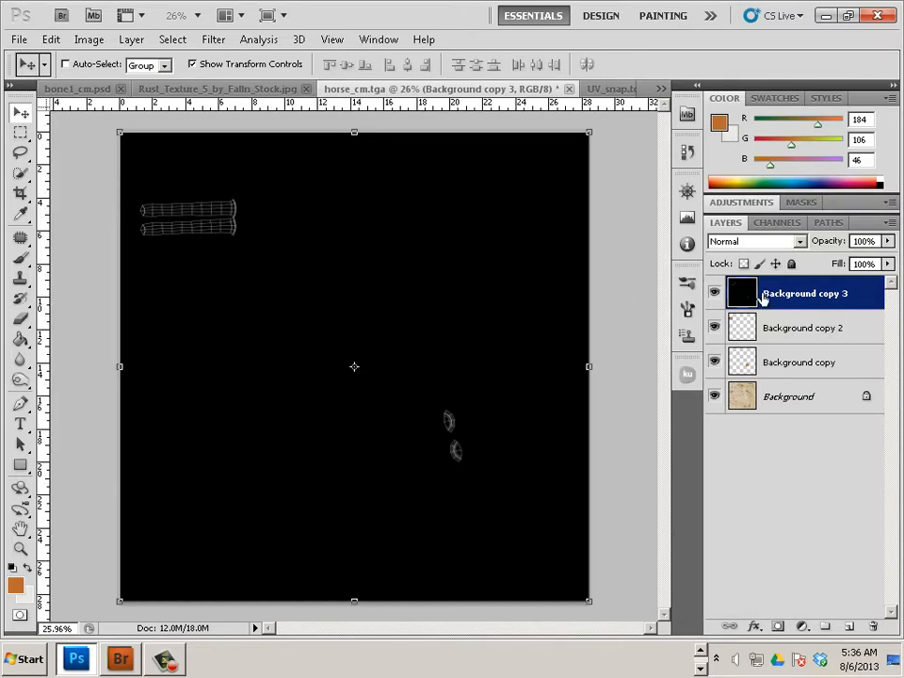
pyautogui.click(88, 39)
pyautogui.moveTo(109, 88)
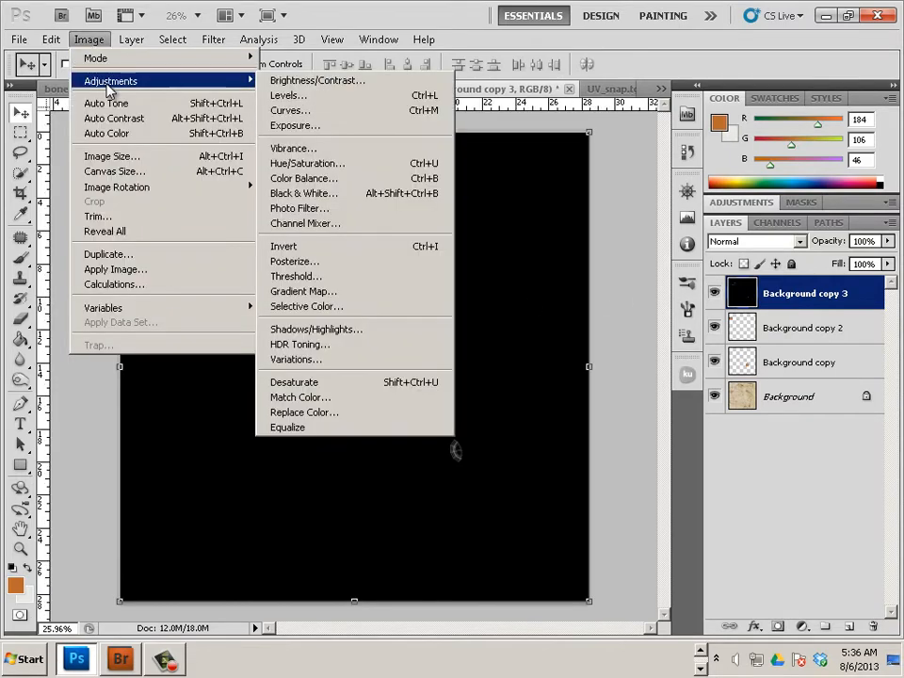
pyautogui.click(315, 247)
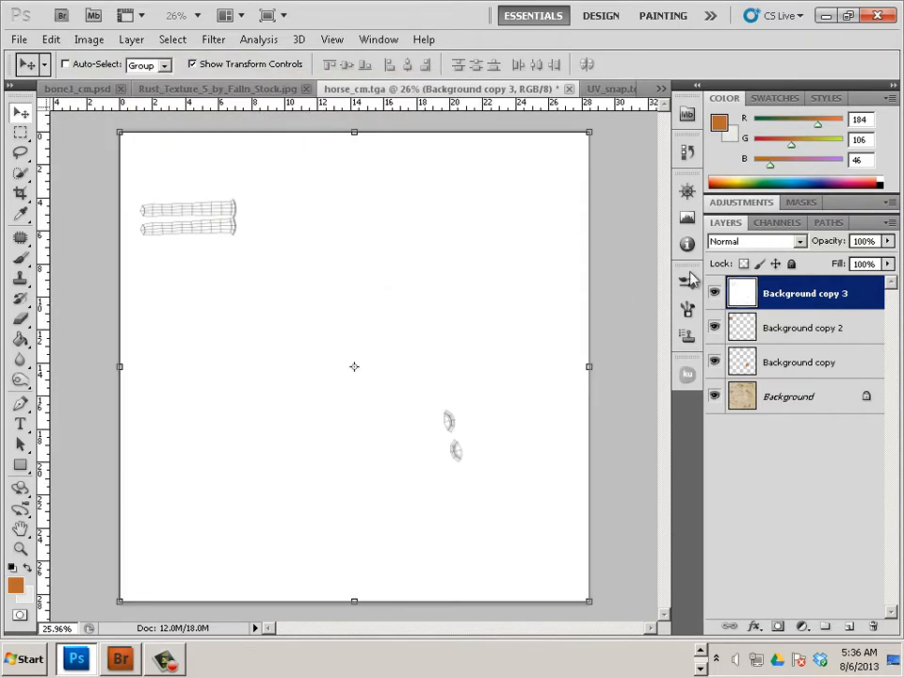
# Set the wireframe layer's blend mode to Multiply, comparing it against Normal
pyautogui.click(758, 241)
pyautogui.click(754, 65)
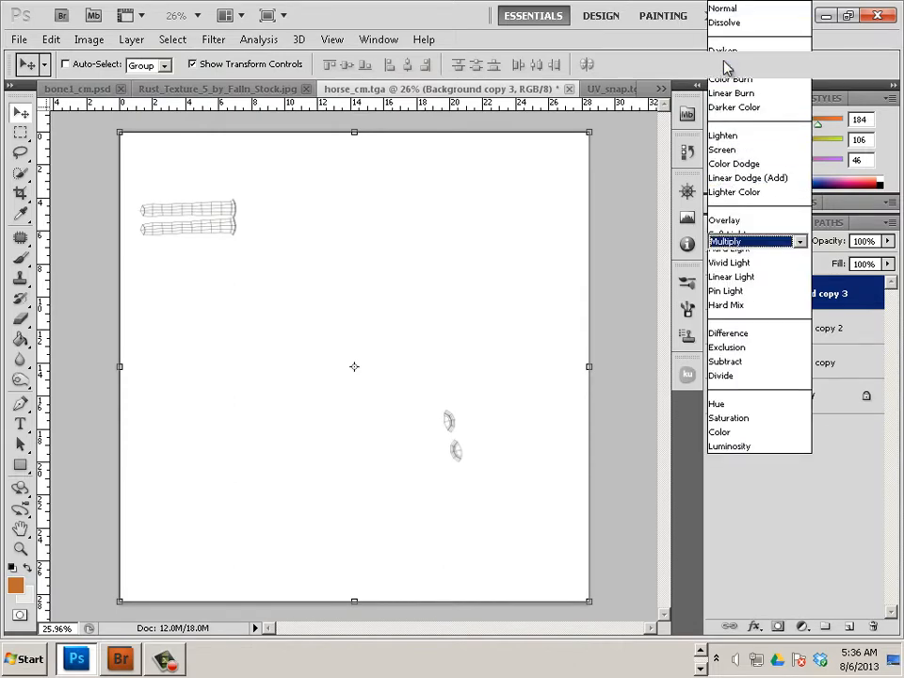
pyautogui.hotkey('ctrl', 'alt', 'z')
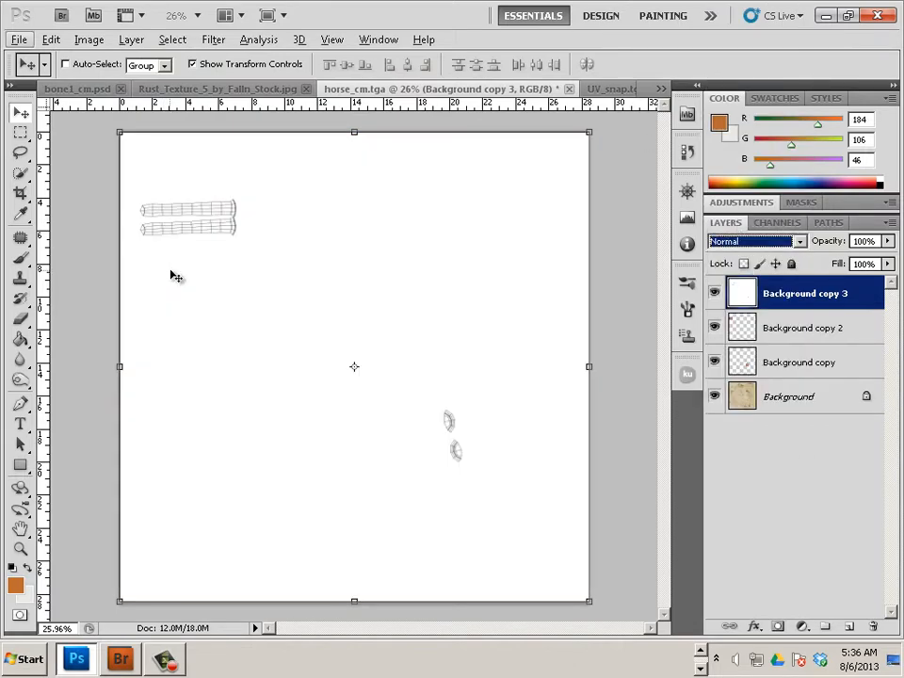
pyautogui.hotkey('shift', '+')
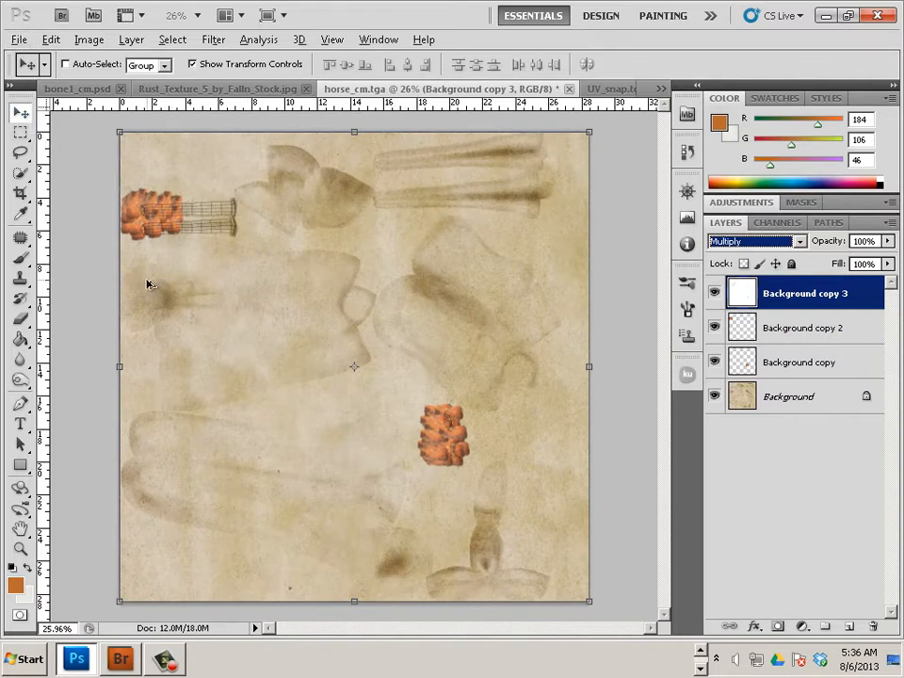
pyautogui.hotkey('shift', 'alt', 'n')
pyautogui.hotkey('shift', 'alt', 'm')
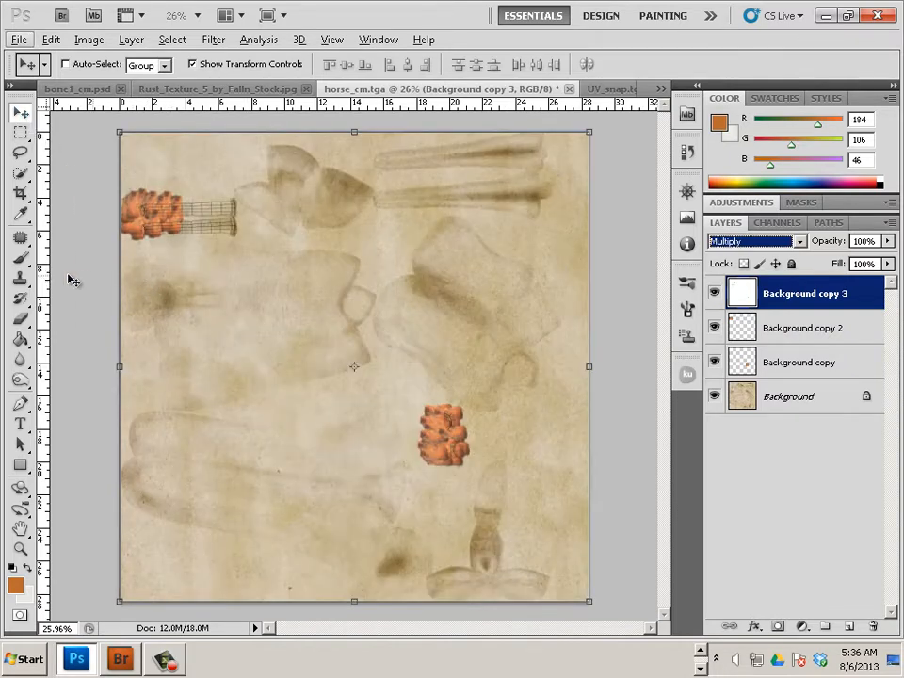
# Duplicate the Background copy 2 rust patch along both bone UV shells
pyautogui.click(781, 329)
pyautogui.scroll(8, 137, 267)
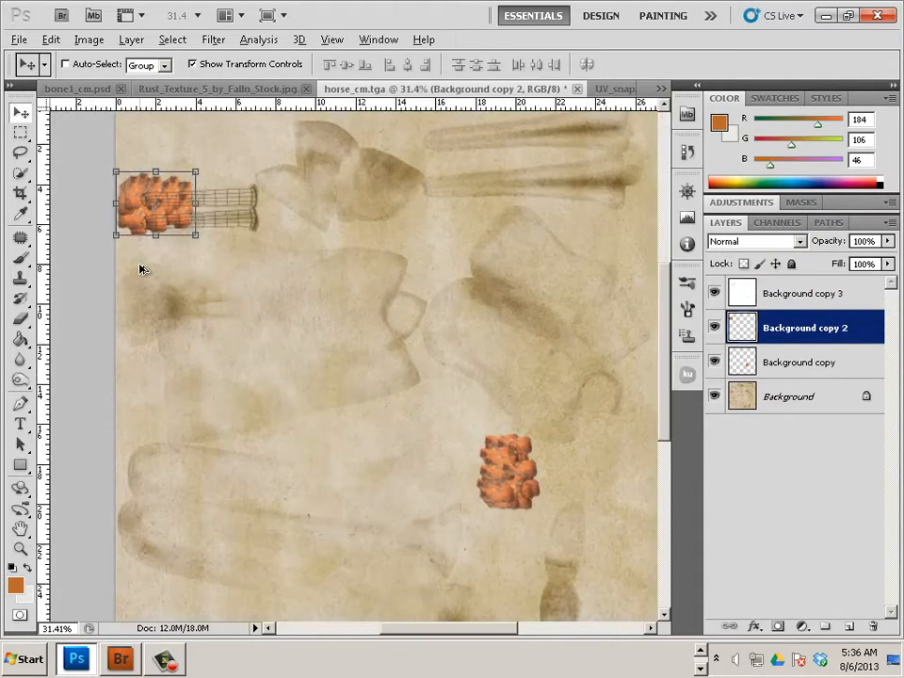
pyautogui.moveTo(237, 243); pyautogui.dragTo(309, 475)
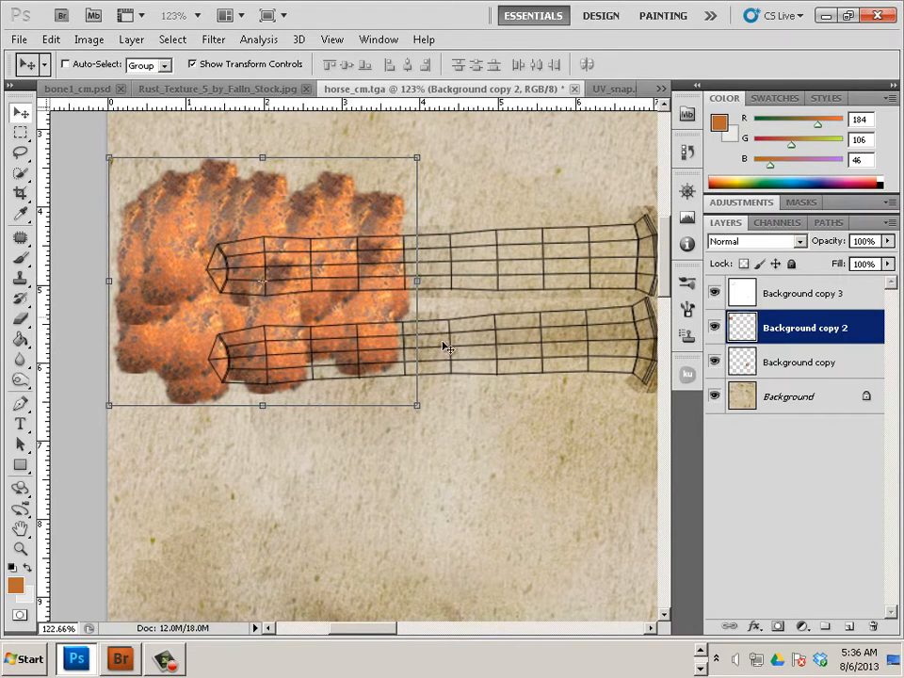
pyautogui.moveTo(190, 304); pyautogui.dragTo(520, 322)
pyautogui.scroll(-1, 490, 380)
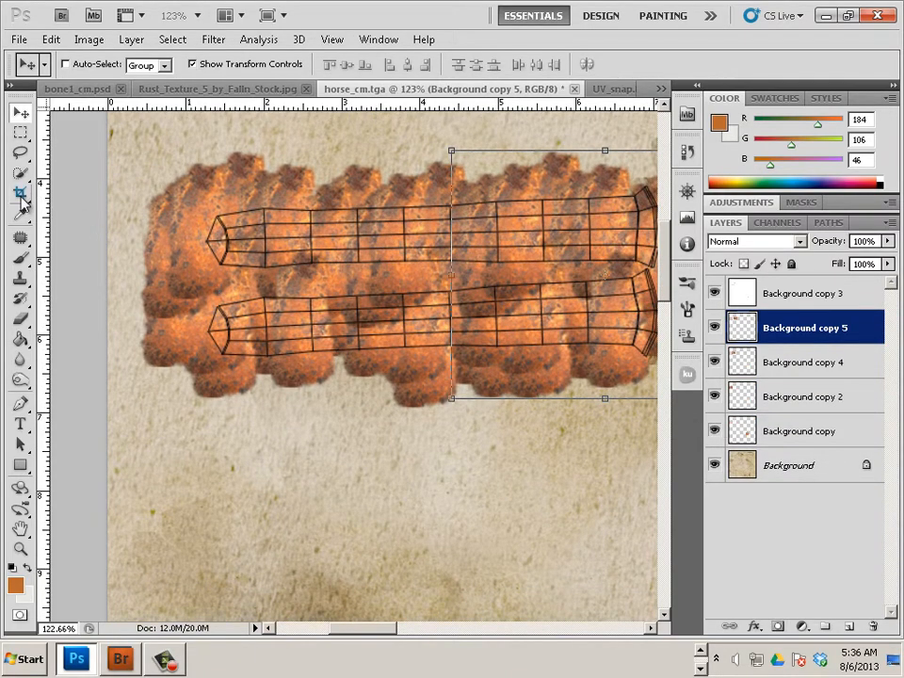
pyautogui.moveTo(19, 170); pyautogui.dragTo(81, 193)
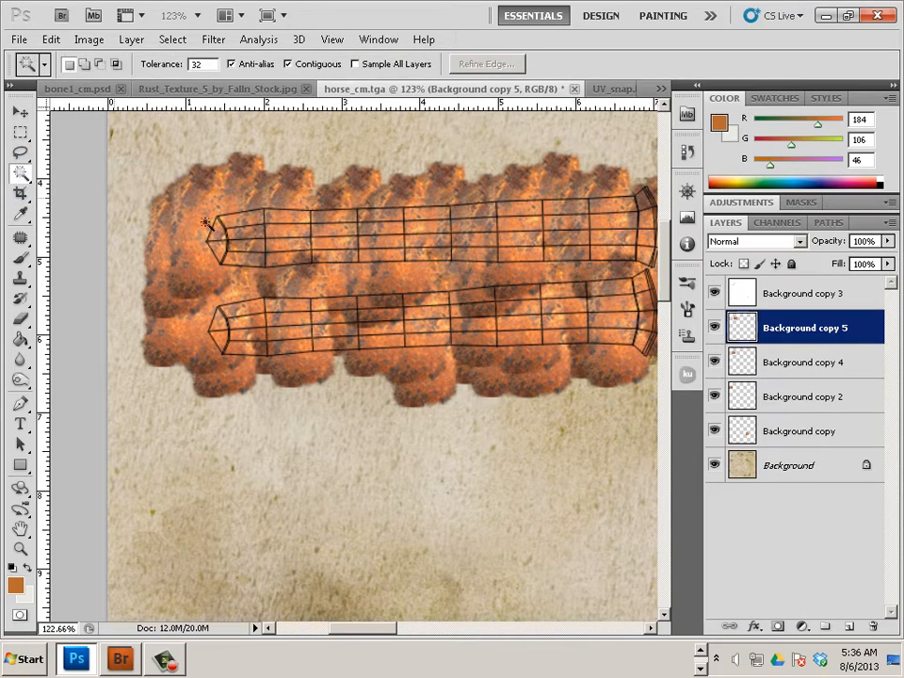
# On the wireframe layer, Magic Wand select the white area outside the bone shells
pyautogui.click(783, 294)
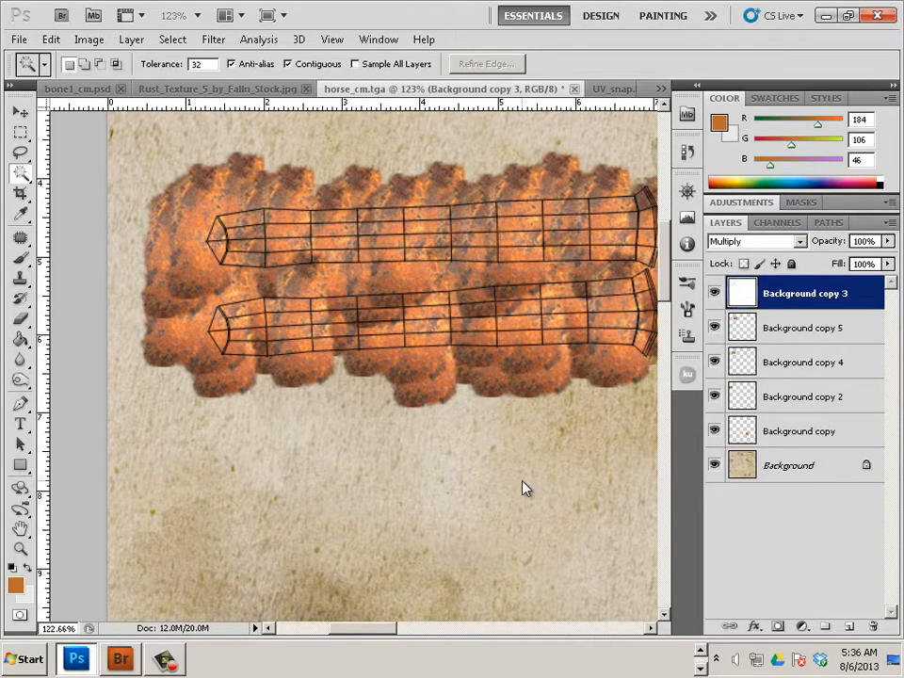
pyautogui.click(525, 488)
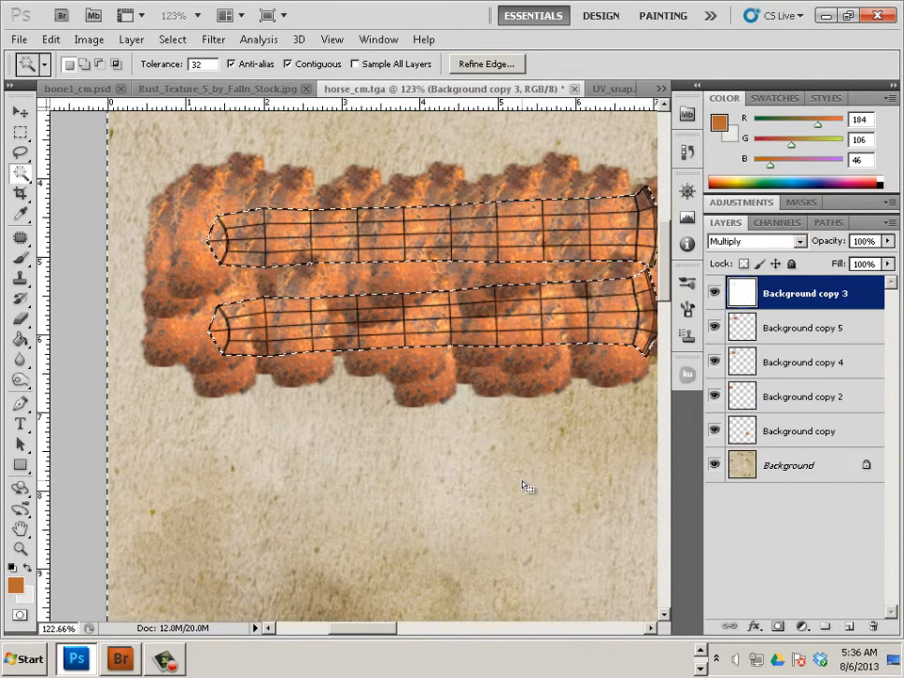
pyautogui.click(179, 40)
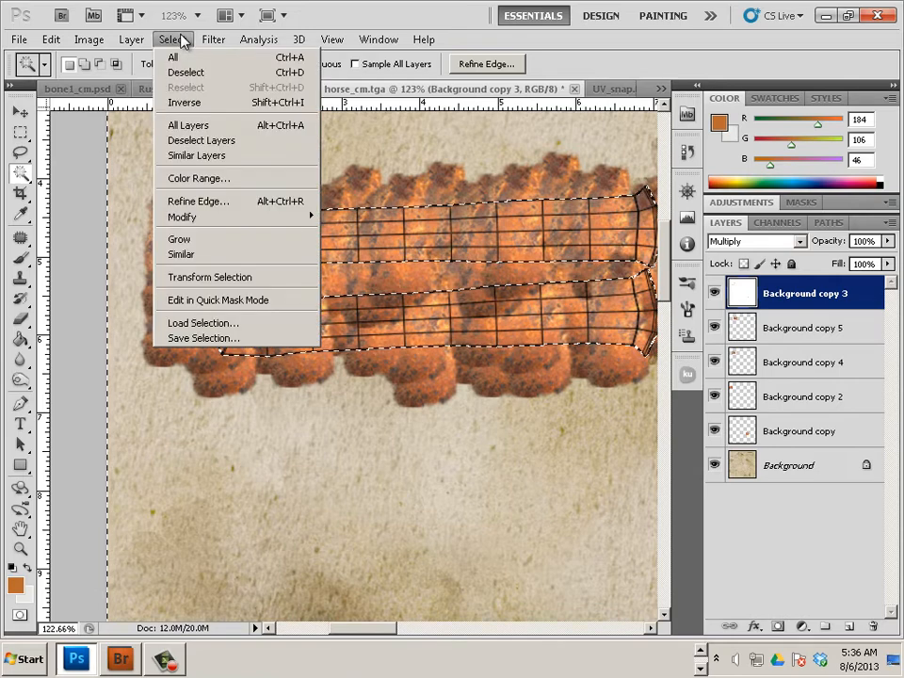
pyautogui.click(139, 127)
# Step through the rust layers, then hide and delete the Background copy 3 wireframe layer
pyautogui.click(797, 332)
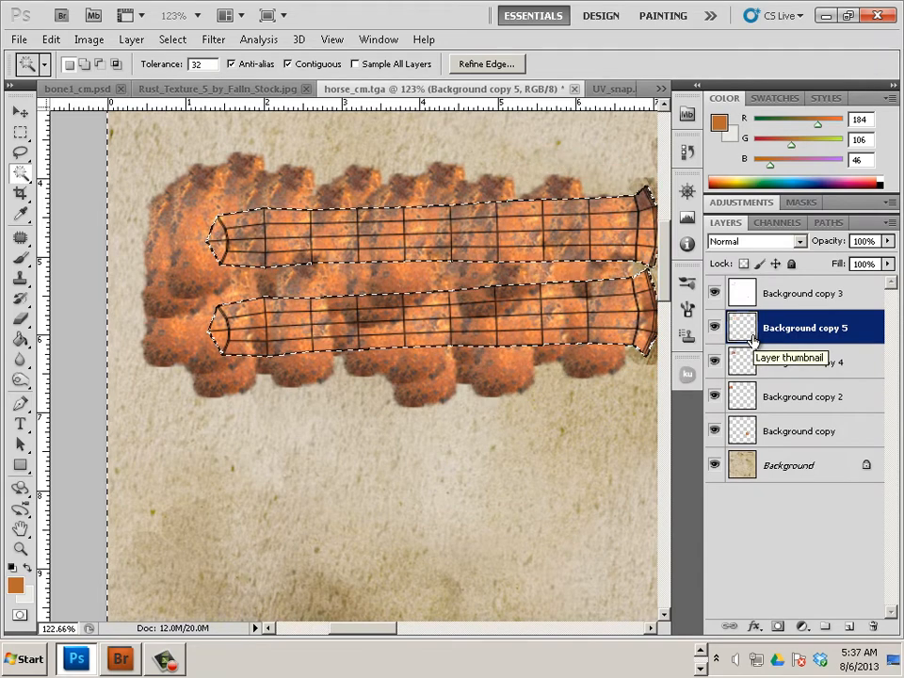
pyautogui.click(766, 367)
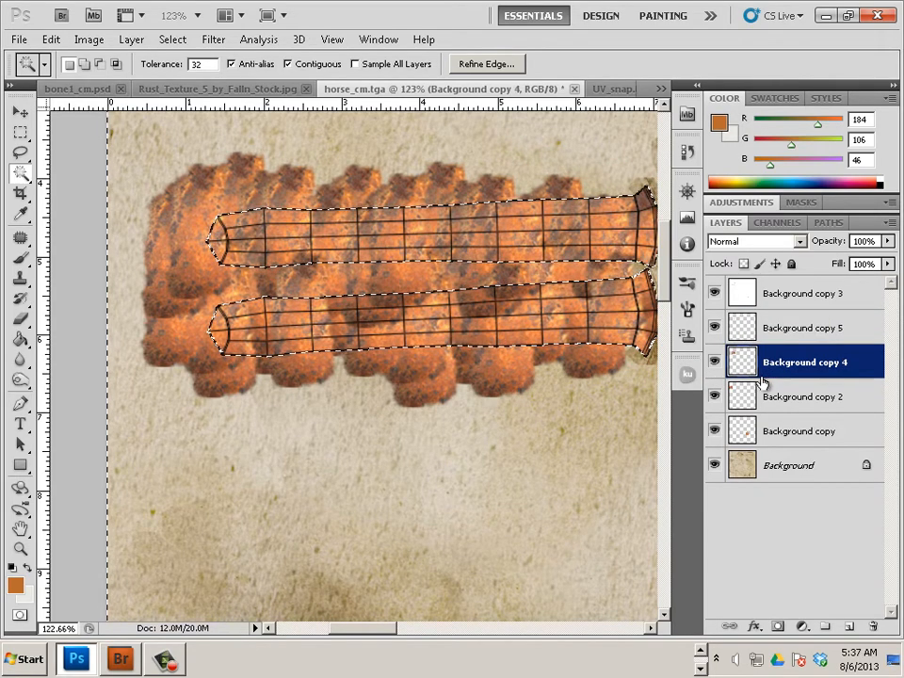
pyautogui.click(787, 403)
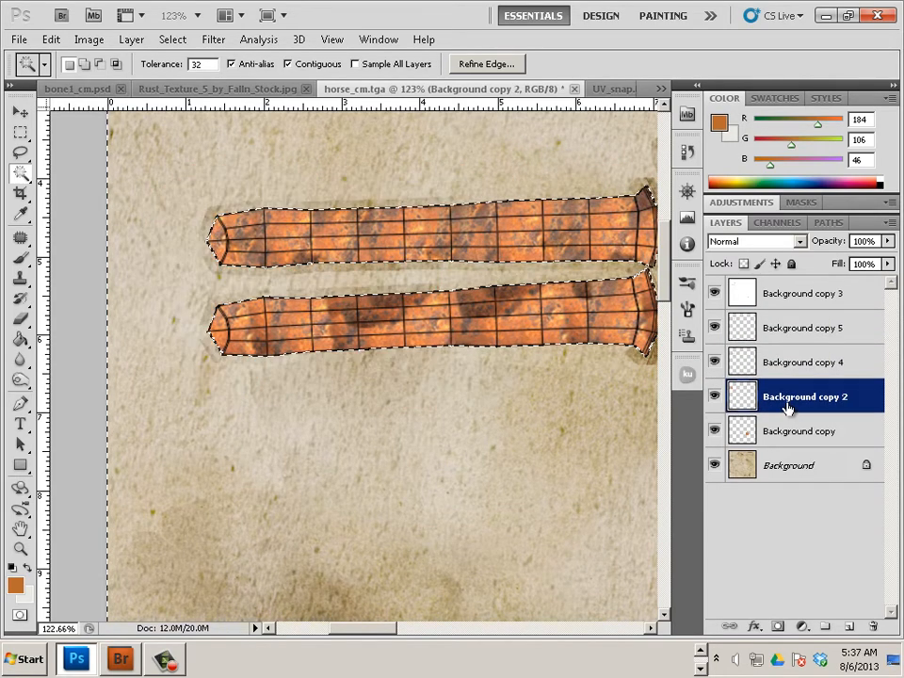
pyautogui.scroll(-2, 597, 399)
pyautogui.click(791, 434)
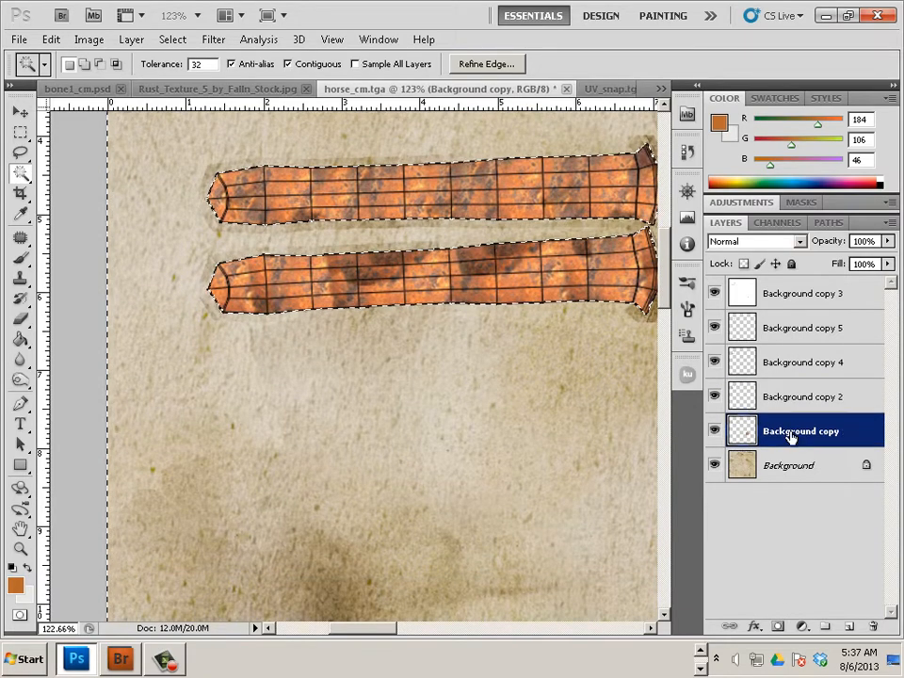
pyautogui.scroll(-3, 591, 420)
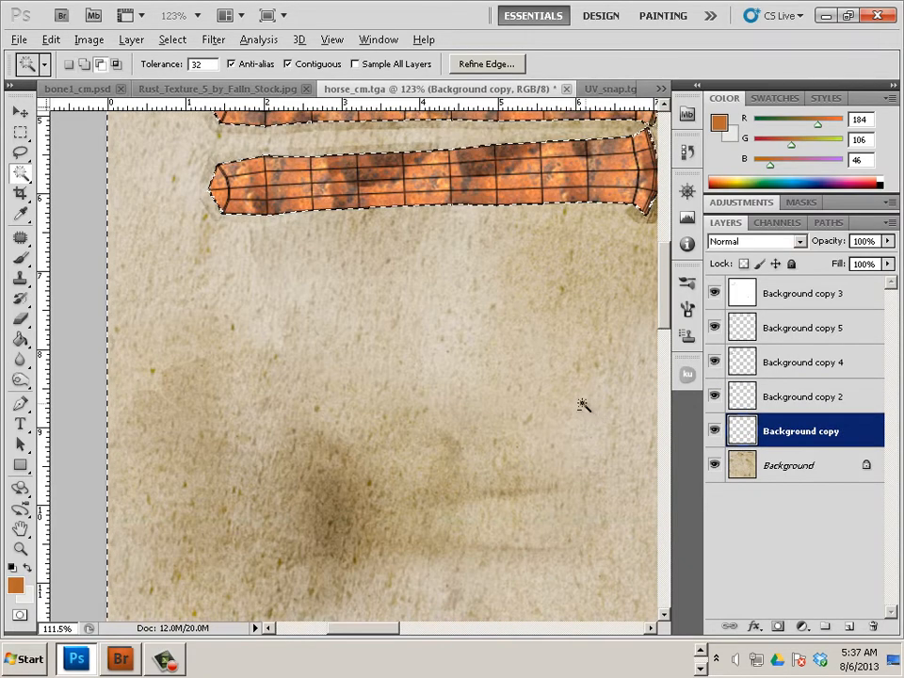
pyautogui.scroll(-5, 583, 405)
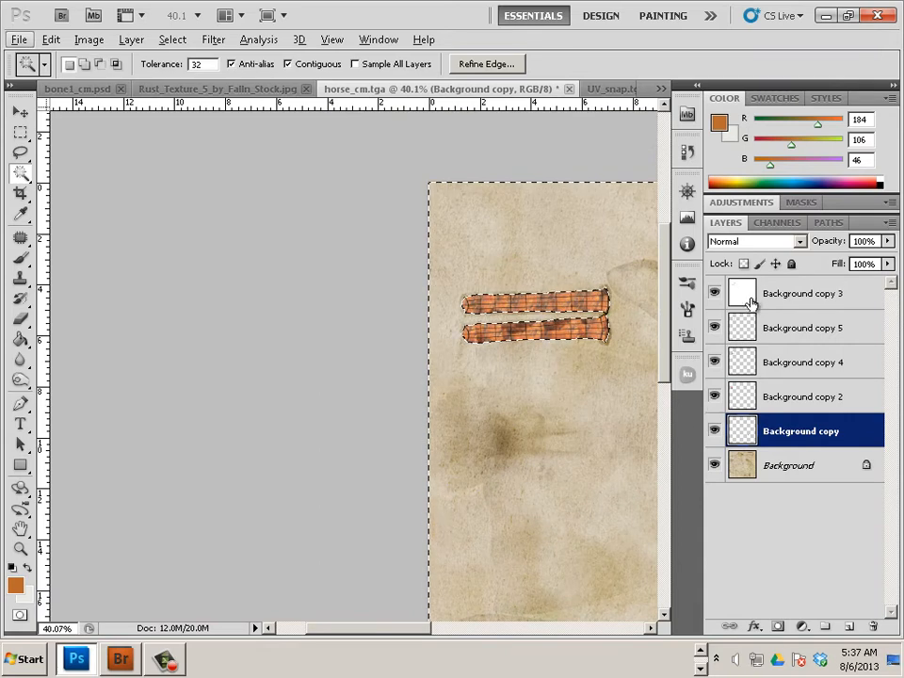
pyautogui.click(715, 293)
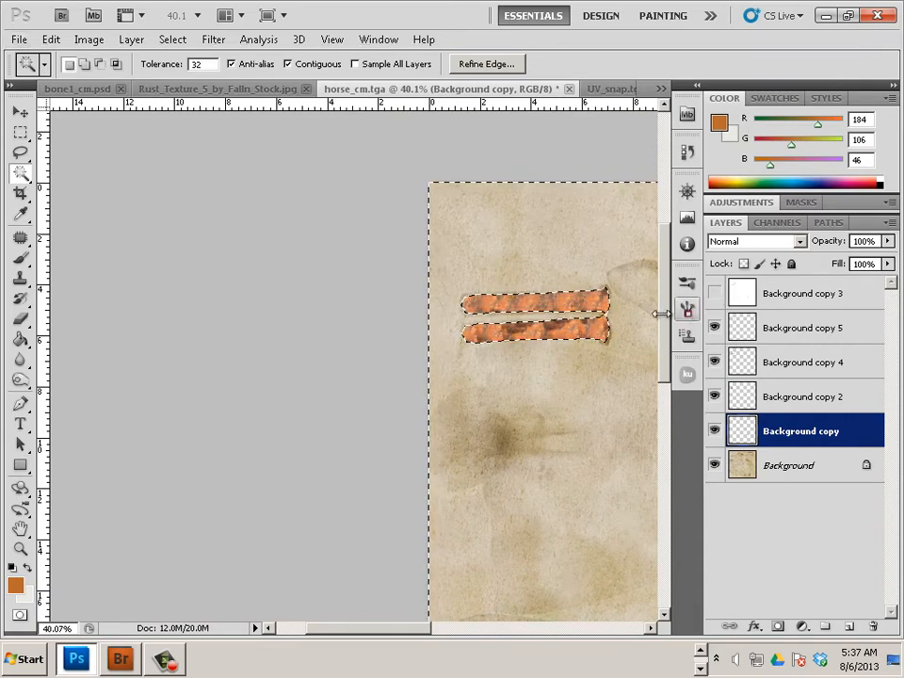
pyautogui.click(807, 298)
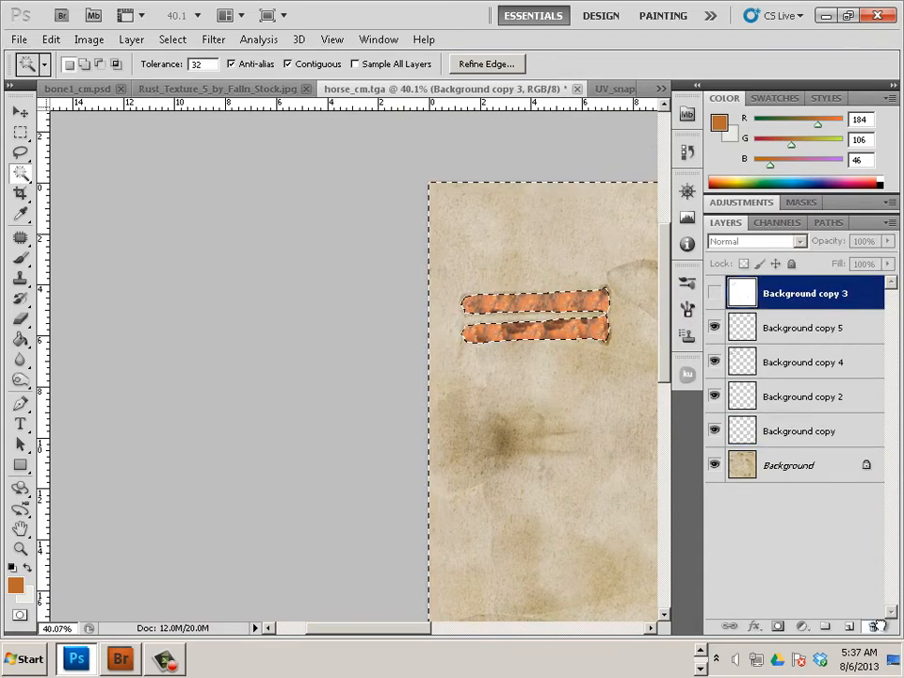
pyautogui.moveTo(875, 626); pyautogui.dragTo(875, 625)
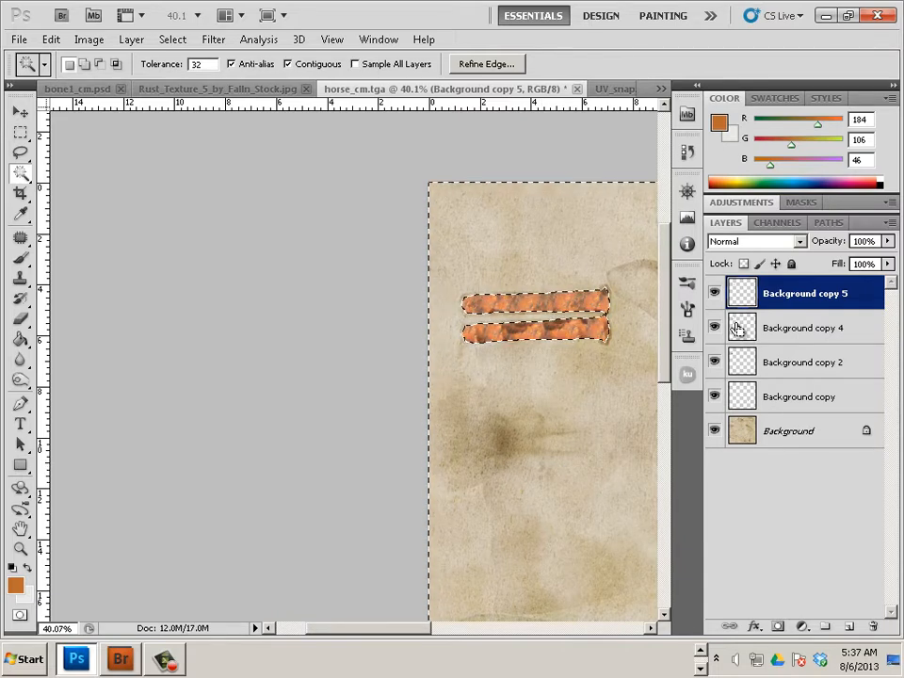
# Merge the rust layers into one, deselect, and pan to the lower-right texture
pyautogui.hotkey('ctrl', 'e')
pyautogui.hotkey('ctrl', 'e')
pyautogui.hotkey('ctrl', 'e')
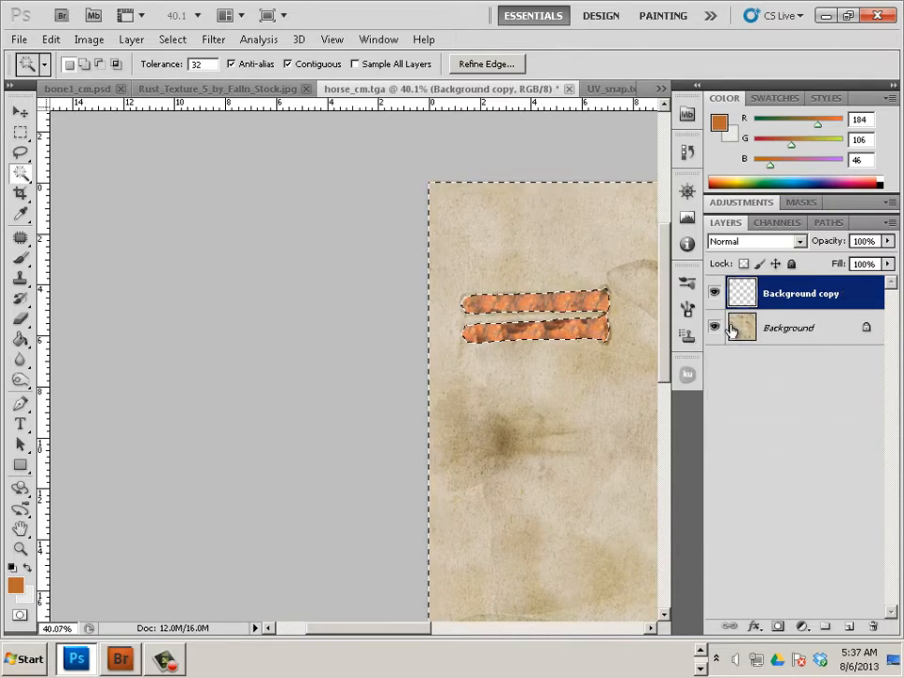
pyautogui.click(172, 39)
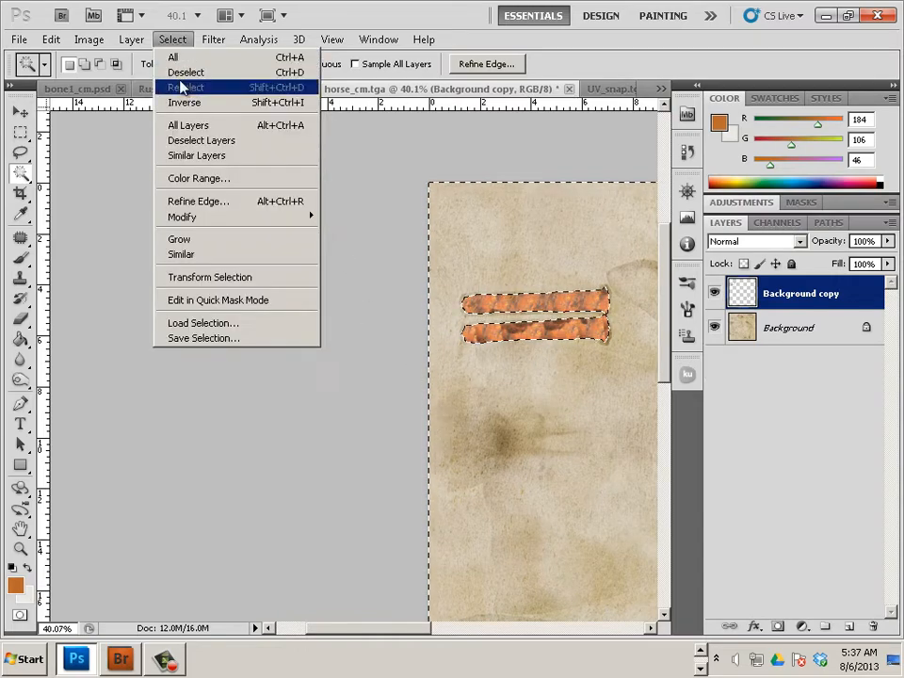
pyautogui.click(185, 73)
pyautogui.moveTo(357, 471); pyautogui.dragTo(436, 373)
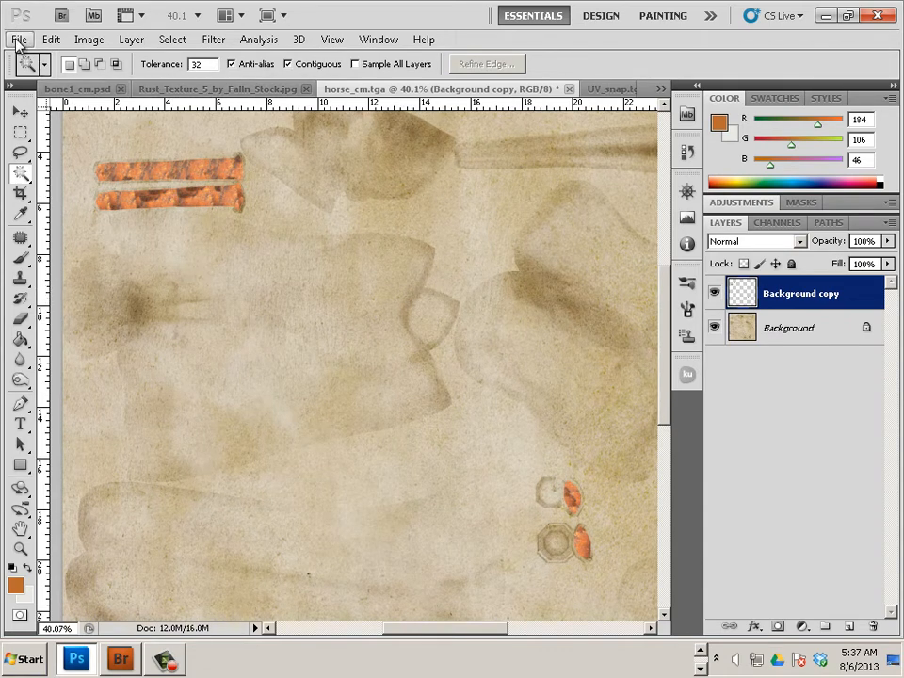
# Open the History panel and revert horse_cm.tga to the Magic Wand step
pyautogui.click(604, 92)
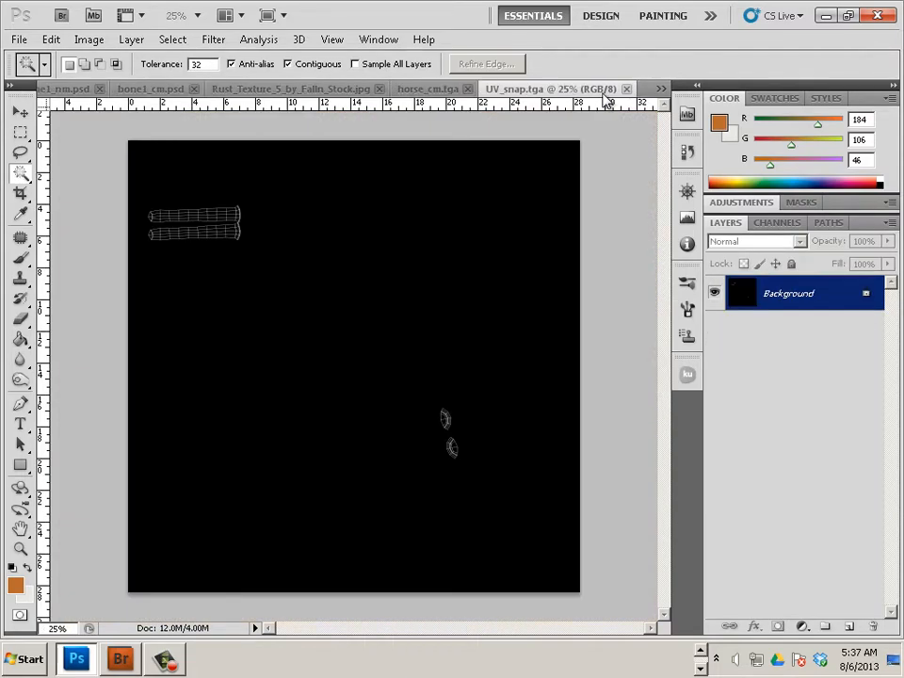
pyautogui.click(441, 91)
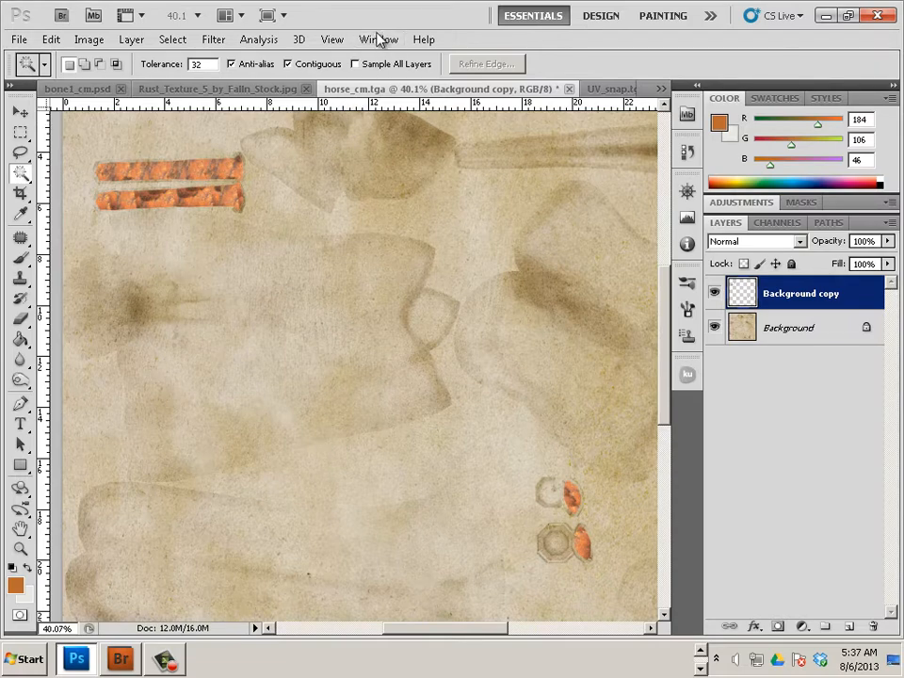
pyautogui.click(378, 39)
pyautogui.click(472, 270)
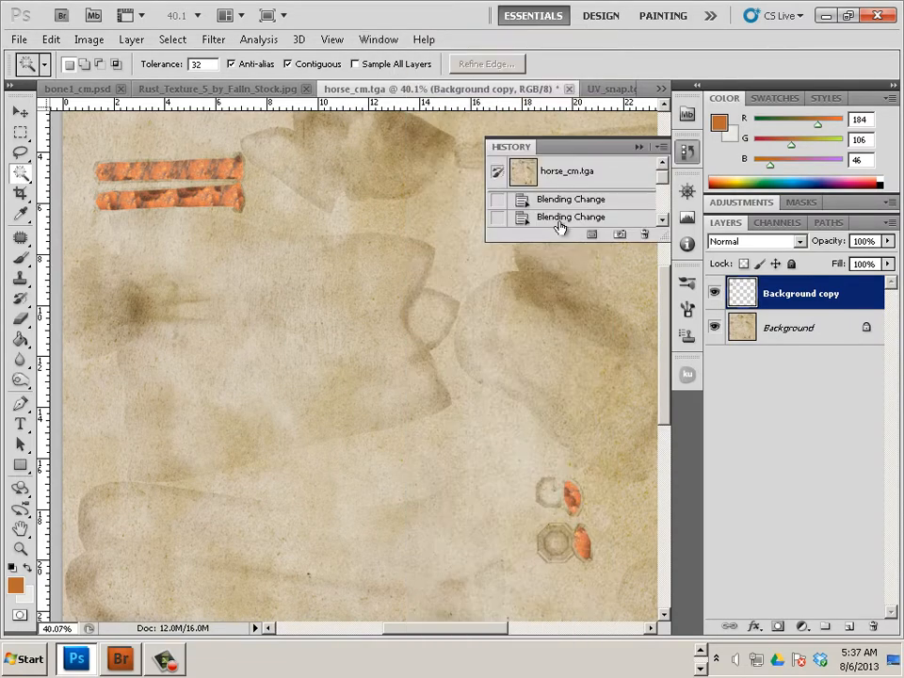
pyautogui.moveTo(665, 187); pyautogui.dragTo(666, 196)
pyautogui.click(597, 198)
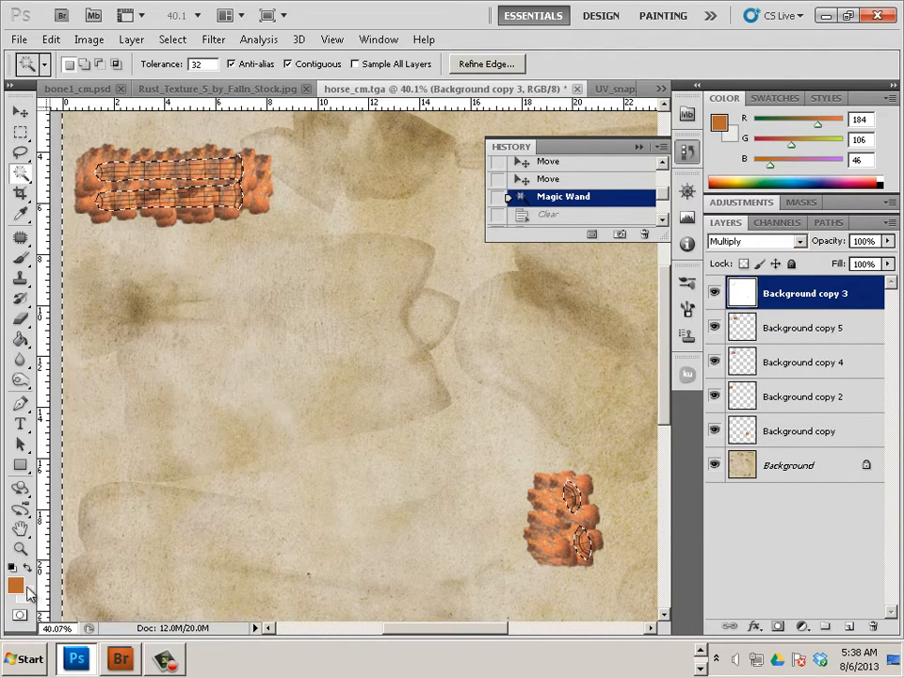
# In Quick Mask, paint over the lower-right pieces with a 500 then 250 brush
pyautogui.click(23, 615)
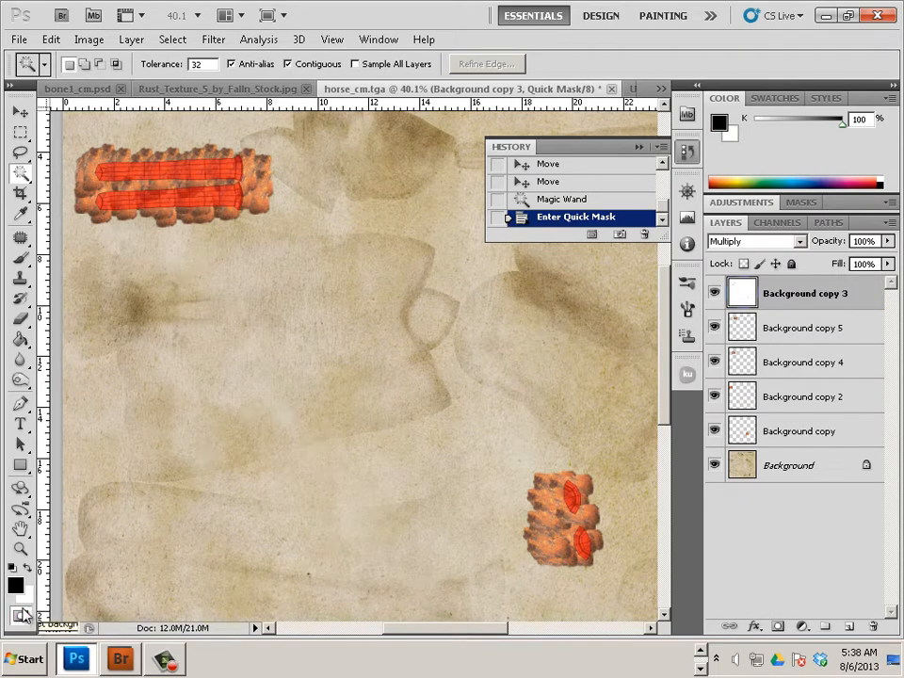
pyautogui.press('b')
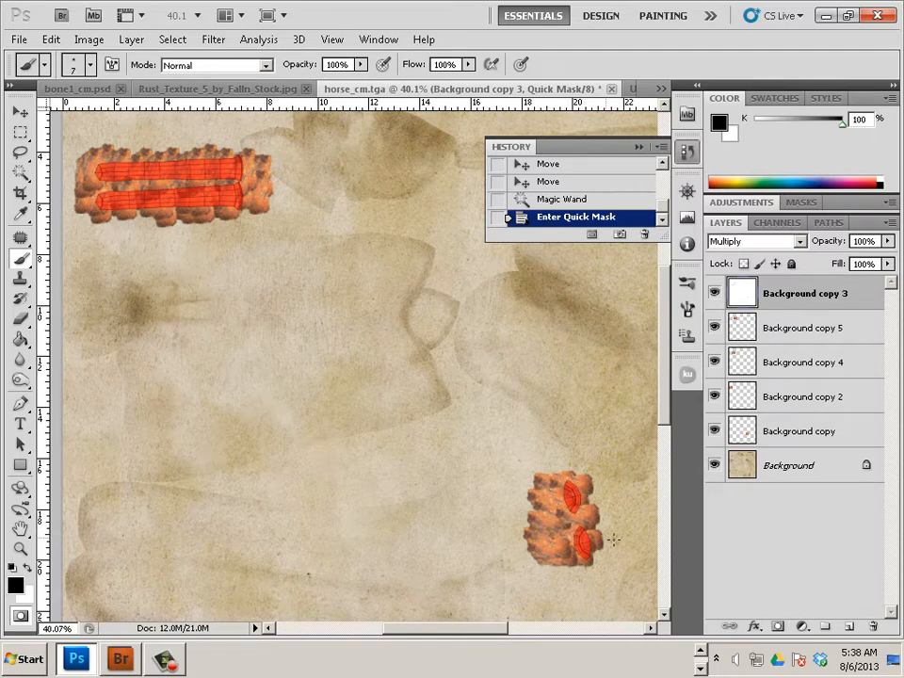
pyautogui.press(']')
pyautogui.press(']')
pyautogui.press(']')
pyautogui.press(']')
pyautogui.press(']')
pyautogui.press(']')
pyautogui.press(']')
pyautogui.press(']')
pyautogui.press(']')
pyautogui.press(']')
pyautogui.press(']')
pyautogui.press(']')
pyautogui.press(']')
pyautogui.press(']')
pyautogui.press(']')
pyautogui.click(551, 524)
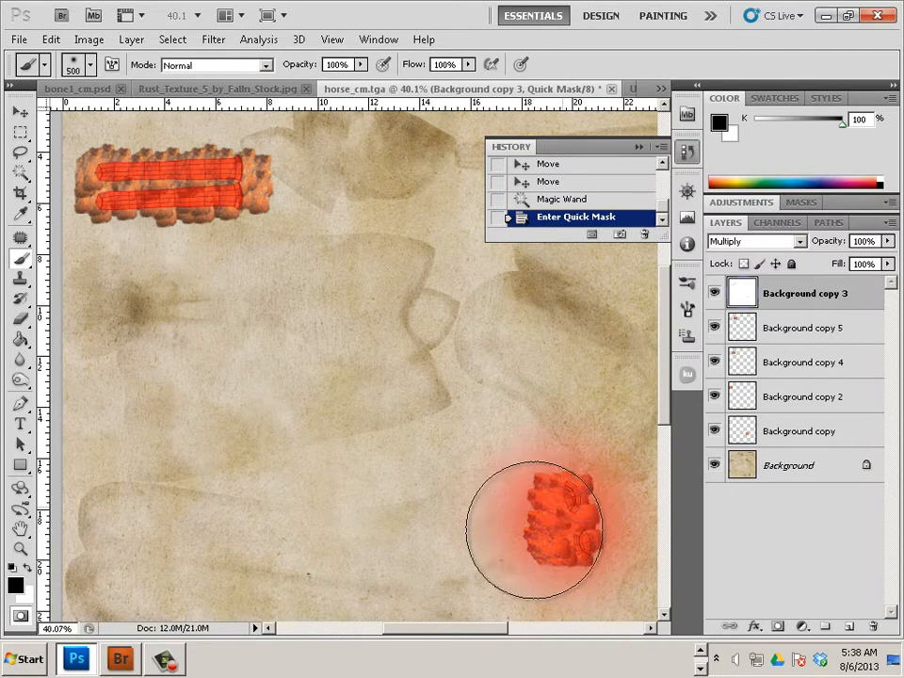
pyautogui.press('[')
pyautogui.press('[')
pyautogui.press('[')
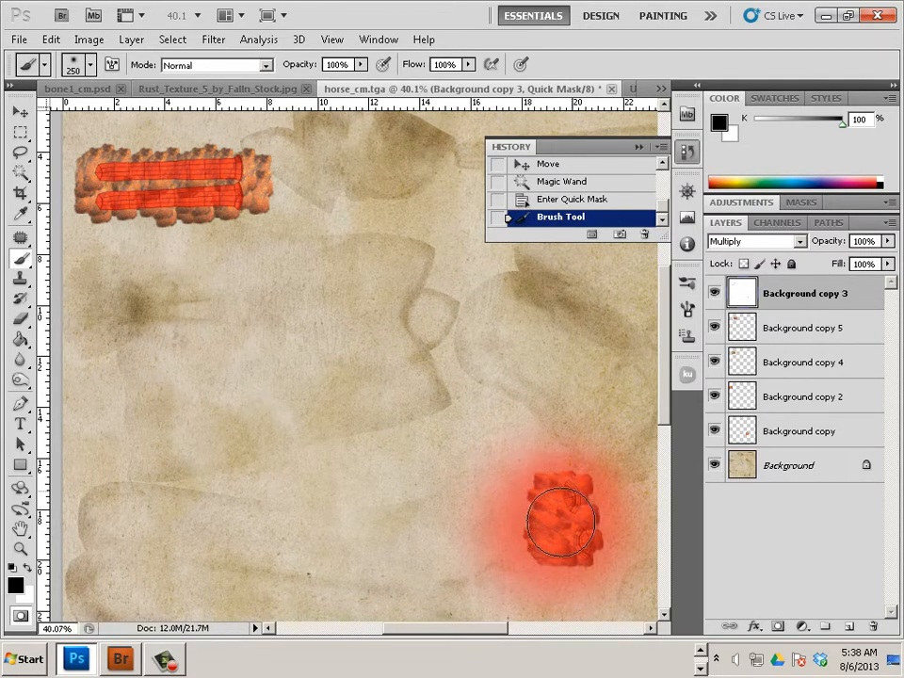
pyautogui.moveTo(541, 511)
pyautogui.mouseDown()
pyautogui.moveTo(568, 497)
pyautogui.moveTo(594, 518)
pyautogui.moveTo(565, 514)
pyautogui.mouseUp()
pyautogui.click(565, 543)
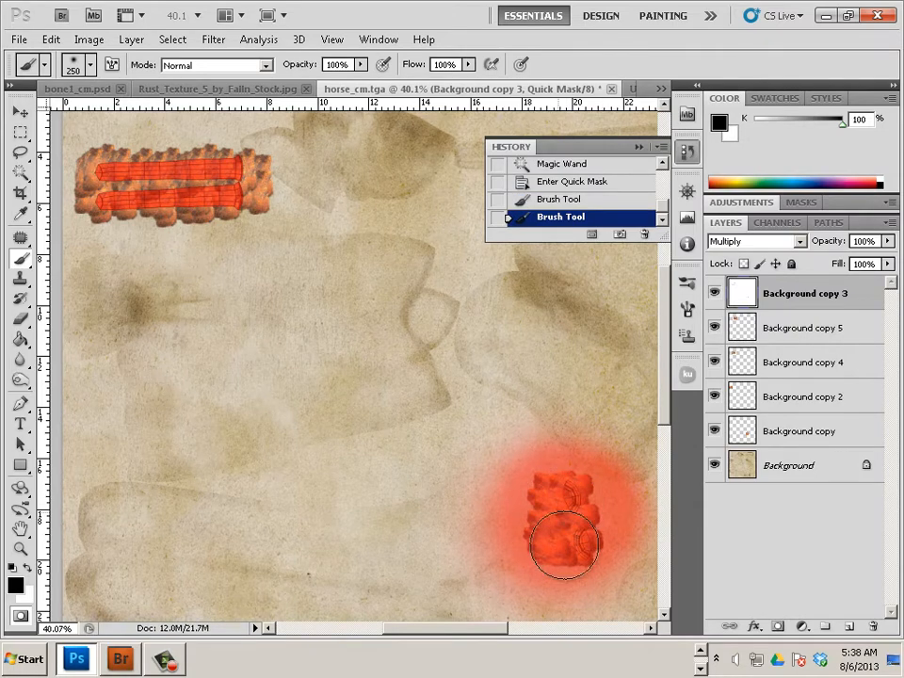
pyautogui.click(20, 614)
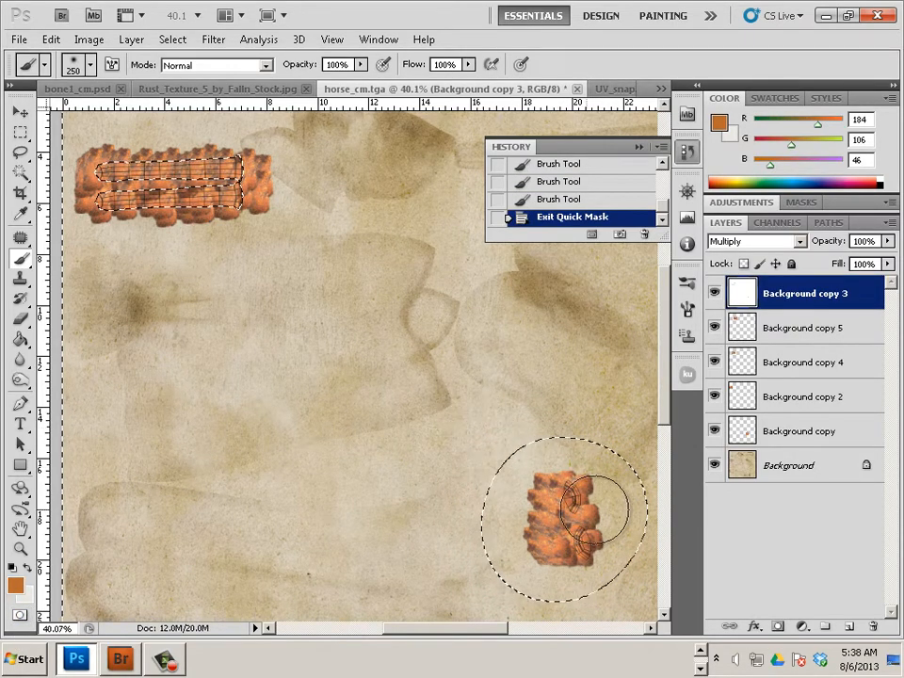
# Delete the selected excess rust on Background copy 5, 4, 2 and Background copy
pyautogui.click(789, 330)
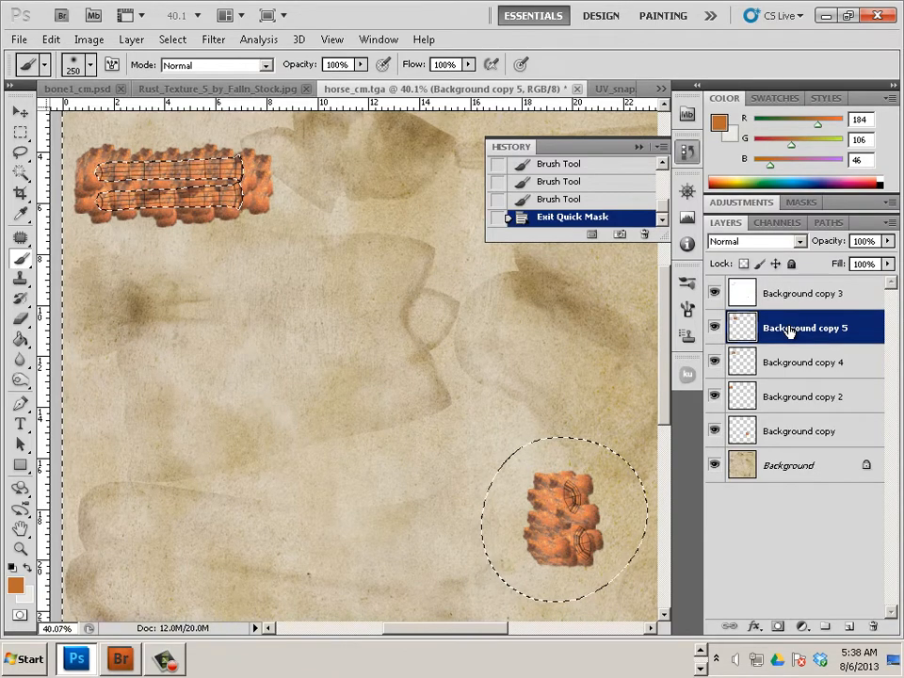
pyautogui.press('Delete')
pyautogui.click(796, 364)
pyautogui.press('Delete')
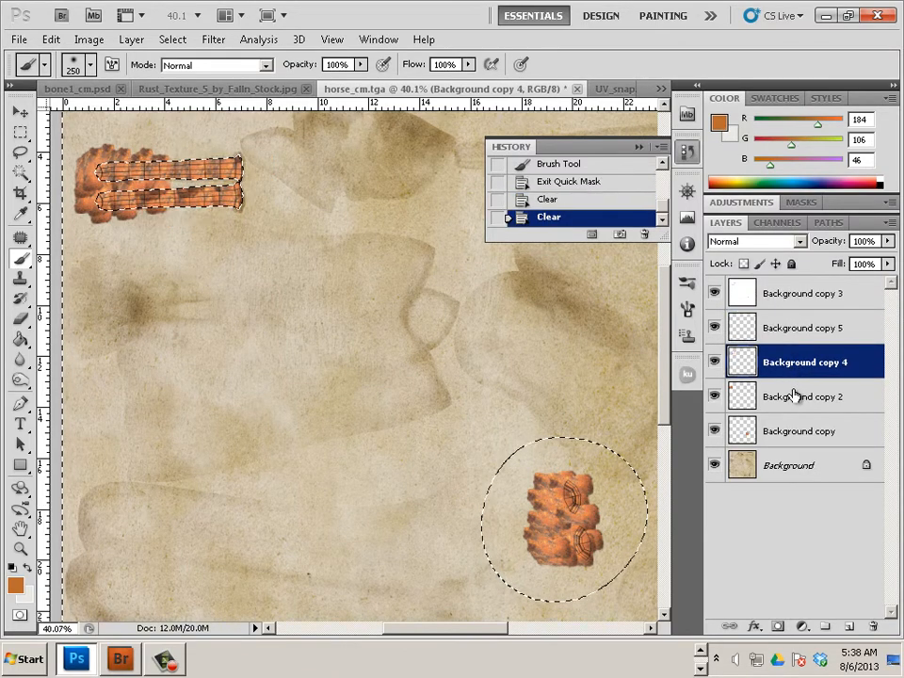
pyautogui.click(797, 397)
pyautogui.press('Delete')
pyautogui.click(787, 432)
pyautogui.press('Delete')
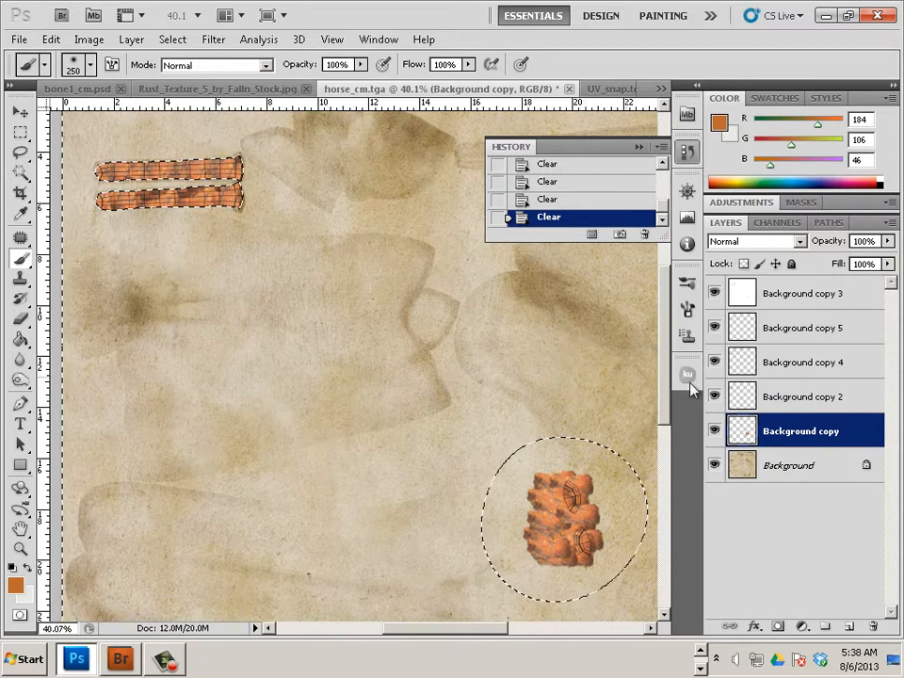
# Drop the selection and delete the Background copy 3 wireframe layer
pyautogui.click(172, 39)
pyautogui.click(183, 73)
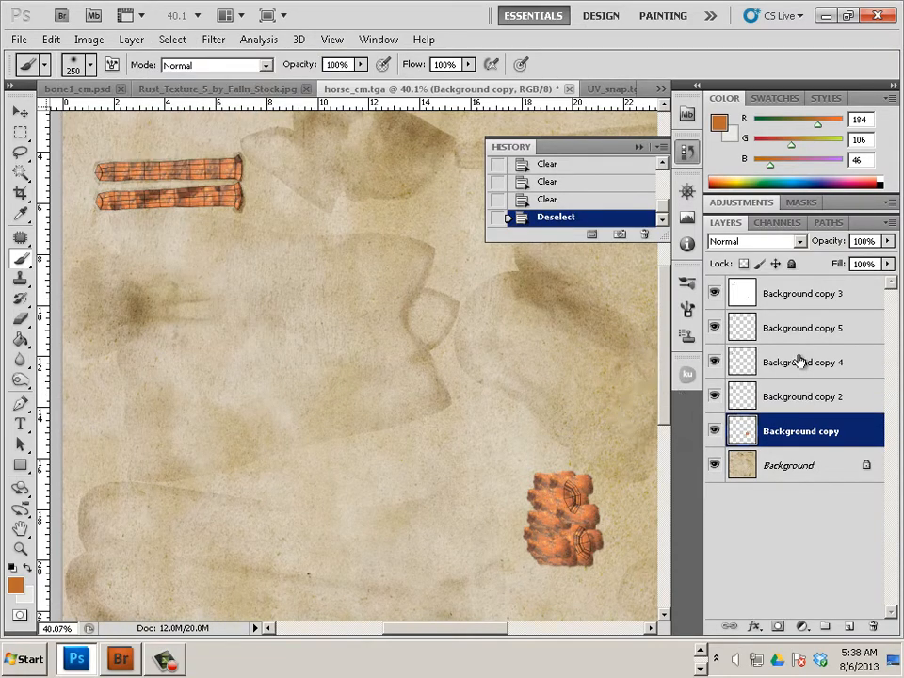
pyautogui.click(787, 300)
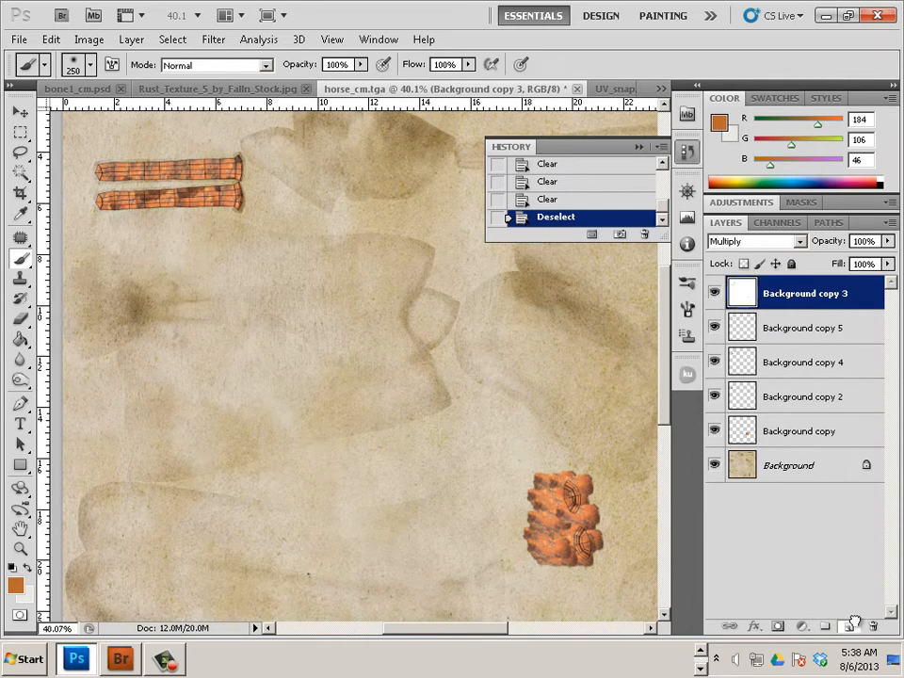
pyautogui.moveTo(855, 623); pyautogui.dragTo(874, 629)
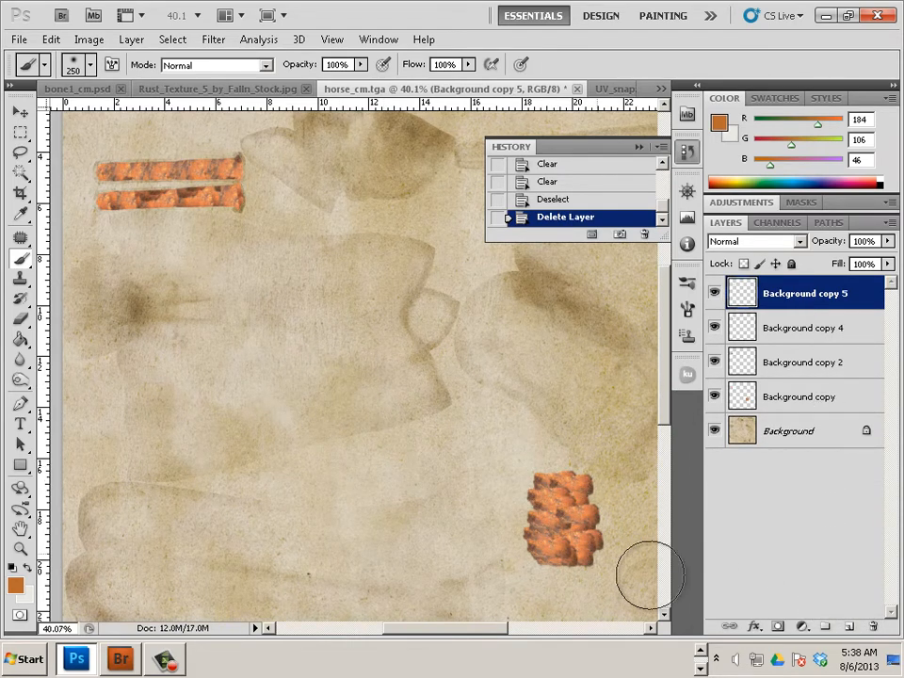
# Save the rusted texture as a Targa, overwriting horse_cm.tga in Final_project, and return to Maya
pyautogui.click(19, 39)
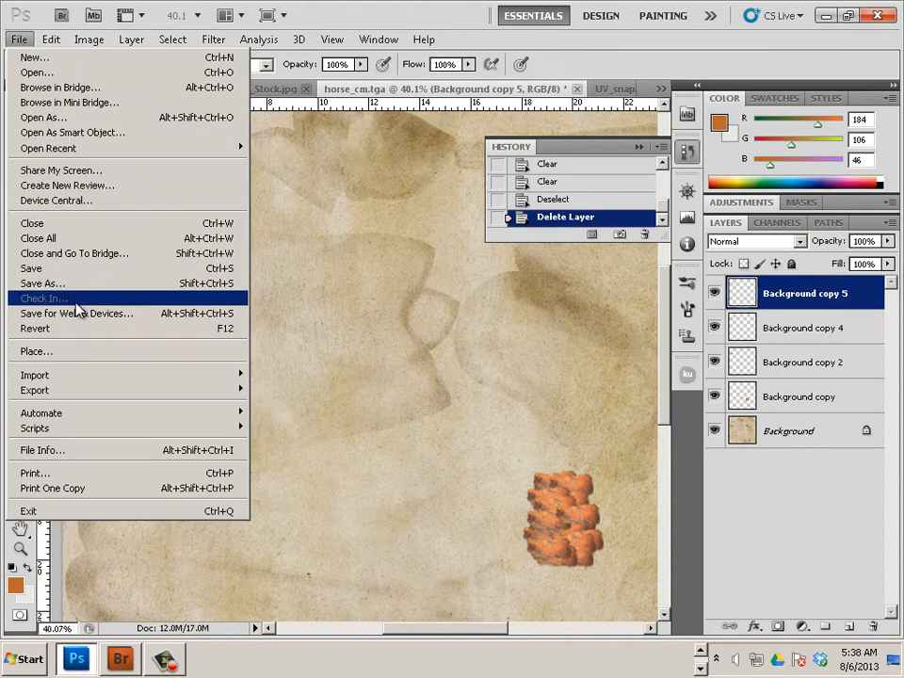
pyautogui.click(72, 281)
pyautogui.click(452, 365)
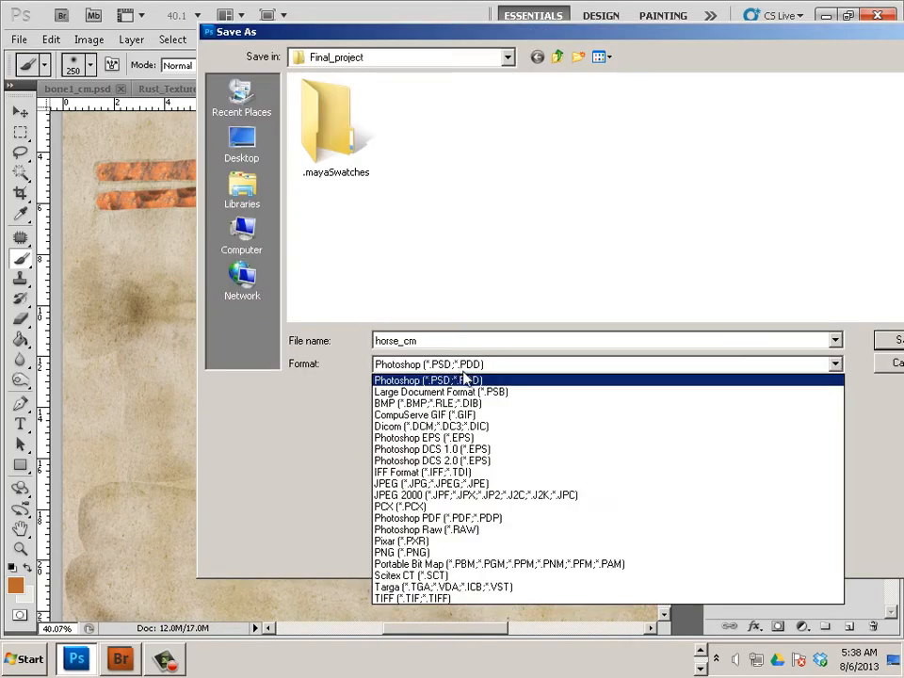
pyautogui.click(549, 225)
pyautogui.click(450, 122)
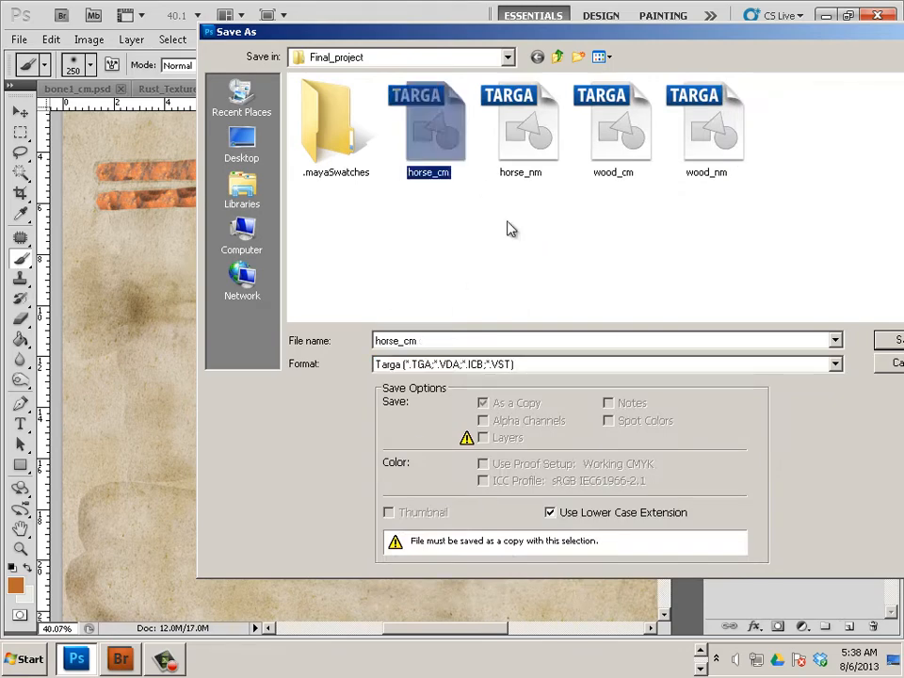
pyautogui.click(890, 340)
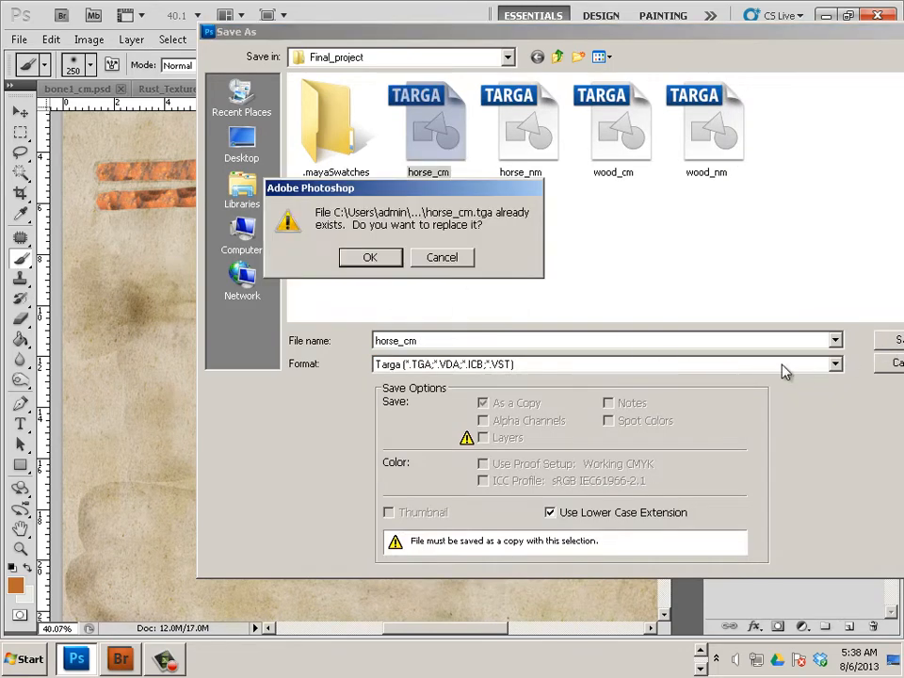
pyautogui.click(386, 258)
pyautogui.click(470, 211)
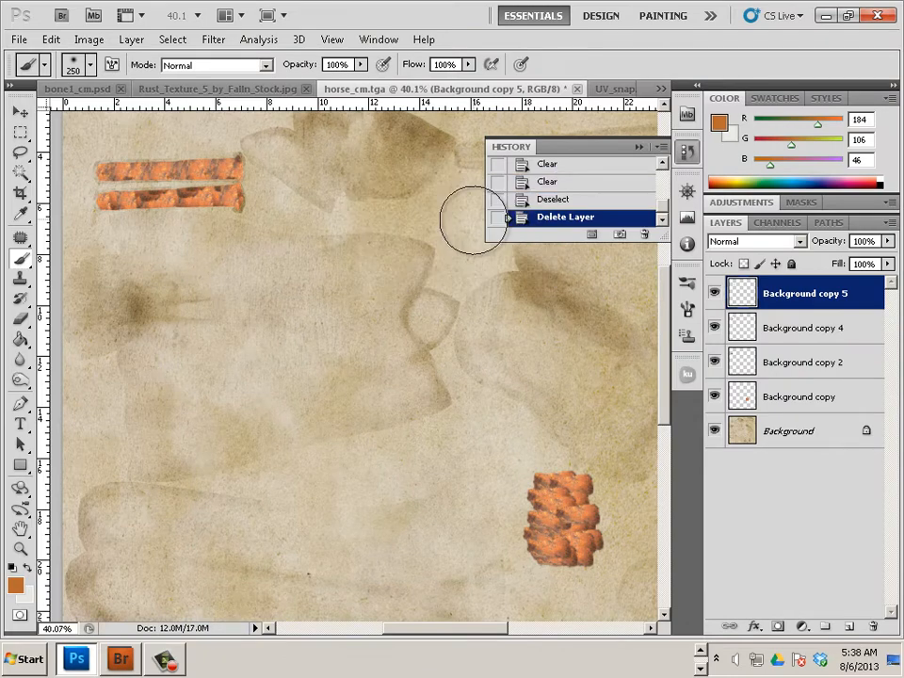
pyautogui.hotkey('alt', 'Tab')
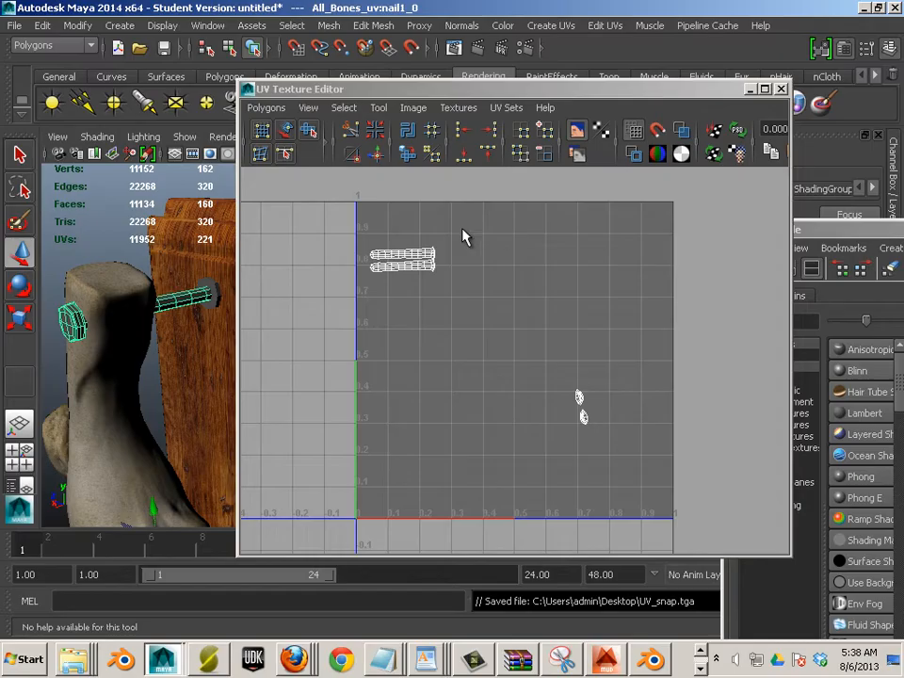
# Inspect the bone material's shading network and its horse_cm_1 texture in Hypershade, then close it
pyautogui.click(780, 89)
pyautogui.moveTo(820, 229); pyautogui.dragTo(34, 146)
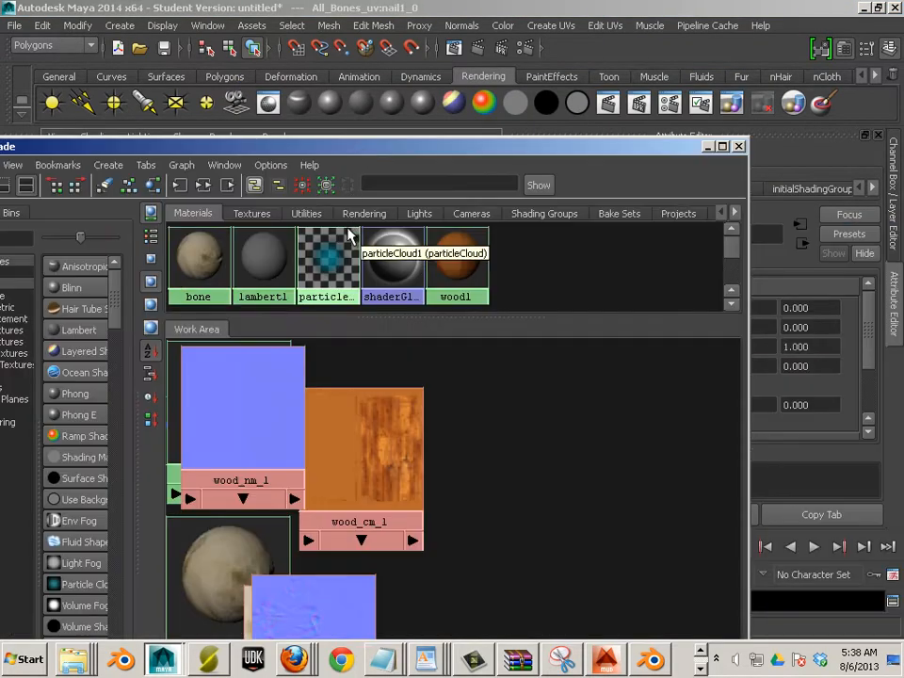
pyautogui.click(205, 280)
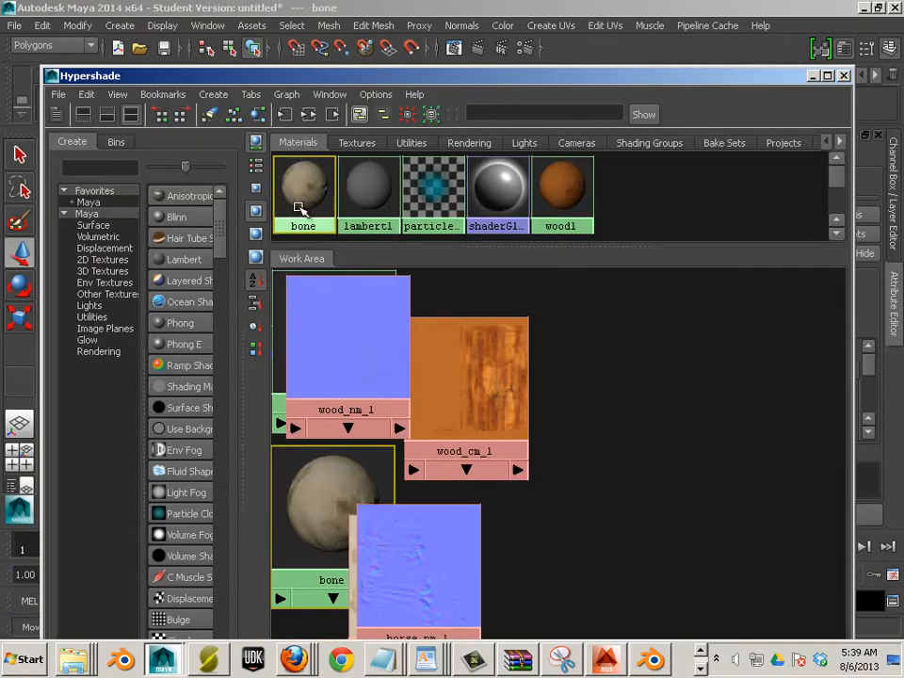
pyautogui.moveTo(323, 209); pyautogui.dragTo(304, 181)
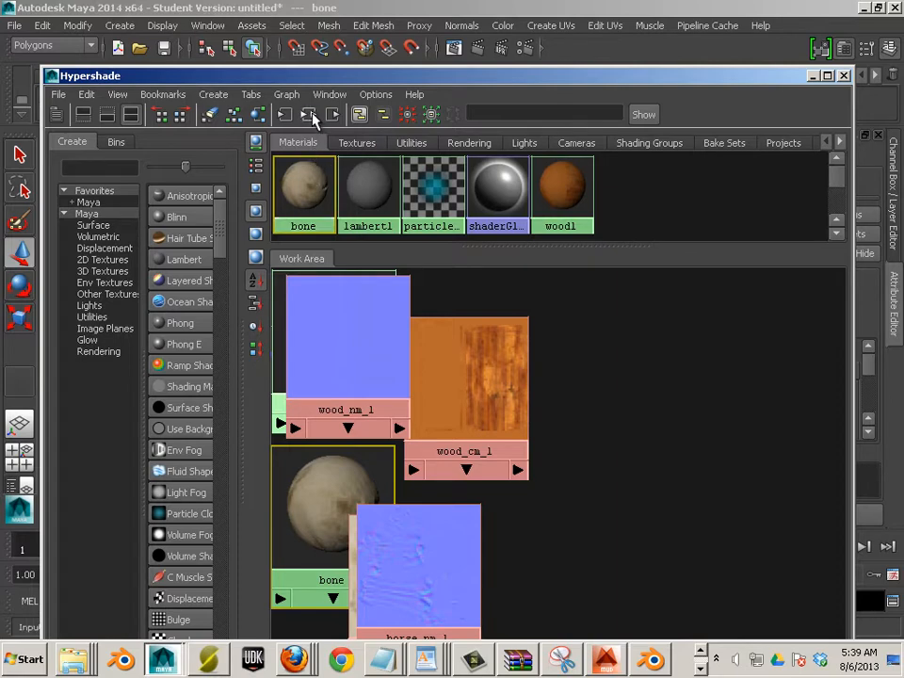
pyautogui.click(310, 114)
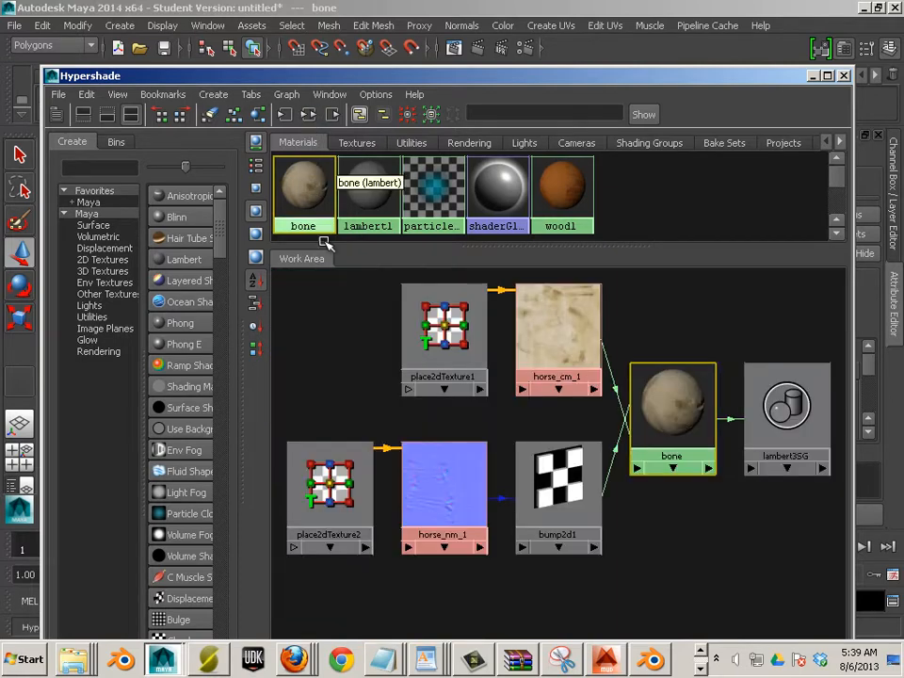
pyautogui.click(565, 348)
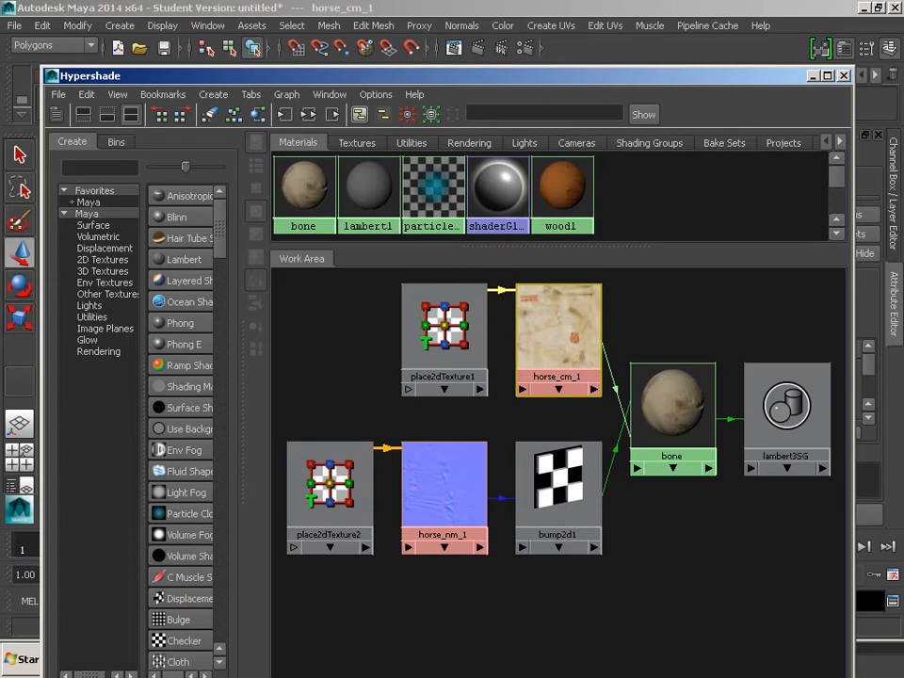
pyautogui.click(844, 76)
pyautogui.click(198, 302)
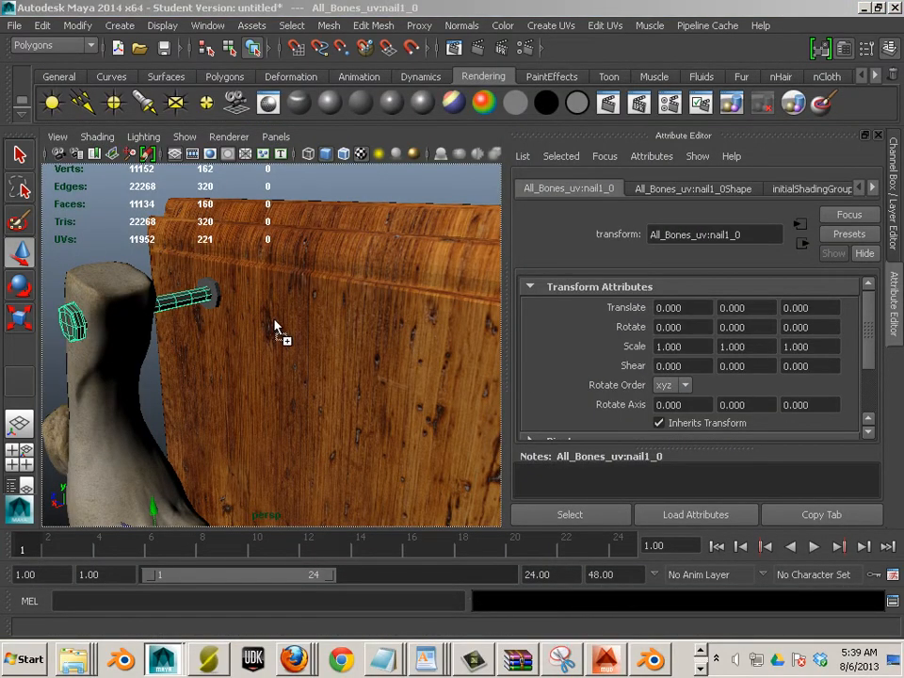
# Apply the bone material to the upper nails, undoing a drop that landed on the board
pyautogui.moveTo(183, 301); pyautogui.dragTo(213, 288)
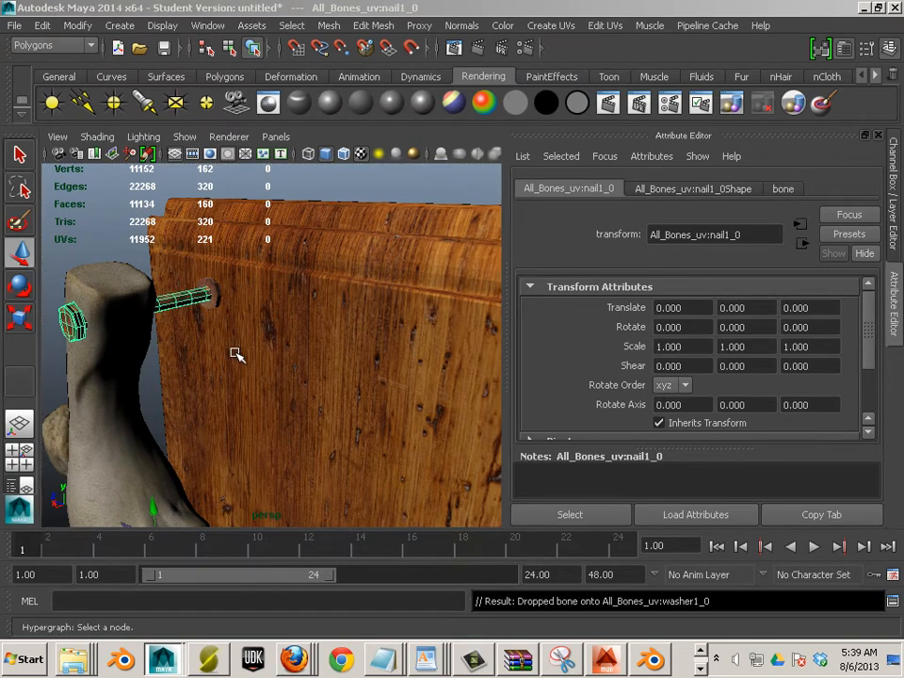
pyautogui.click(312, 194)
pyautogui.moveTo(295, 248); pyautogui.dragTo(308, 338)
pyautogui.scroll(3, 320, 315)
pyautogui.scroll(-3, 320, 316)
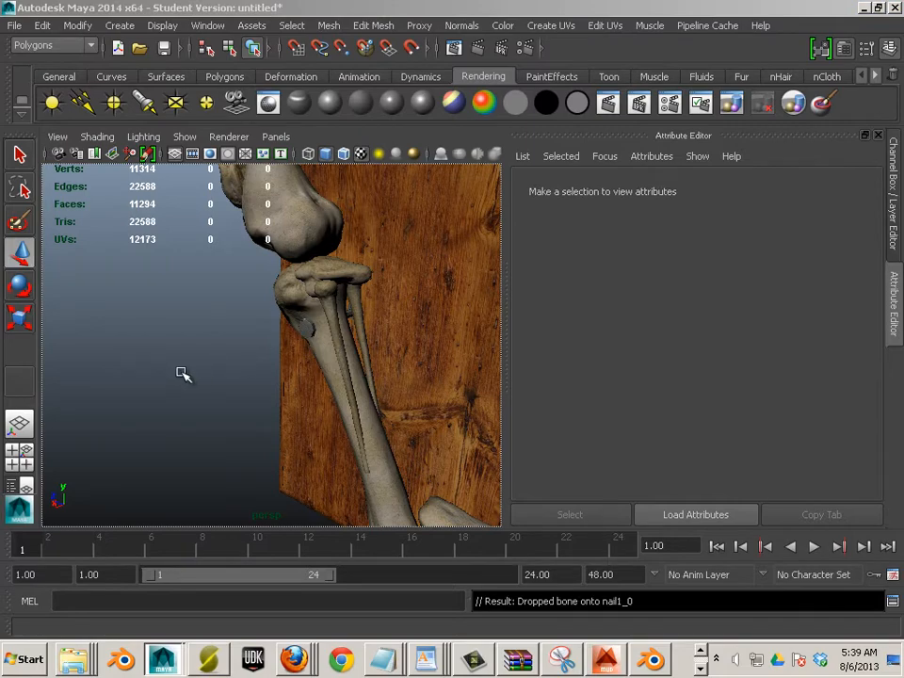
pyautogui.moveTo(182, 373); pyautogui.dragTo(356, 355)
pyautogui.scroll(3, 356, 355)
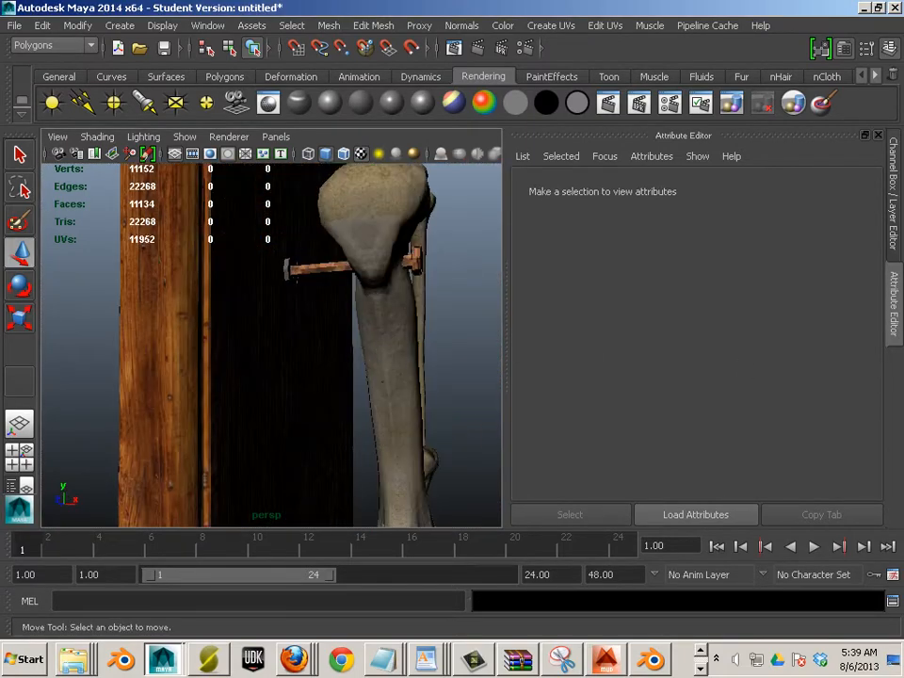
pyautogui.moveTo(506, 325); pyautogui.dragTo(287, 271)
pyautogui.click(362, 345)
pyautogui.hotkey('ctrl', 'z')
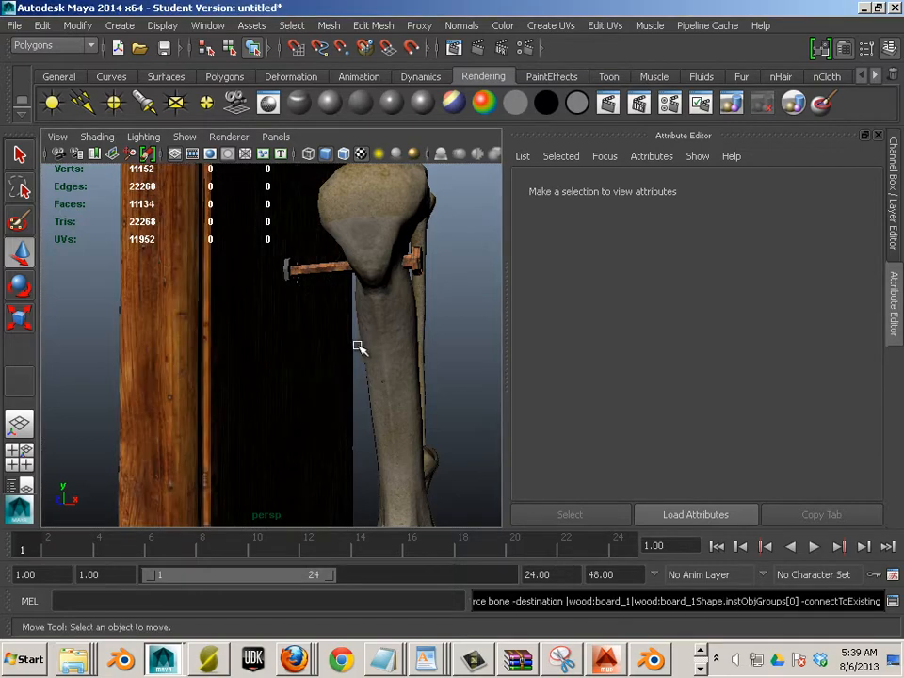
# Apply the bone material to the washer and the lower nail, then select the whole model
pyautogui.moveTo(903, 303); pyautogui.dragTo(354, 299)
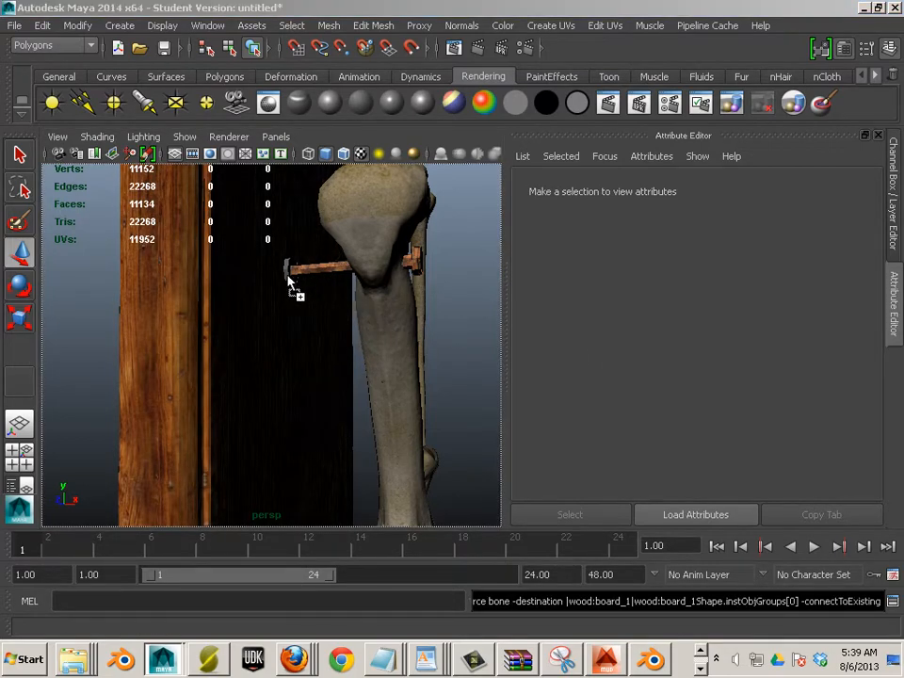
pyautogui.moveTo(288, 278); pyautogui.dragTo(288, 274)
pyautogui.scroll(-5, 317, 325)
pyautogui.moveTo(345, 375); pyautogui.dragTo(332, 264)
pyautogui.scroll(5, 311, 328)
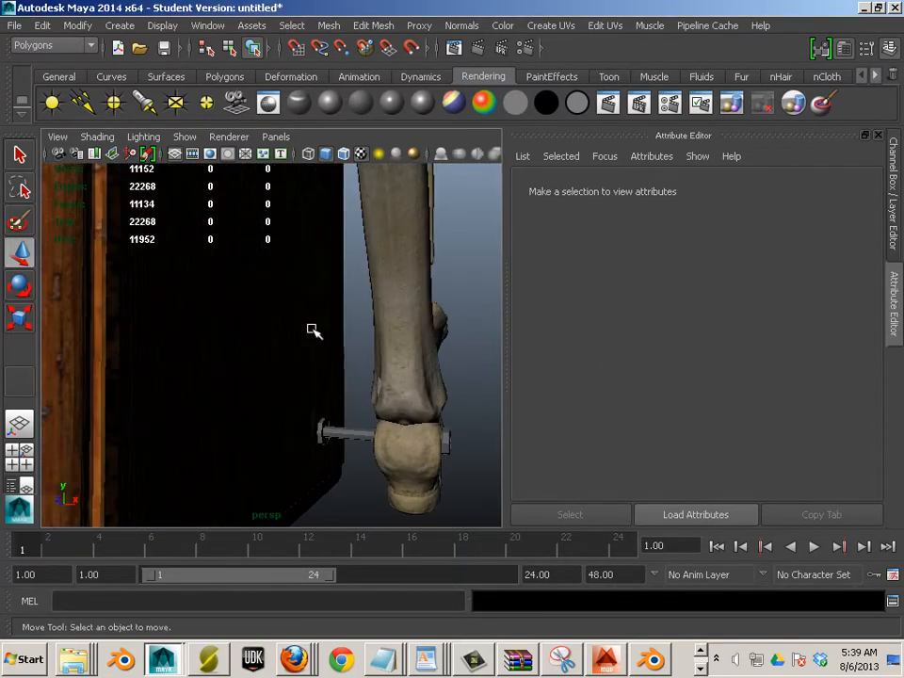
pyautogui.scroll(3, 312, 328)
pyautogui.moveTo(361, 371); pyautogui.dragTo(354, 355)
pyautogui.moveTo(903, 452); pyautogui.dragTo(373, 460)
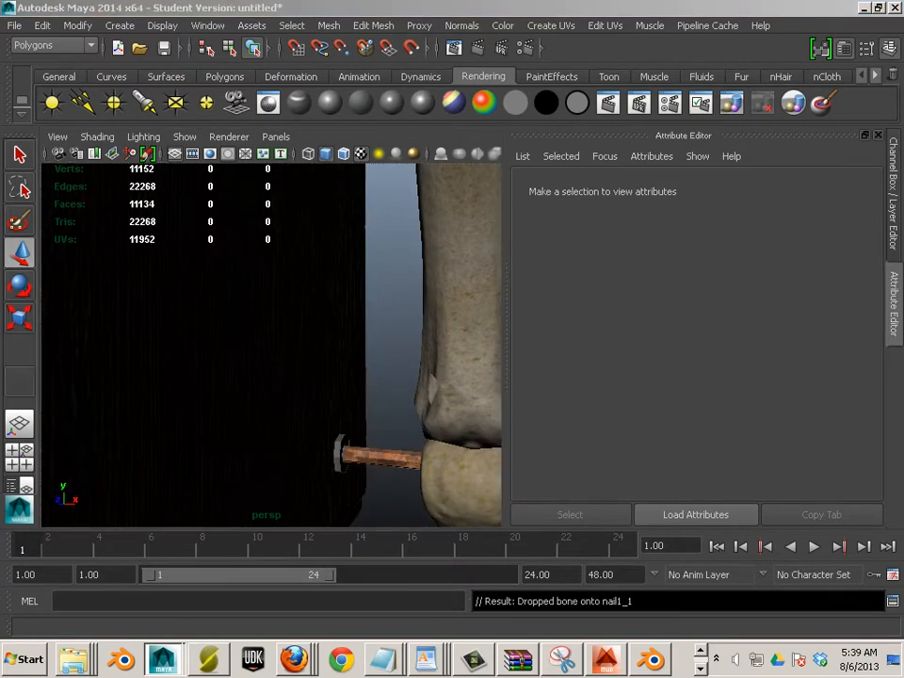
pyautogui.moveTo(339, 457); pyautogui.dragTo(329, 452)
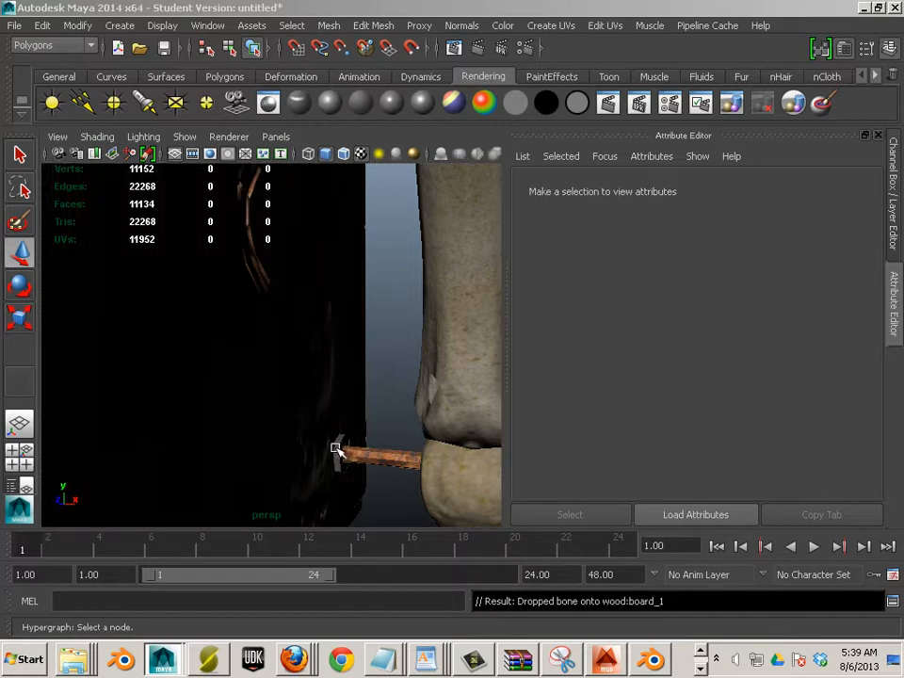
pyautogui.moveTo(902, 468); pyautogui.dragTo(143, 439)
pyautogui.scroll(3, 198, 411)
pyautogui.scroll(-5, 199, 410)
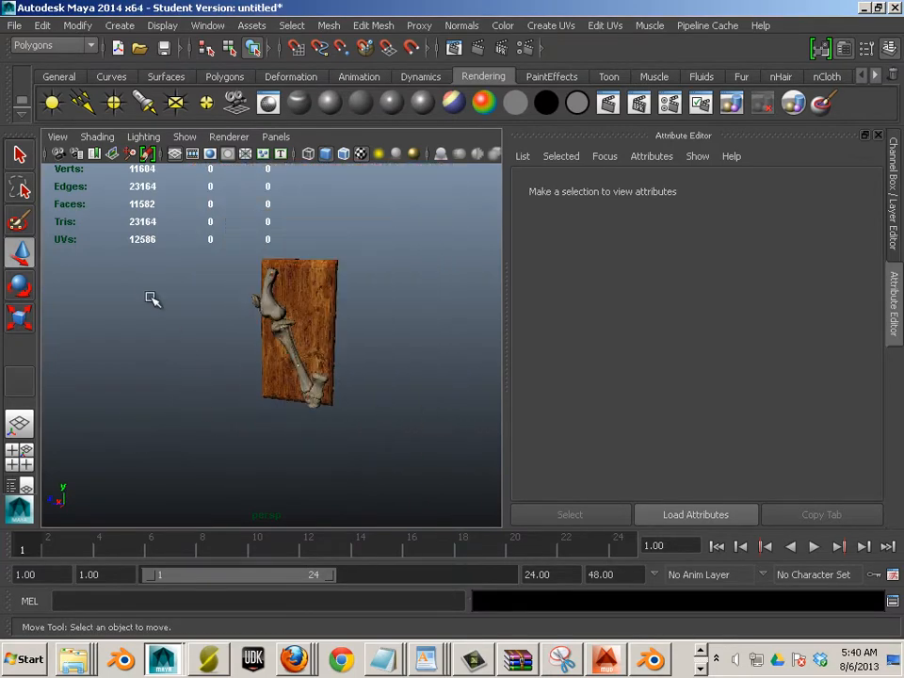
pyautogui.moveTo(226, 271); pyautogui.dragTo(353, 436)
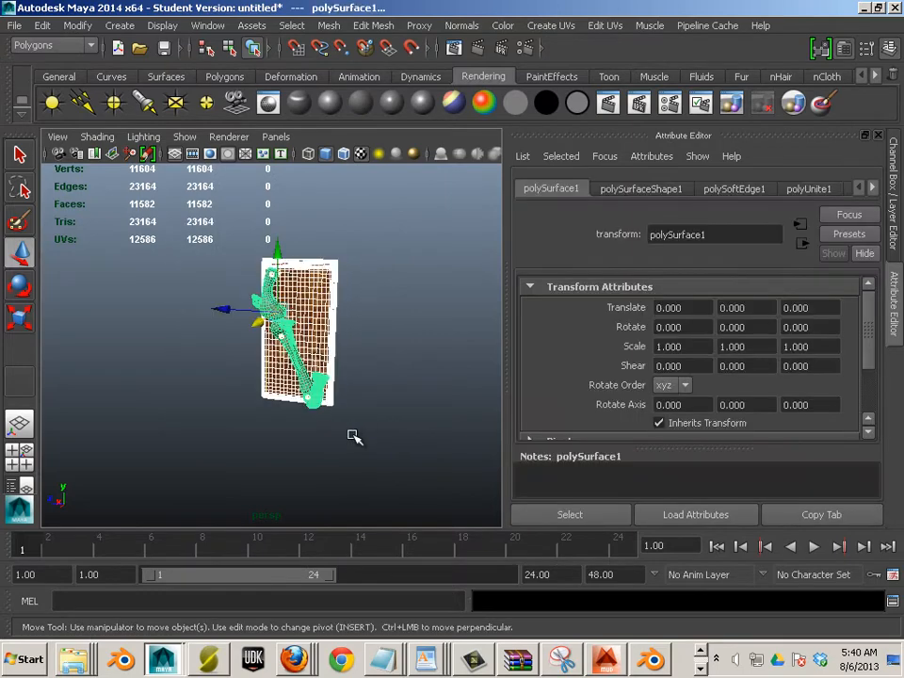
# Apply Normals > Soften Edge to polySurface1 and orbit to check the smooth shading
pyautogui.click(462, 26)
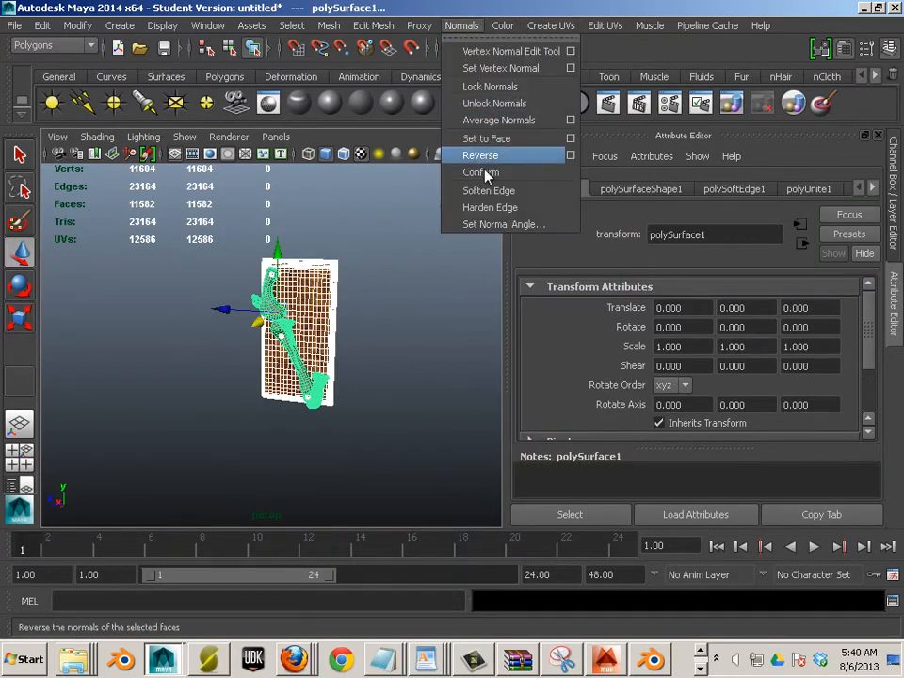
pyautogui.click(489, 191)
pyautogui.click(393, 307)
pyautogui.moveTo(394, 307); pyautogui.dragTo(294, 289)
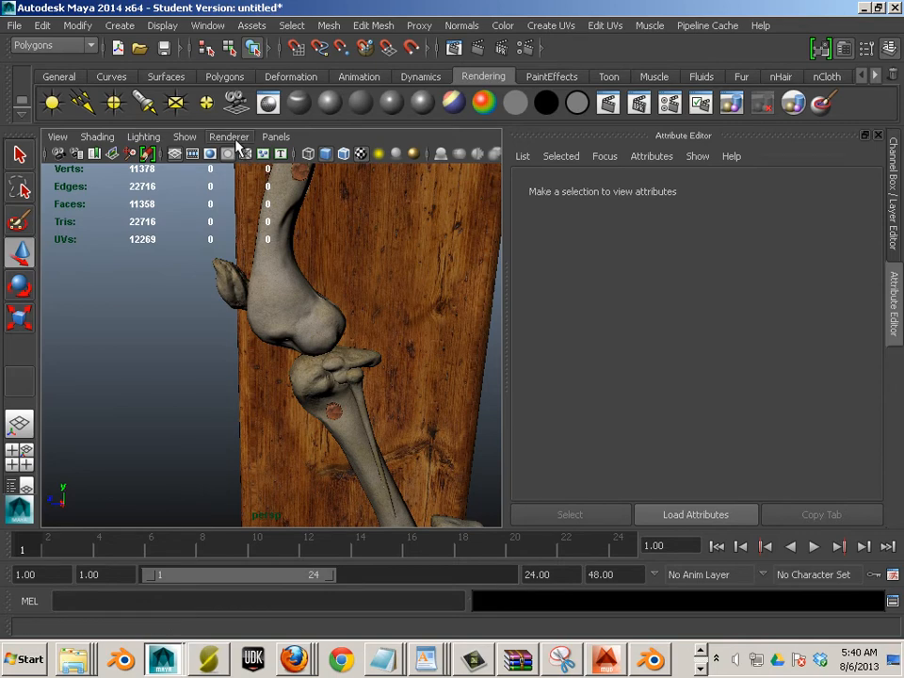
# Switch the viewport to Viewport 2.0 and enable Screen-space Ambient Occlusion in its settings
pyautogui.click(237, 141)
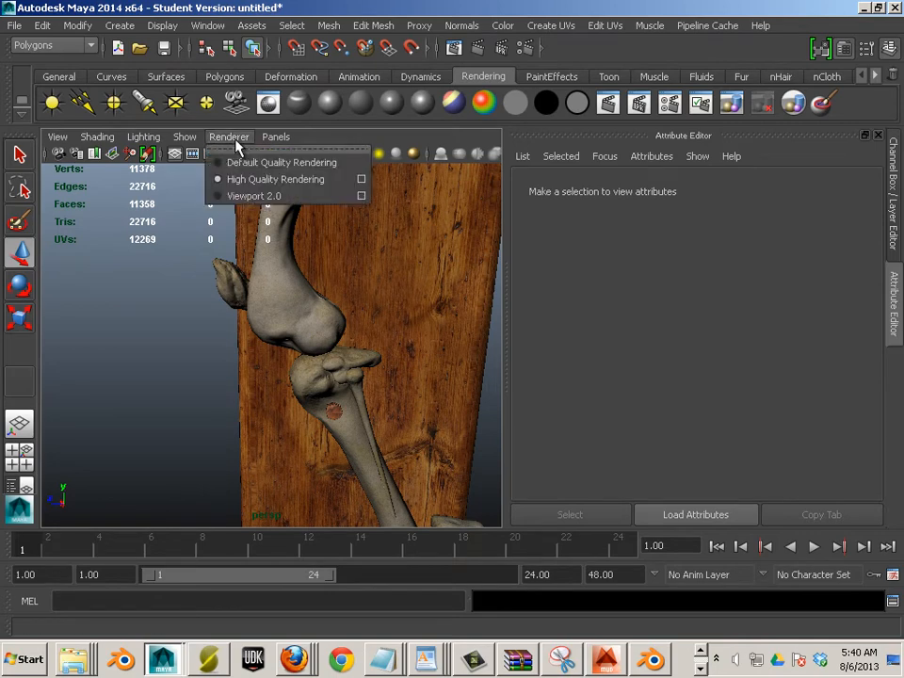
pyautogui.click(247, 196)
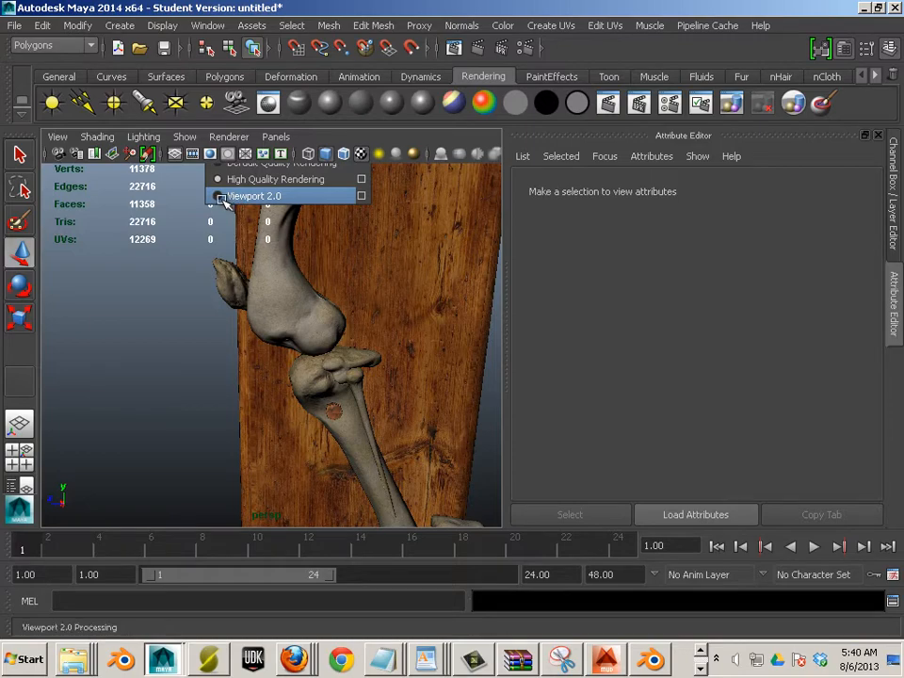
pyautogui.click(229, 136)
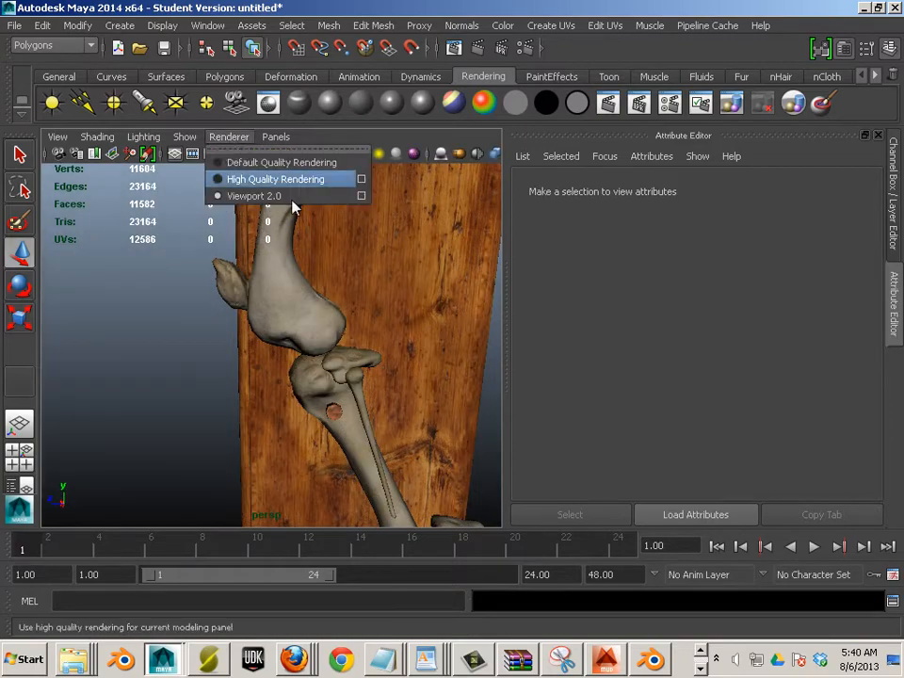
pyautogui.click(362, 196)
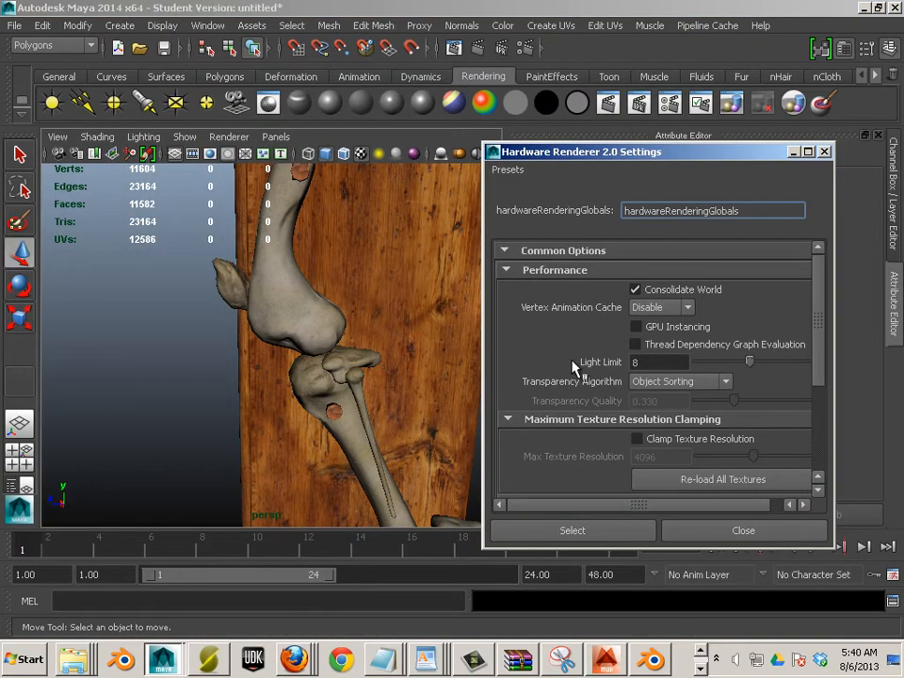
pyautogui.scroll(-3, 603, 372)
pyautogui.scroll(-2, 615, 380)
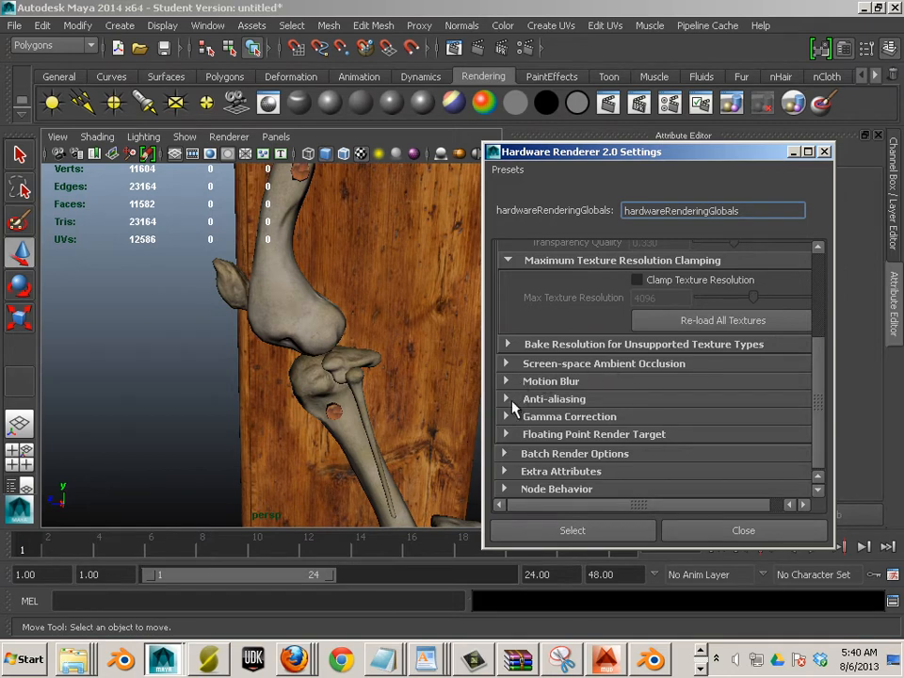
pyautogui.click(508, 366)
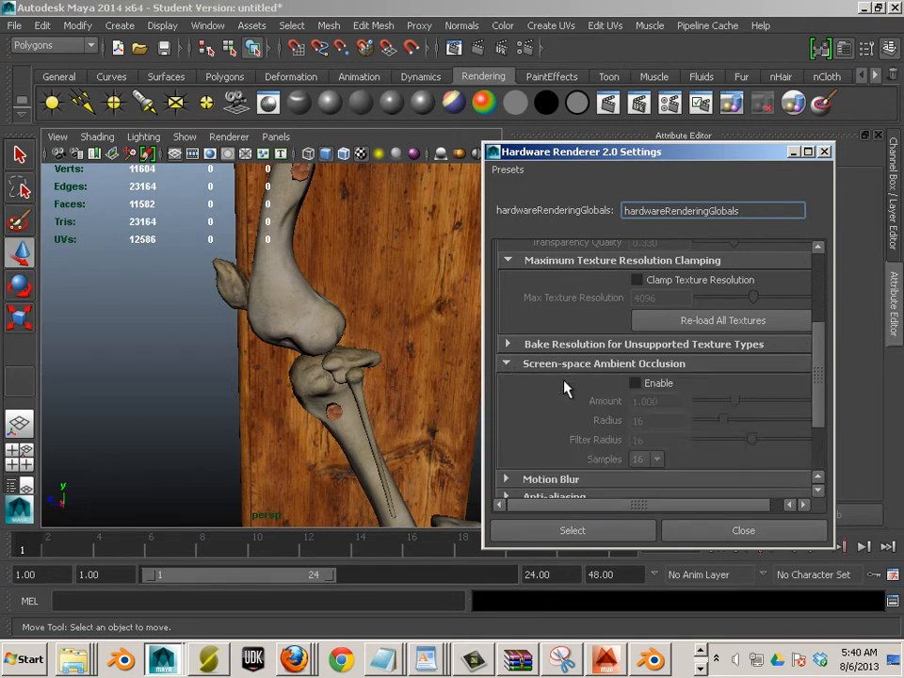
pyautogui.click(636, 384)
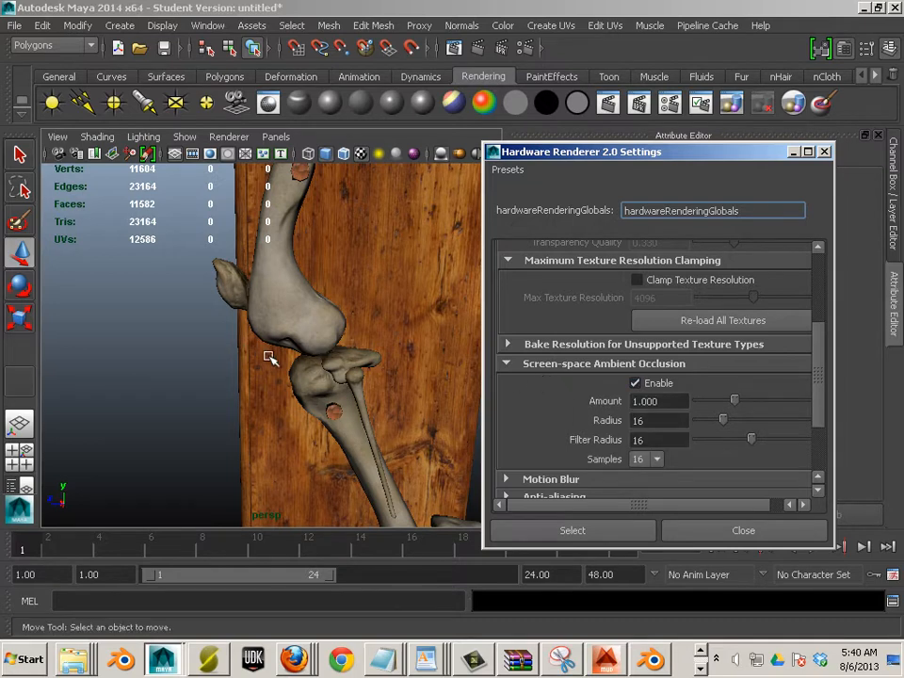
pyautogui.click(640, 384)
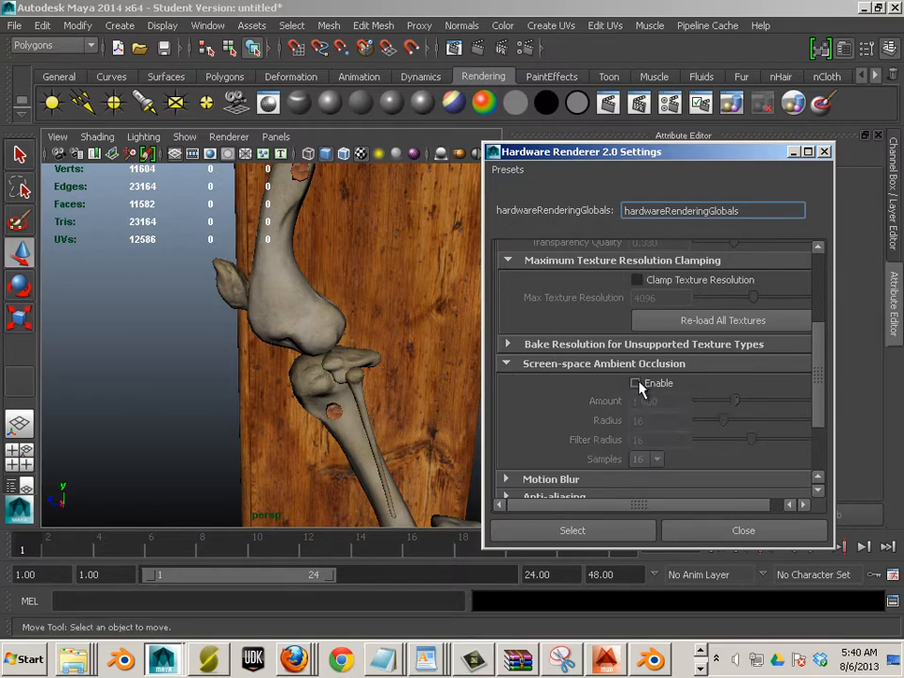
pyautogui.click(637, 385)
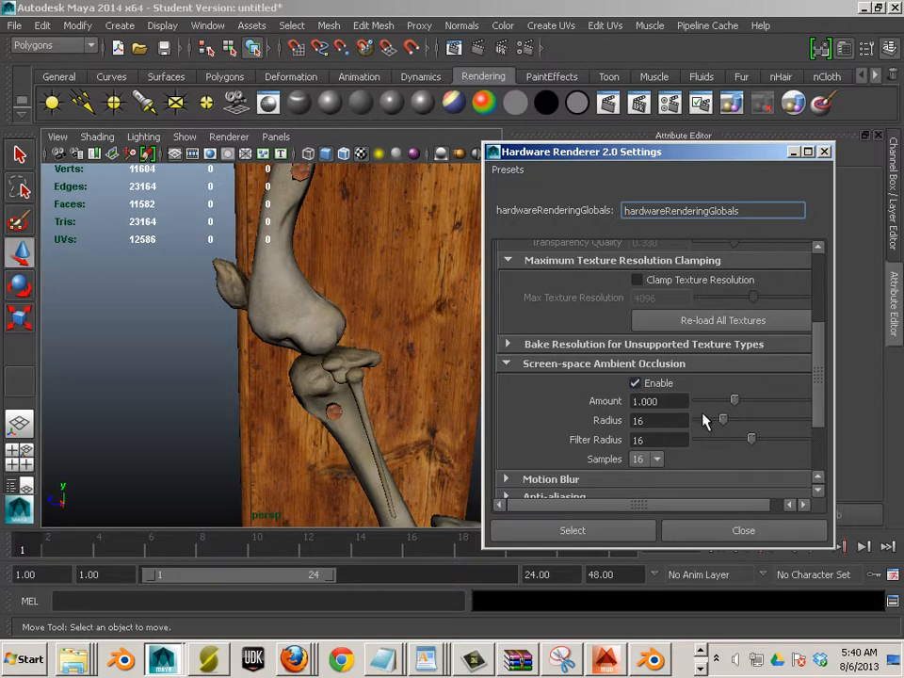
# Close the Viewport 2.0 settings and orbit the model to view the occlusion shading
pyautogui.click(617, 531)
pyautogui.click(664, 531)
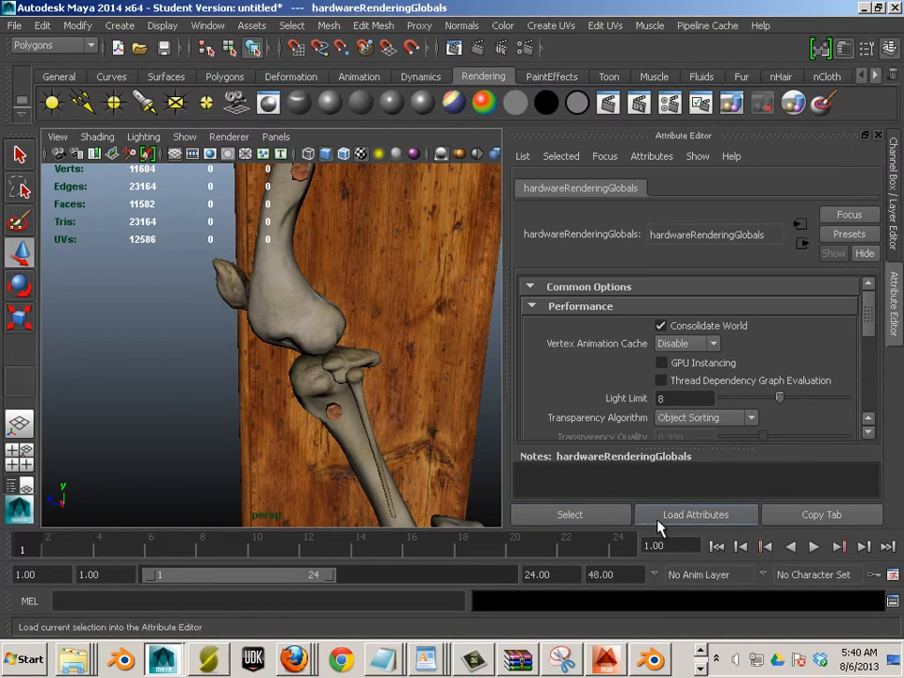
pyautogui.moveTo(448, 369); pyautogui.dragTo(360, 319)
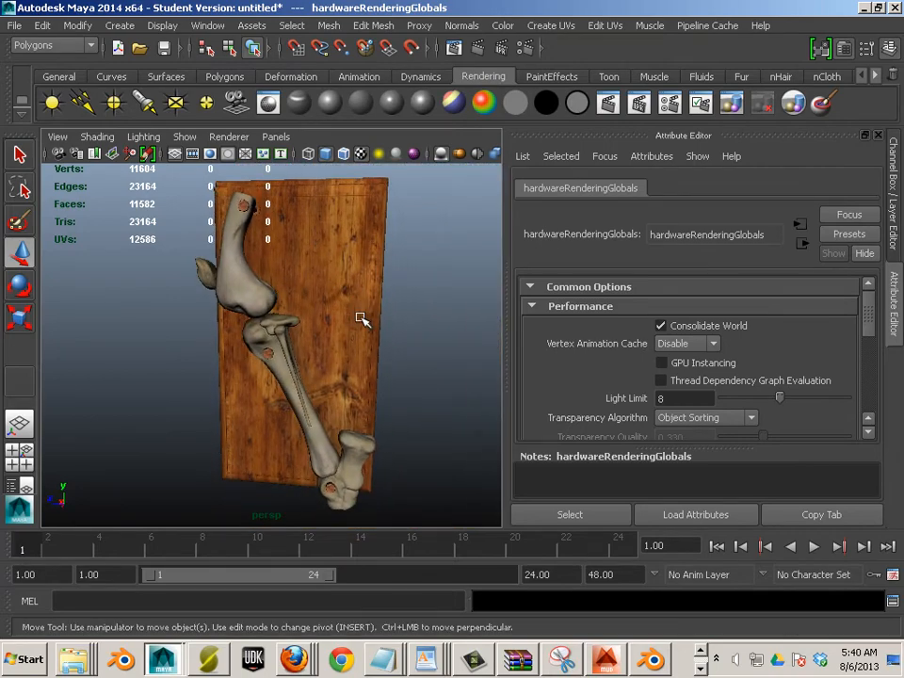
pyautogui.scroll(8, 363, 320)
pyautogui.moveTo(319, 303); pyautogui.dragTo(372, 495)
pyautogui.scroll(2, 298, 426)
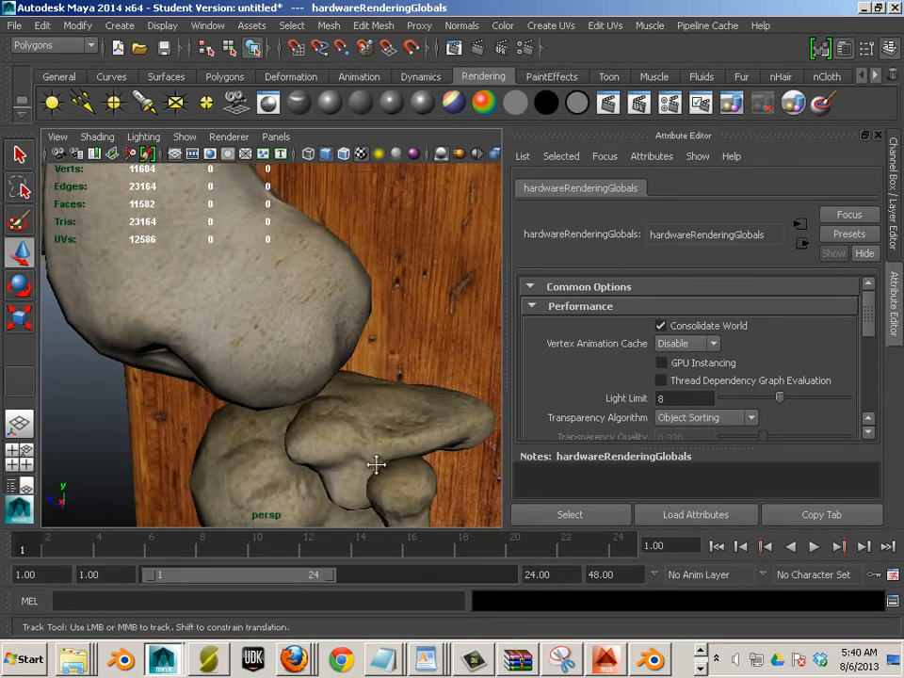
# Save the scene in Desktop/study1_horsebones/Final_project, named with the student's name plus '_final'
pyautogui.press('f')
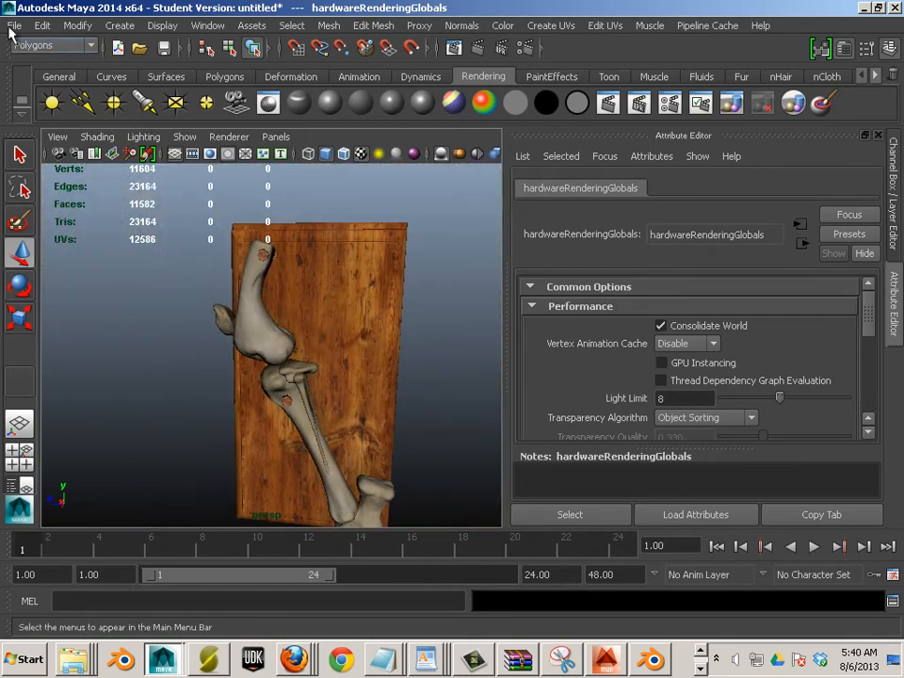
pyautogui.click(12, 27)
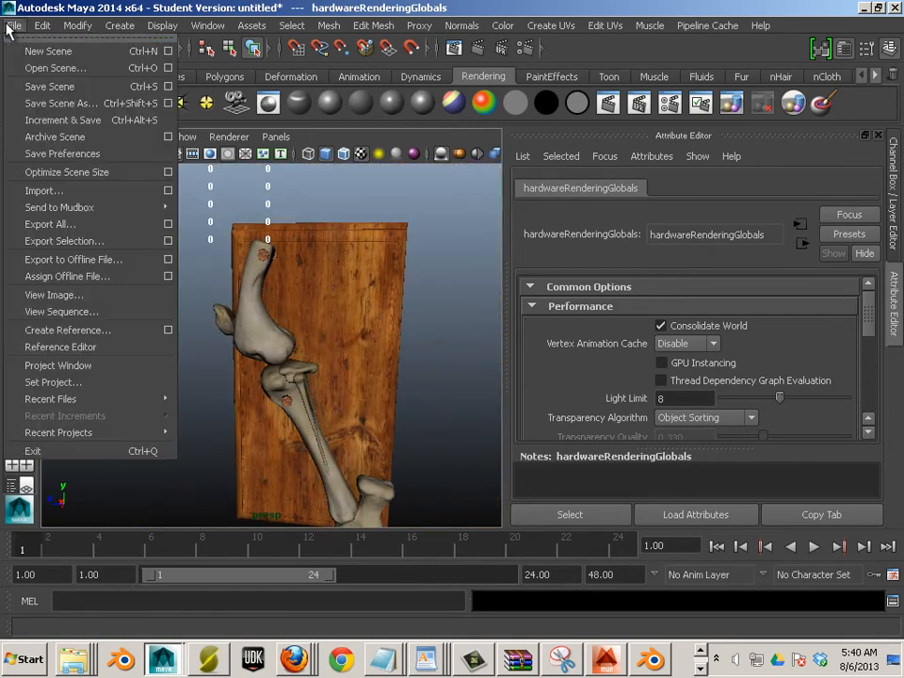
pyautogui.click(49, 88)
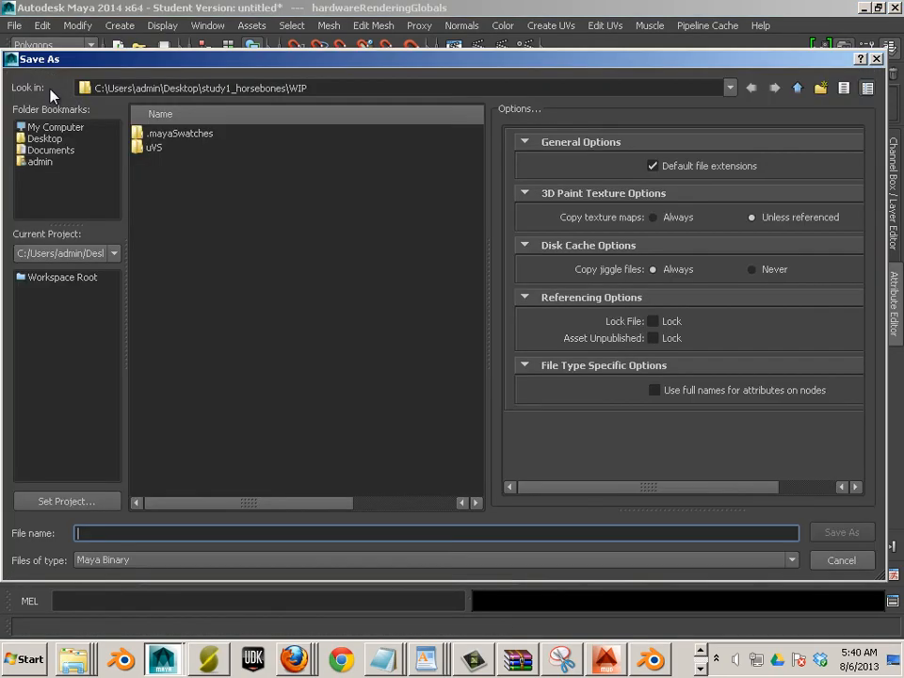
pyautogui.click(44, 139)
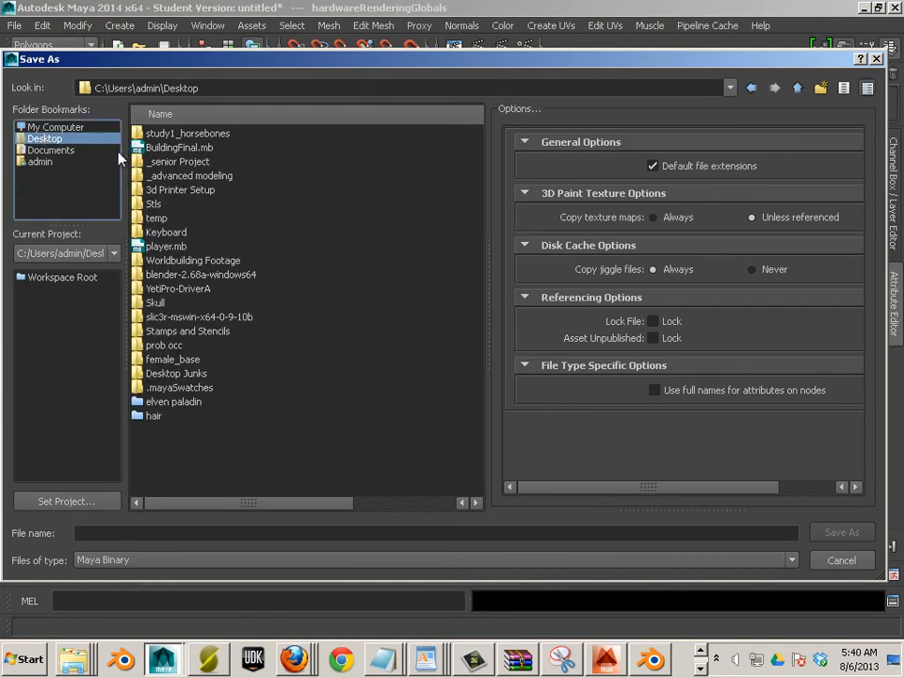
pyautogui.doubleClick(170, 137)
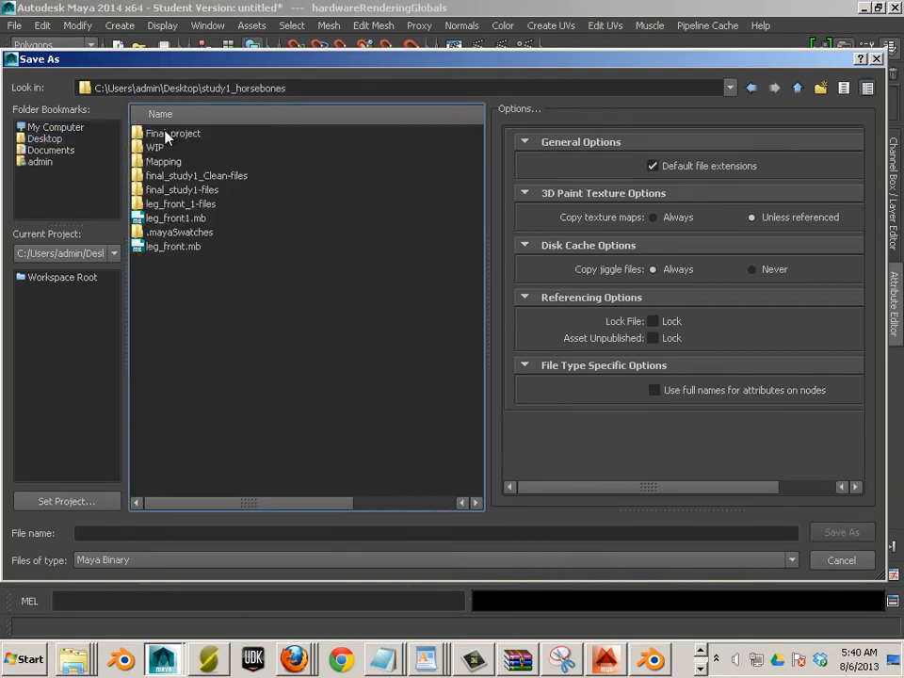
pyautogui.doubleClick(136, 133)
pyautogui.click(170, 534)
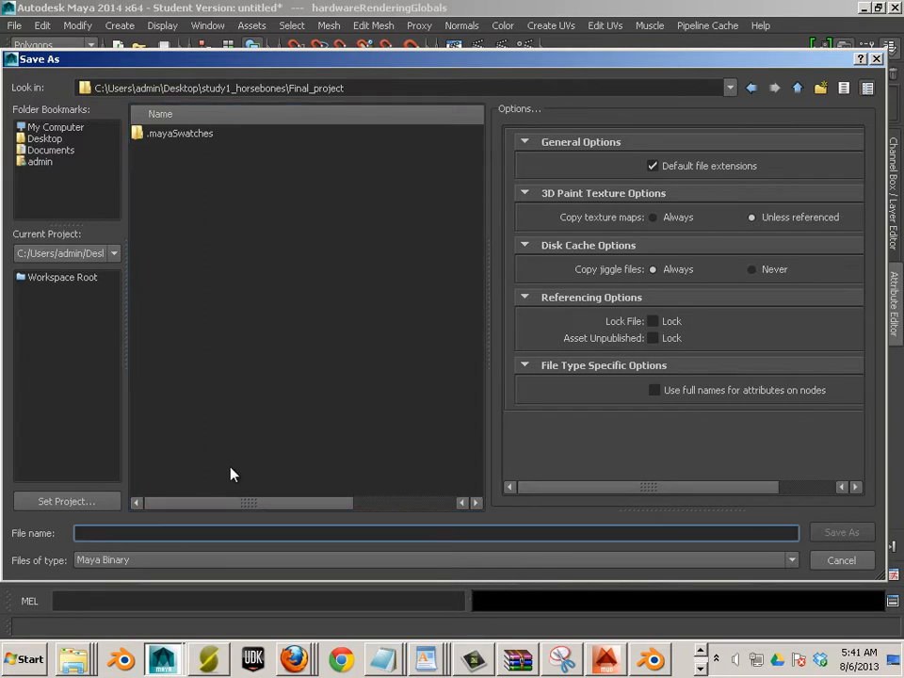
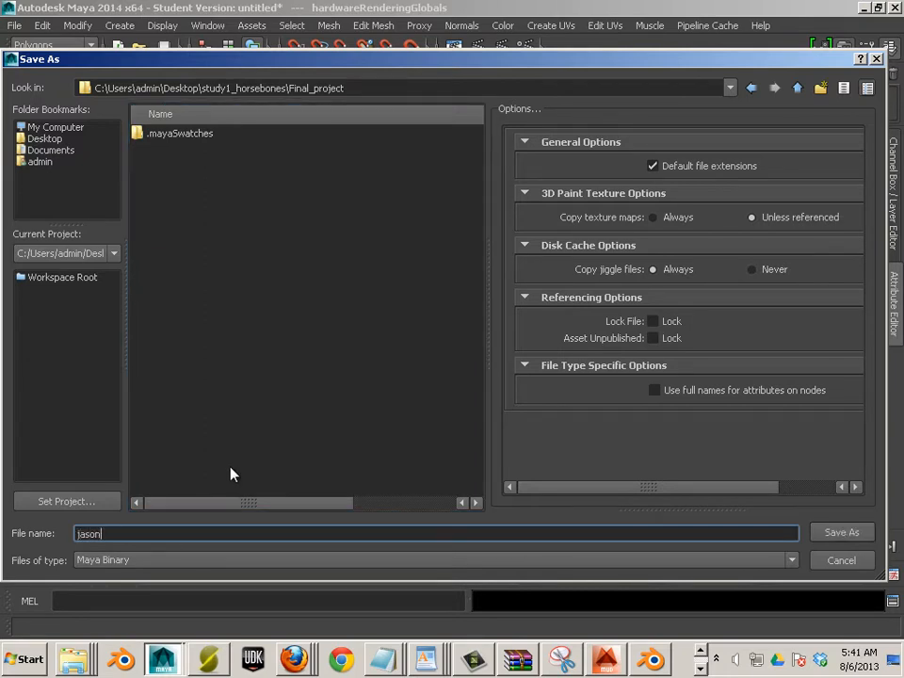
pyautogui.click(830, 533)
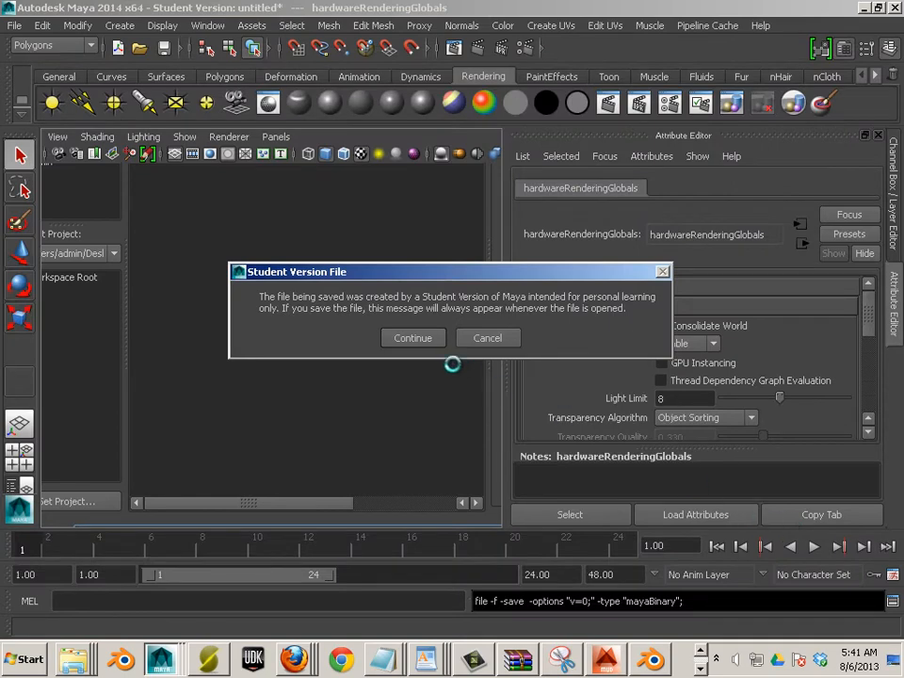
pyautogui.click(411, 338)
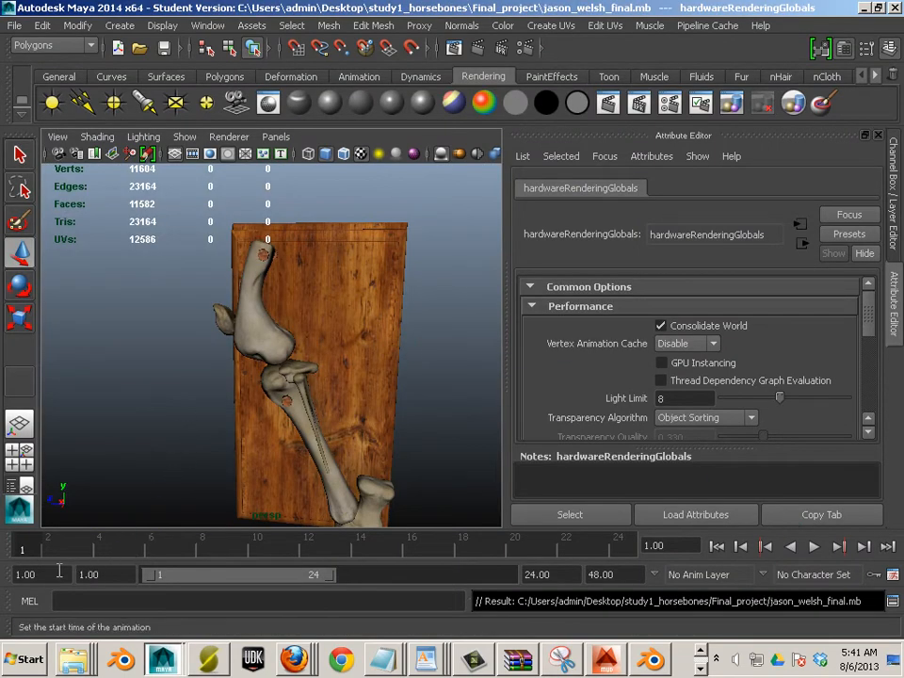
pyautogui.click(24, 659)
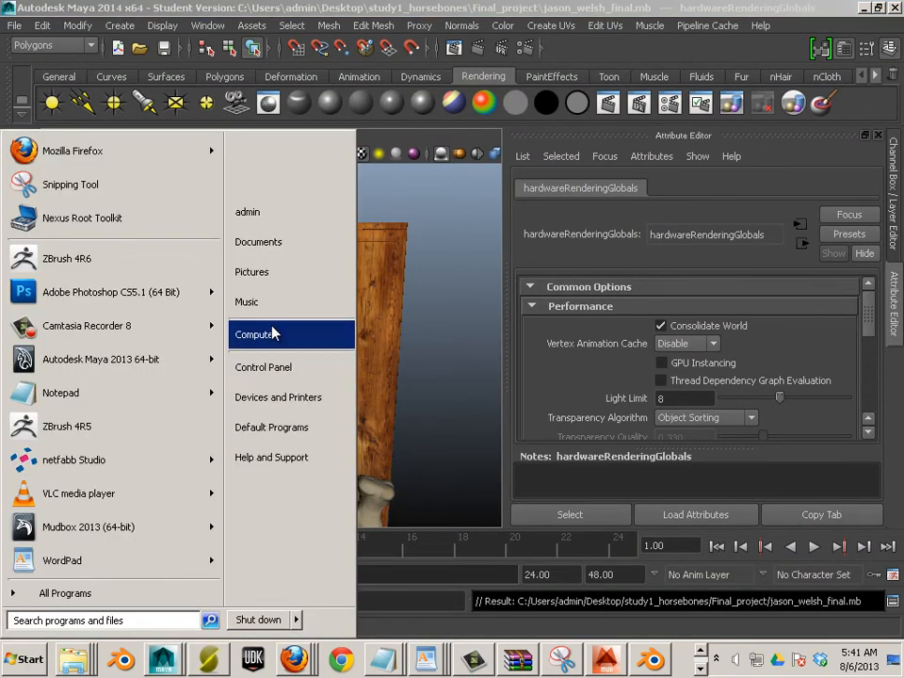
# Compress the Final_project folder in study1_horsebones into a zipped folder
pyautogui.click(273, 334)
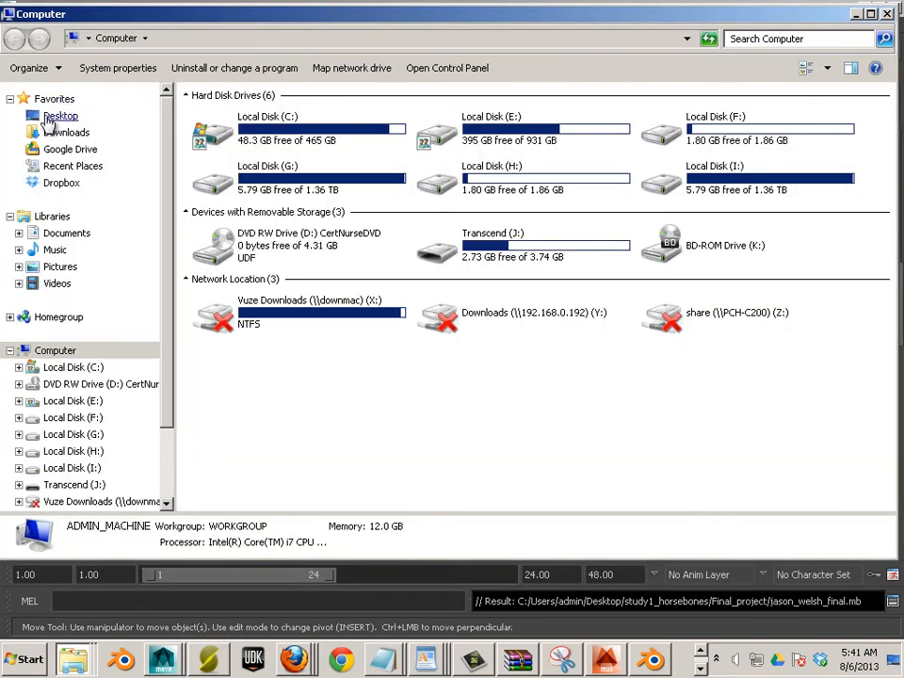
pyautogui.click(58, 116)
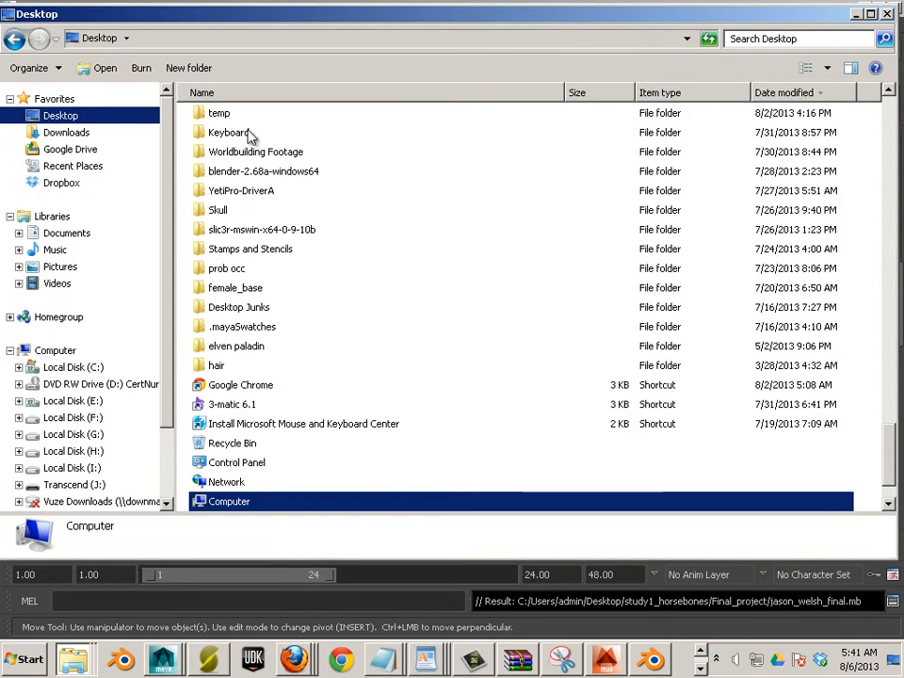
pyautogui.click(337, 193)
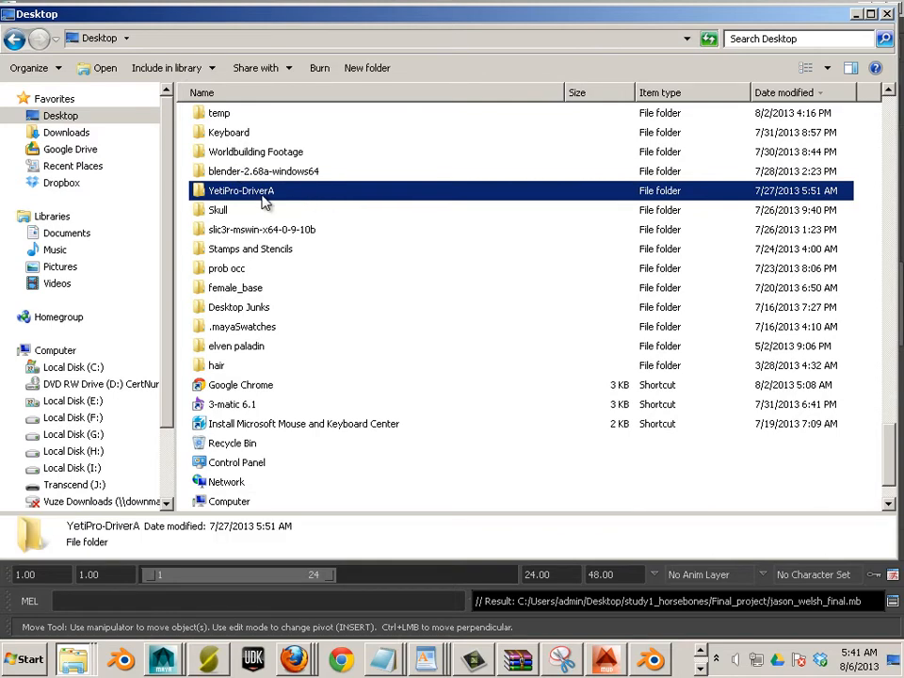
pyautogui.scroll(4, 264, 209)
pyautogui.doubleClick(249, 250)
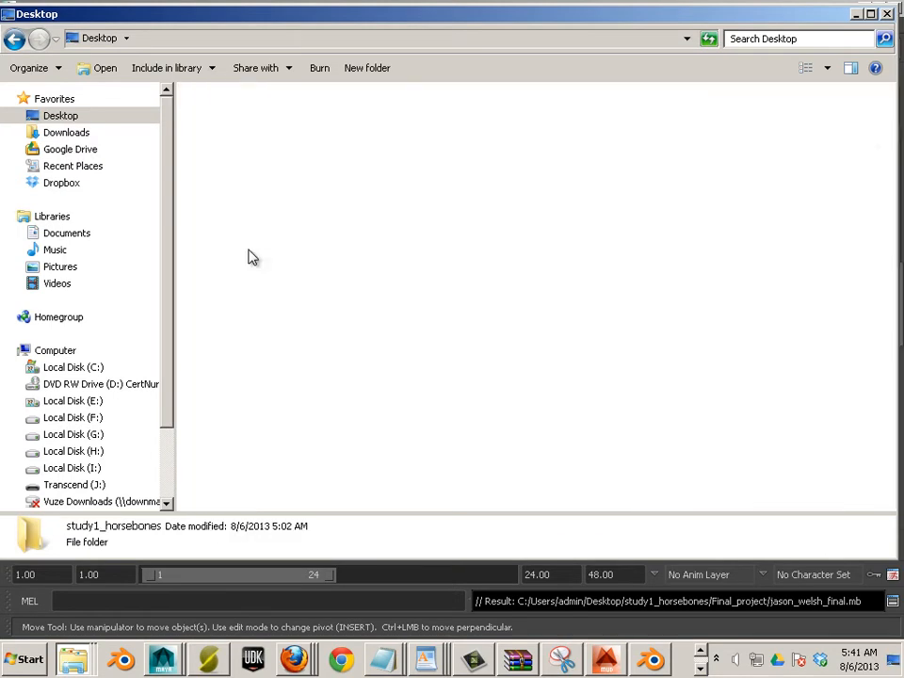
pyautogui.click(318, 149)
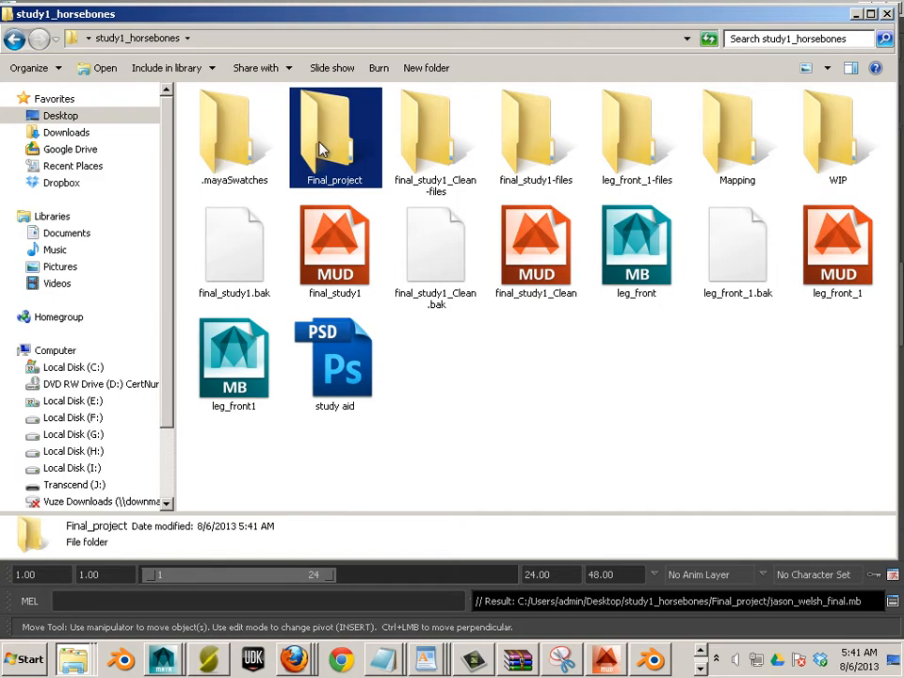
pyautogui.rightClick(320, 149)
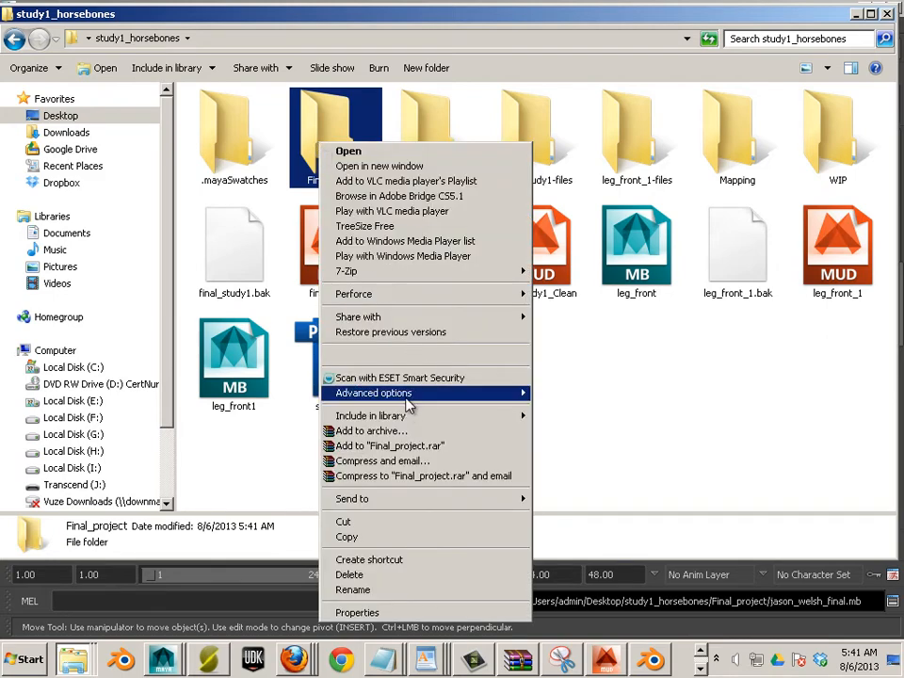
pyautogui.moveTo(404, 396)
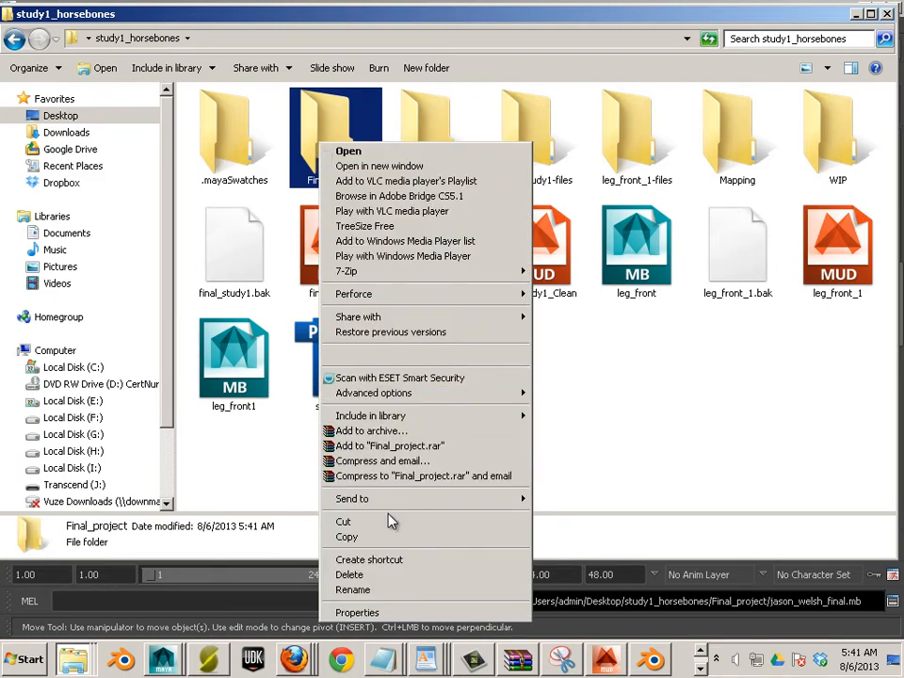
pyautogui.moveTo(383, 505)
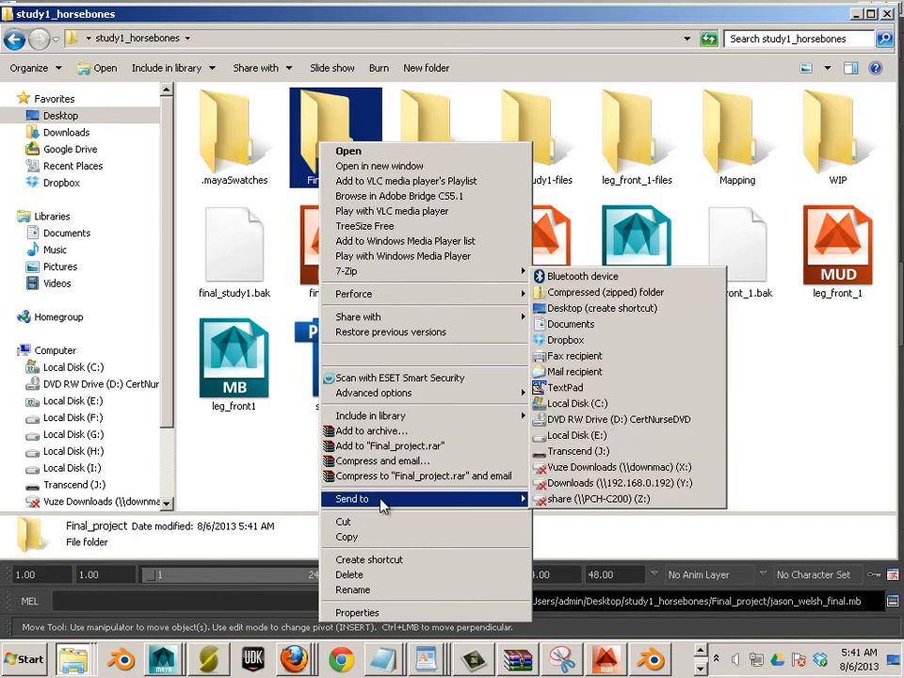
pyautogui.click(579, 296)
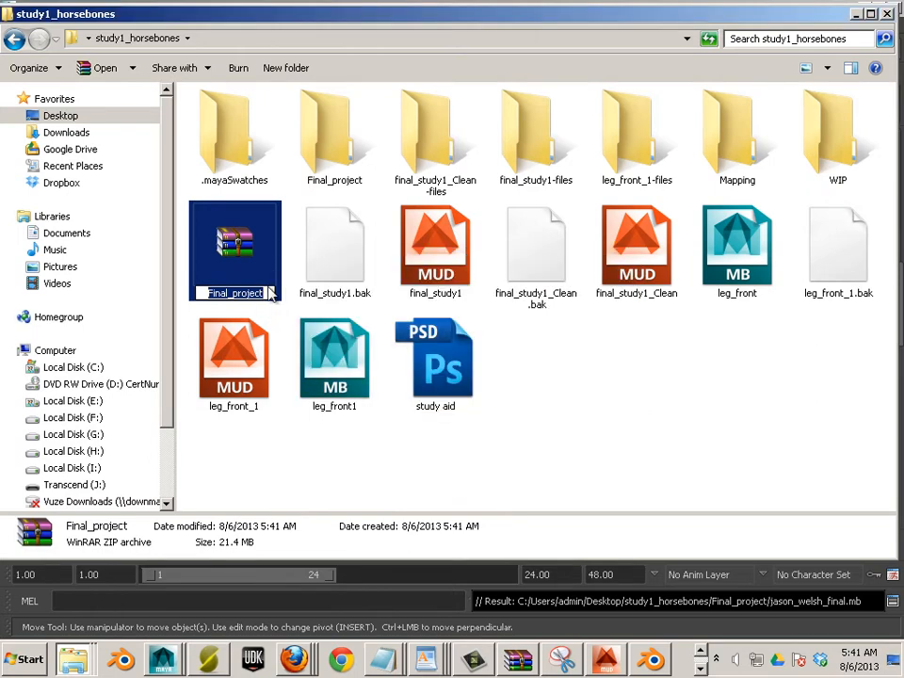
# Rename the zip archive to Study1 plus the student's name and '_final'
pyautogui.write('Stu')
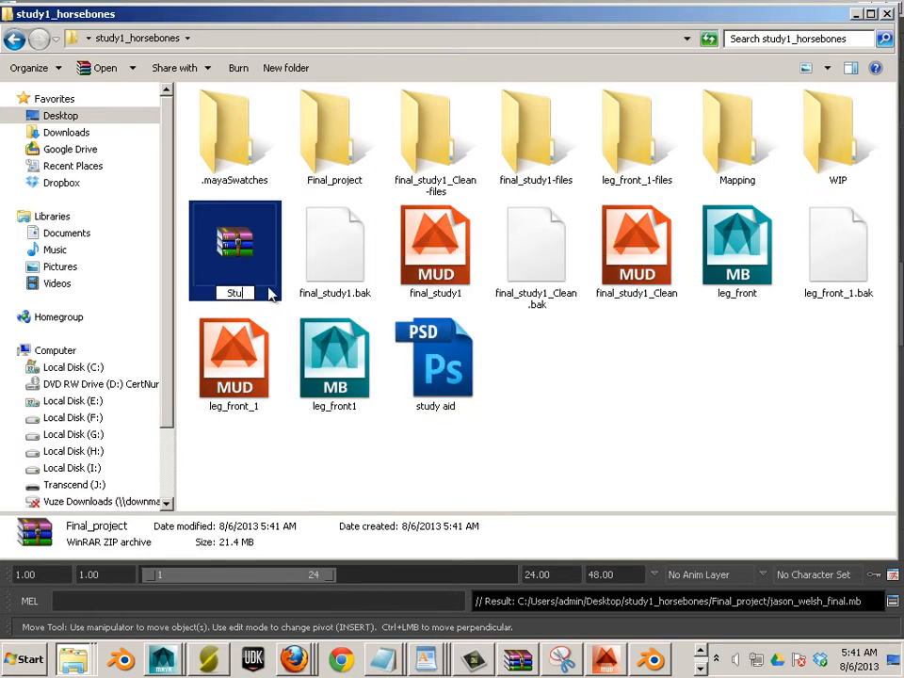
pyautogui.write('dy1_')
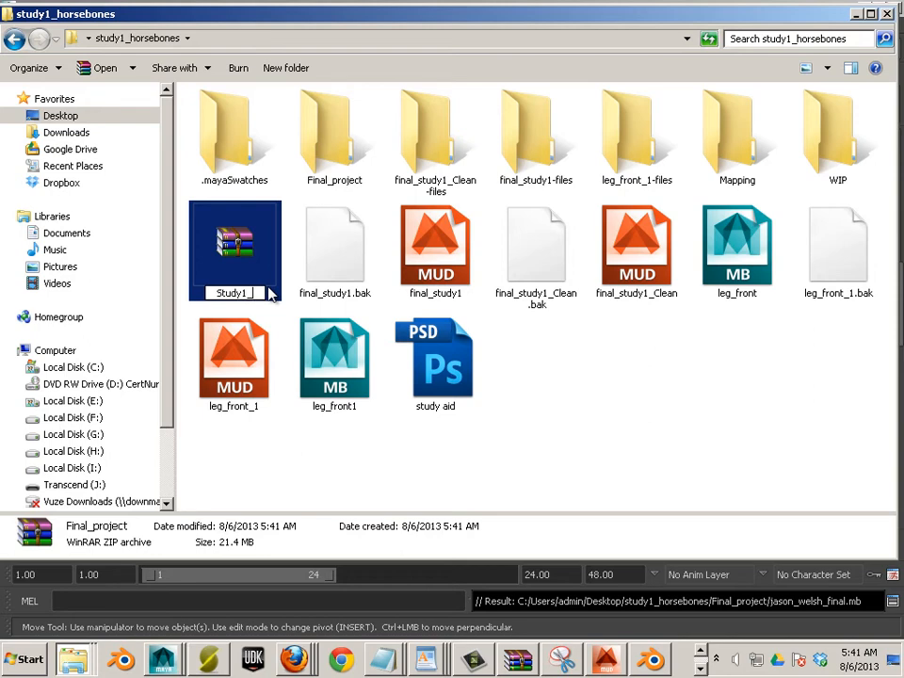
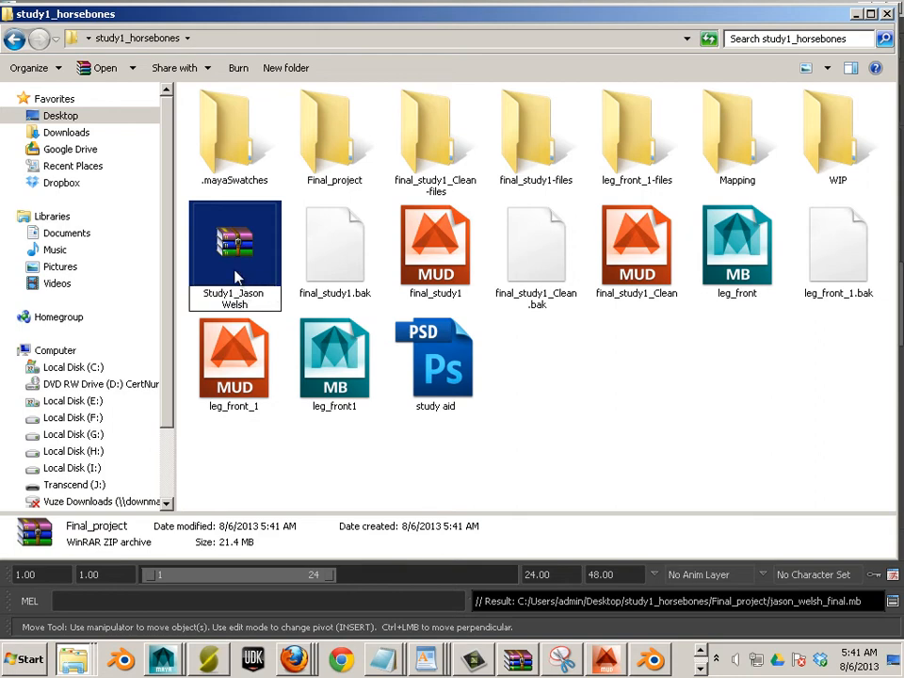
pyautogui.write('_final')
pyautogui.click(622, 456)
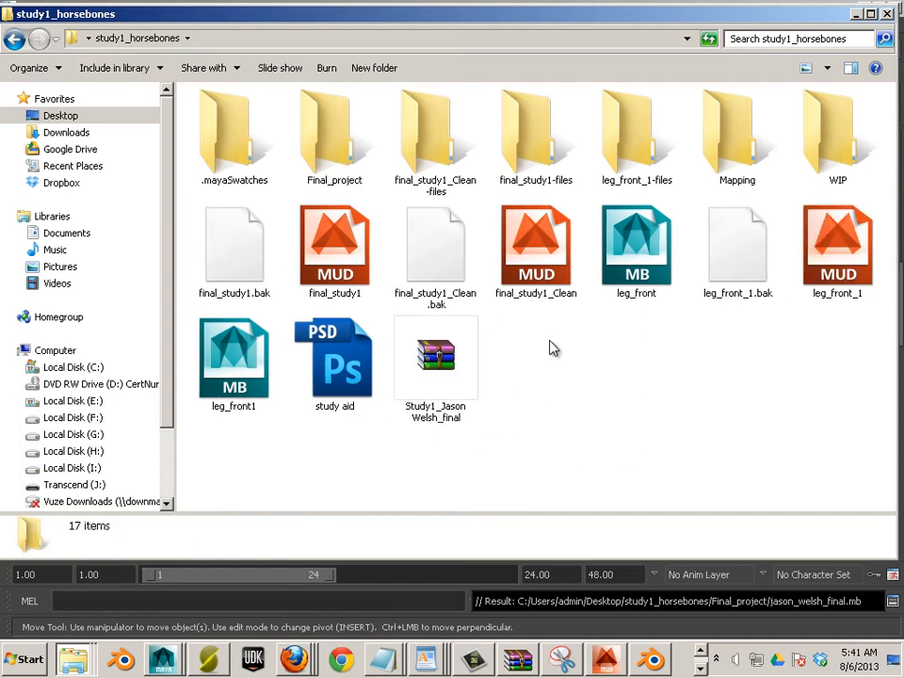
pyautogui.click(472, 377)
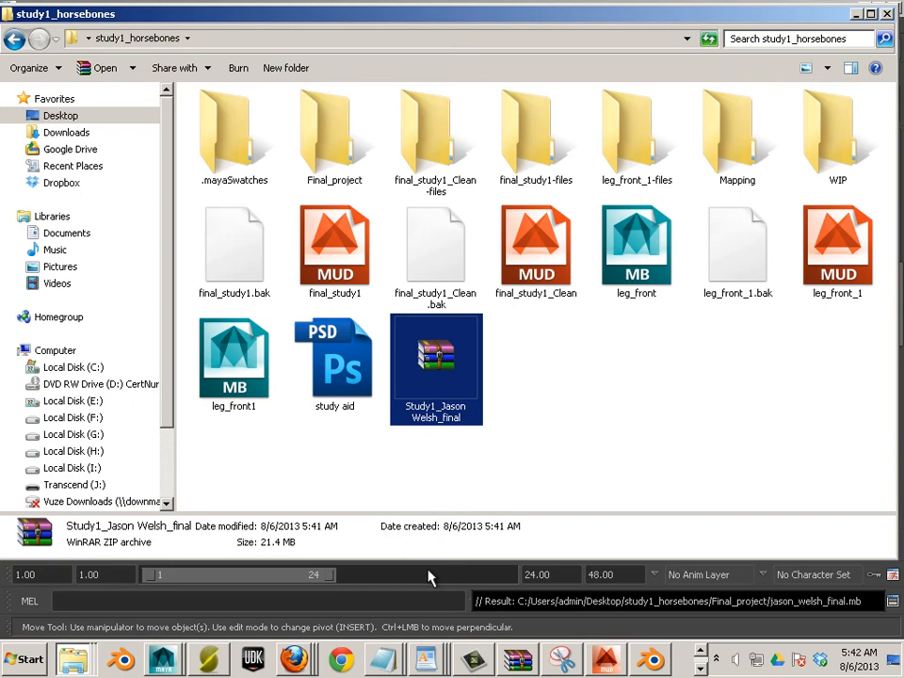
# Minimize the study1_horsebones folder window so the Maya scene is visible again
pyautogui.click(857, 15)
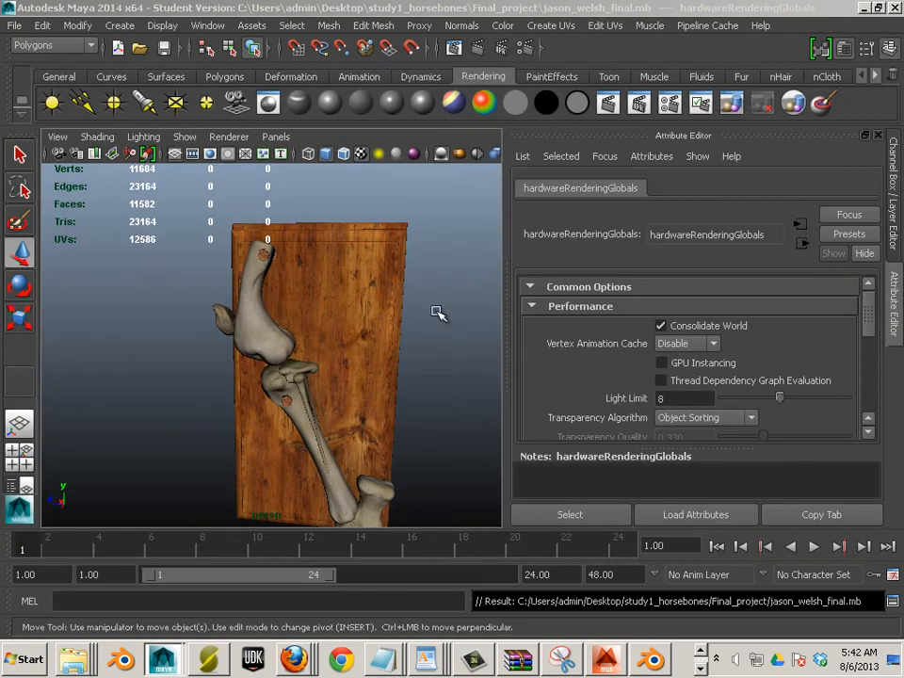
# Orbit the nailed horse leg bones and board, check the nail and bone mesh, then deselect
pyautogui.moveTo(396, 311); pyautogui.dragTo(376, 339)
pyautogui.click(362, 368)
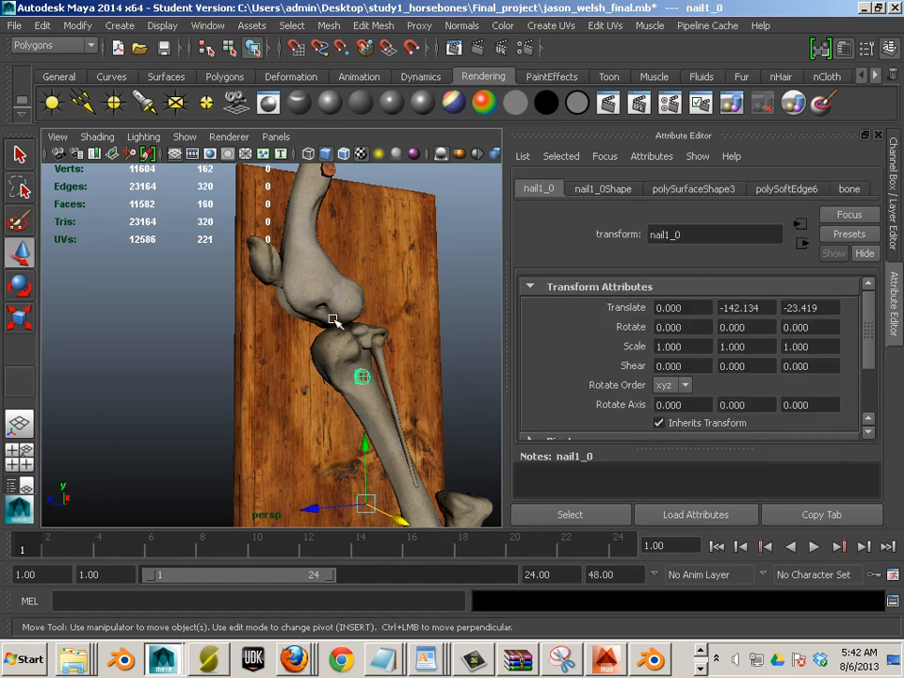
pyautogui.click(309, 246)
pyautogui.moveTo(278, 314); pyautogui.dragTo(430, 414)
pyautogui.click(429, 415)
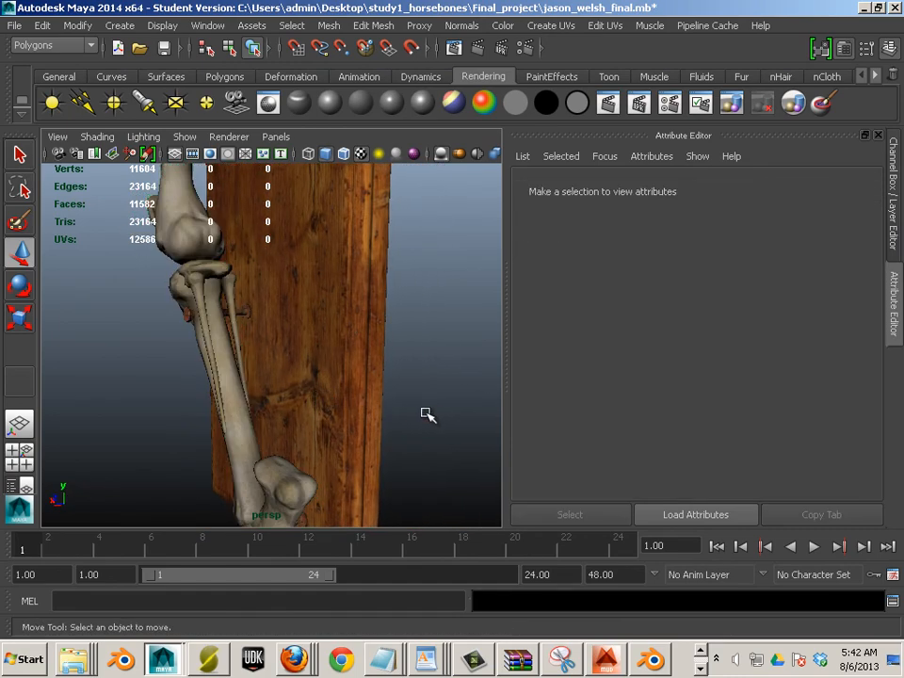